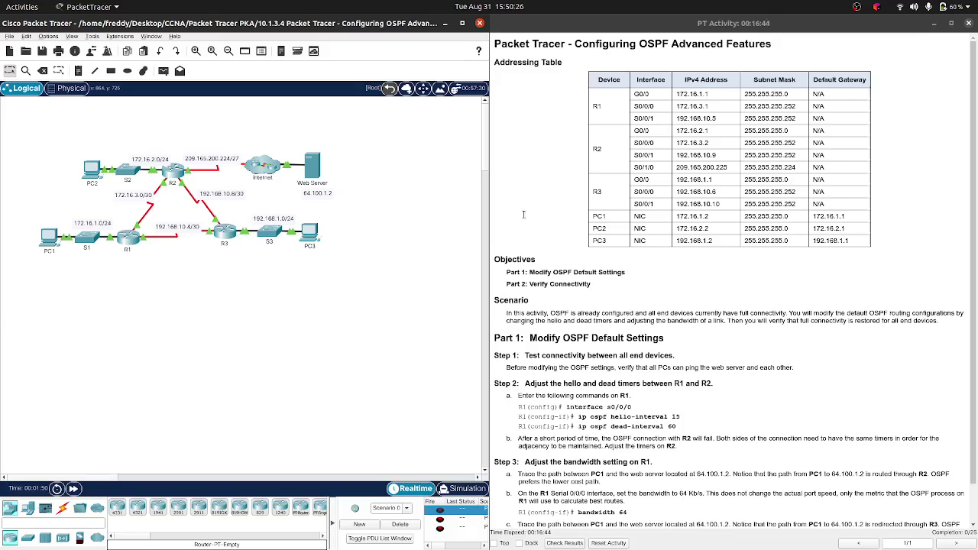
Step: Read the activity's addressing table, objectives and instructions for modifying the OSPF settings and verifying connectivity
{"action": "scroll", "coordinate": [524, 215], "scroll_direction": "down", "scroll_amount": 1}
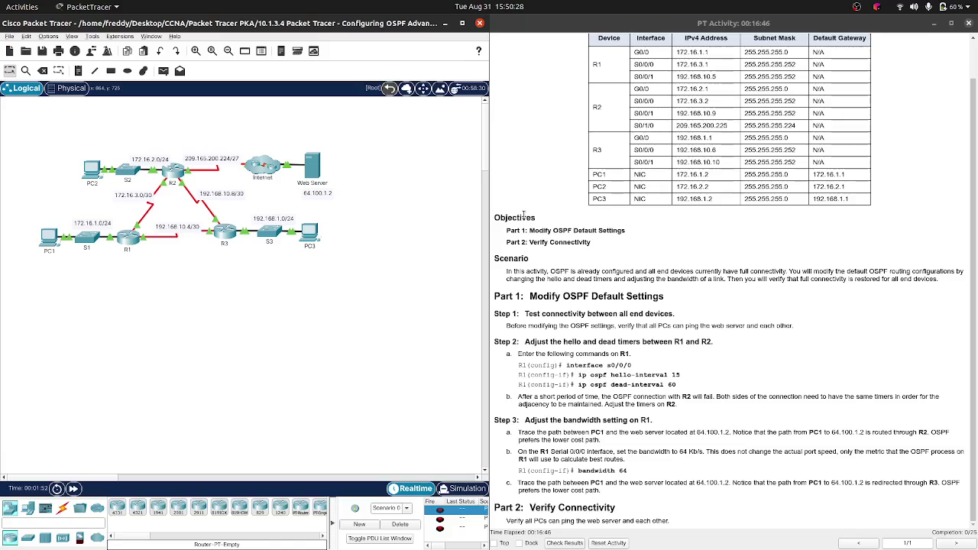
{"action": "scroll", "coordinate": [524, 215], "scroll_direction": "up", "scroll_amount": 1}
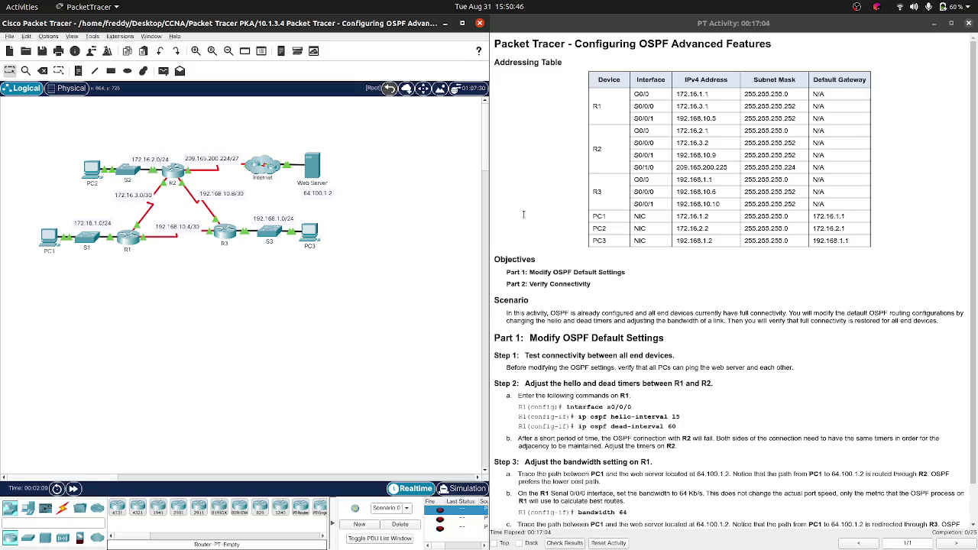
{"action": "scroll", "coordinate": [527, 222], "scroll_direction": "down", "scroll_amount": 1}
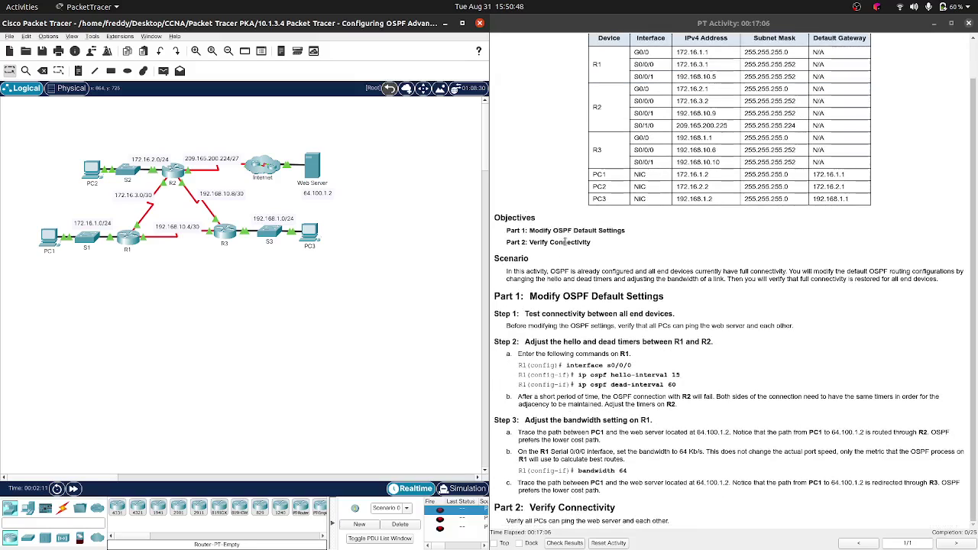
{"action": "scroll", "coordinate": [566, 241], "scroll_direction": "up", "scroll_amount": 1}
{"action": "scroll", "coordinate": [565, 252], "scroll_direction": "down", "scroll_amount": 1}
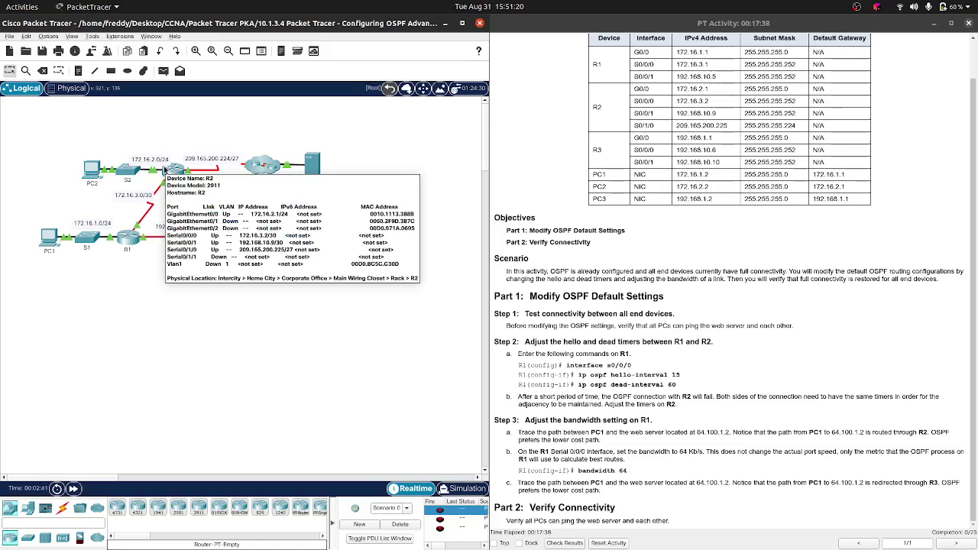
{"action": "left_click", "coordinate": [165, 170]}
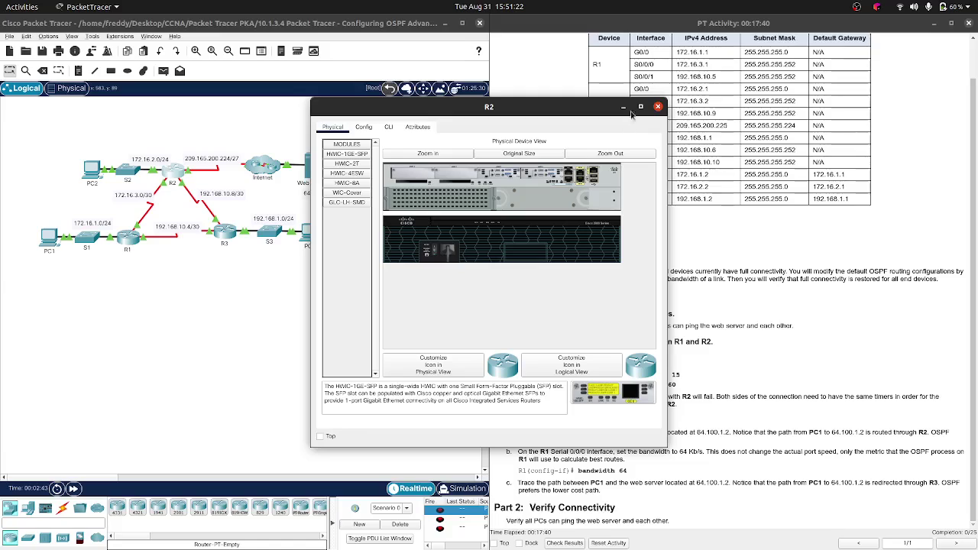
{"action": "left_click", "coordinate": [657, 106]}
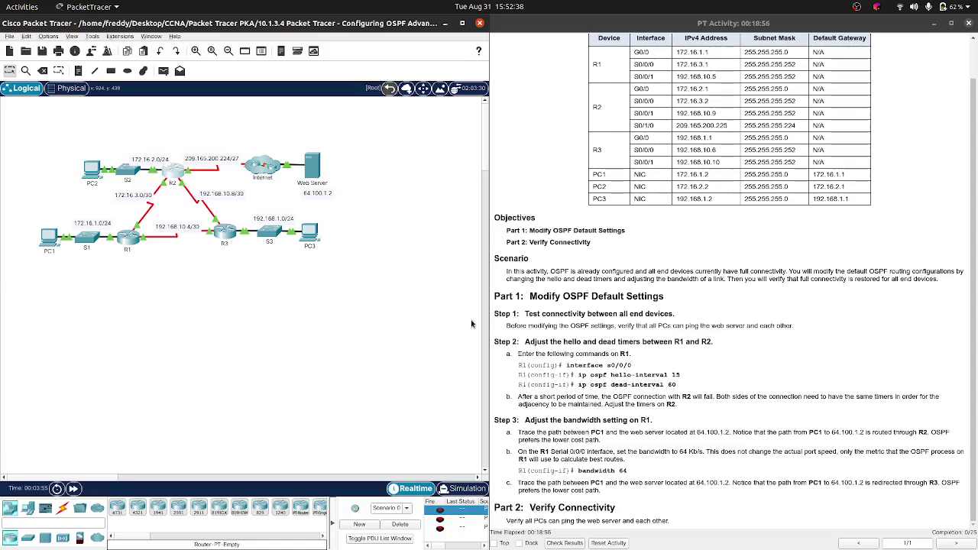
{"action": "scroll", "coordinate": [383, 380], "scroll_direction": "down", "scroll_amount": 5}
{"action": "scroll", "coordinate": [346, 313], "scroll_direction": "up", "scroll_amount": 5}
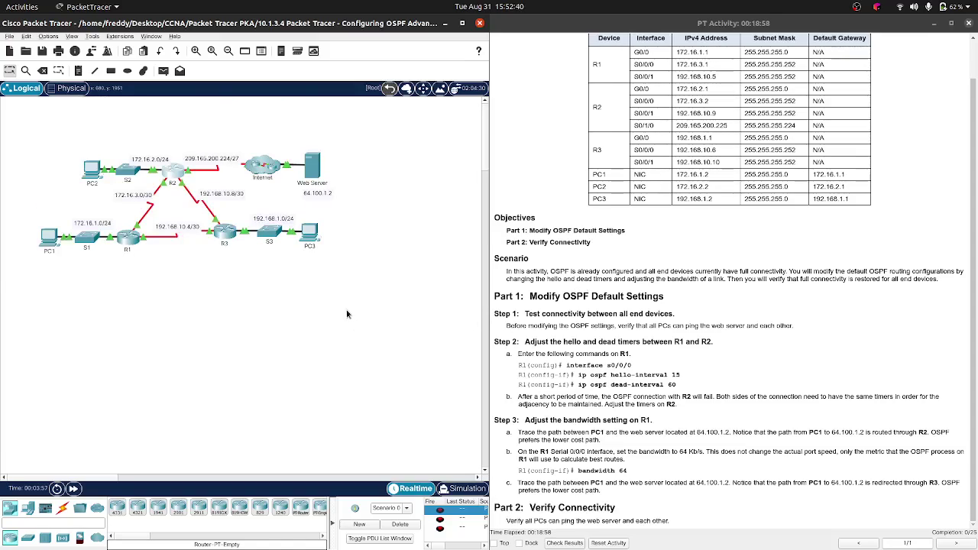
Step: Open router R1's command line and enter privileged EXEC mode
{"action": "left_click", "coordinate": [122, 238]}
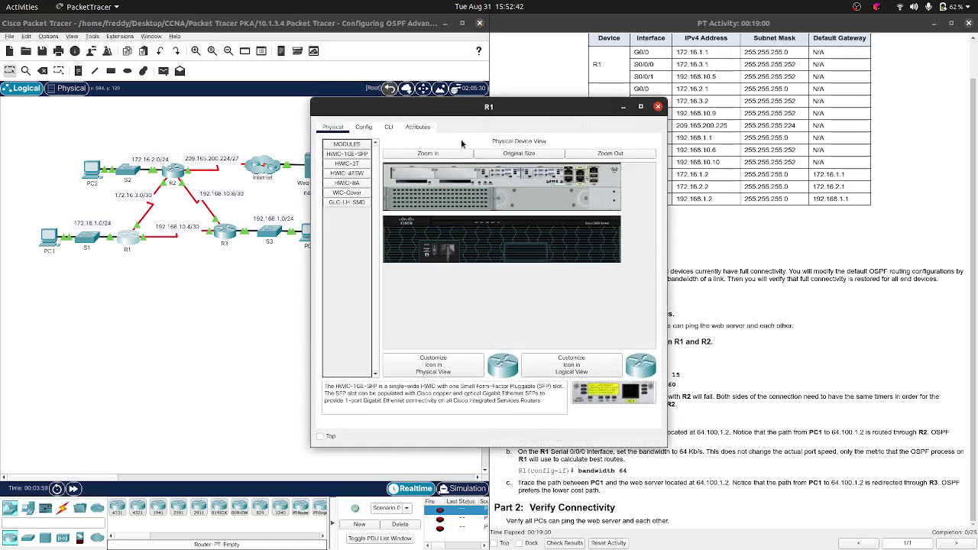
{"action": "left_click_drag", "start_coordinate": [489, 113], "coordinate": [260, 120]}
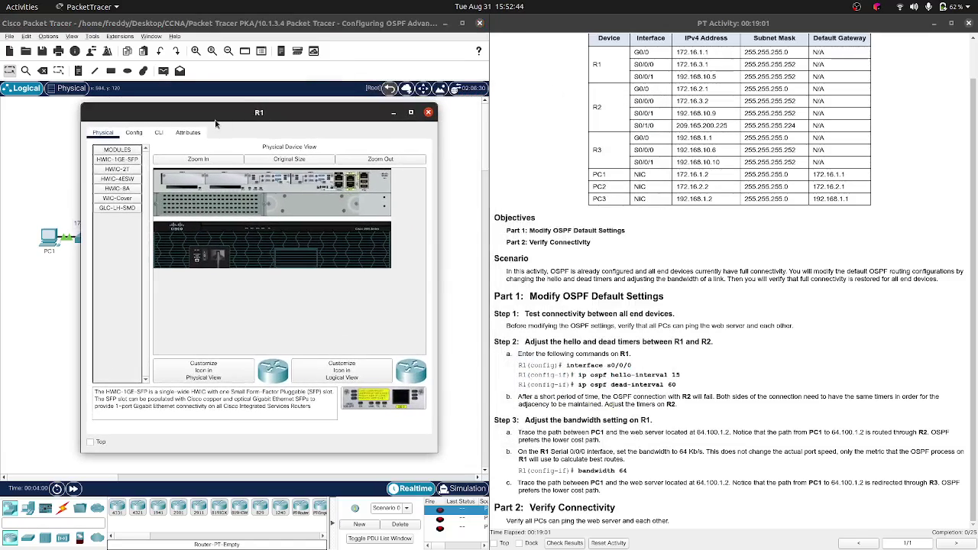
{"action": "left_click", "coordinate": [158, 132]}
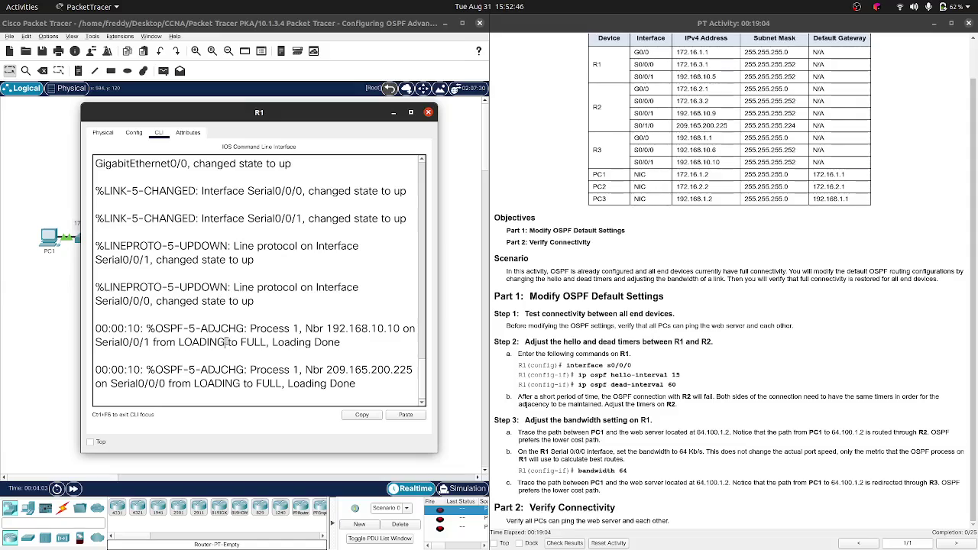
{"action": "key", "text": "Return"}
{"action": "key", "text": "Return"}
{"action": "key", "text": "Return"}
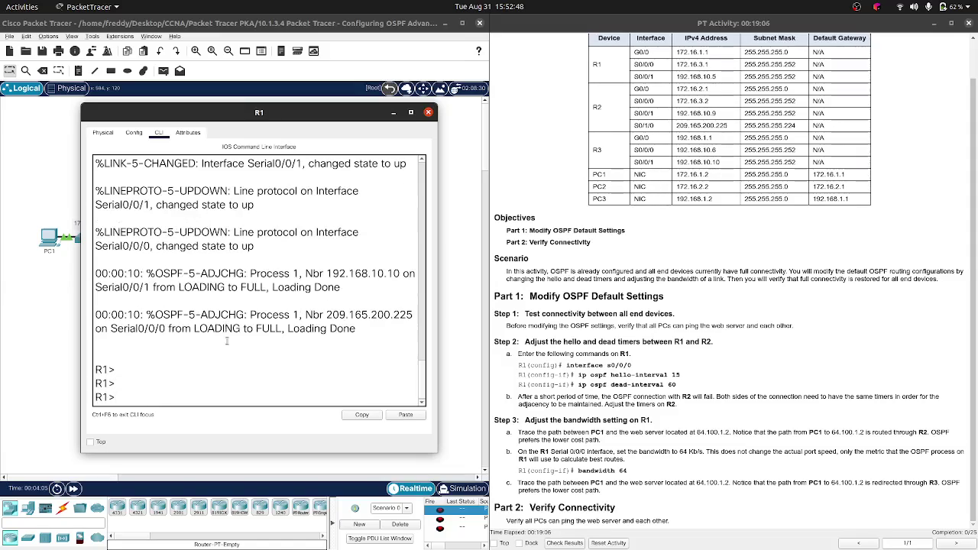
{"action": "type", "text": "en"}
{"action": "key", "text": "Return"}
Step: Try to display a brief summary of R1's OSPF interfaces with show ip ospf int bri
{"action": "type", "text": "sh"}
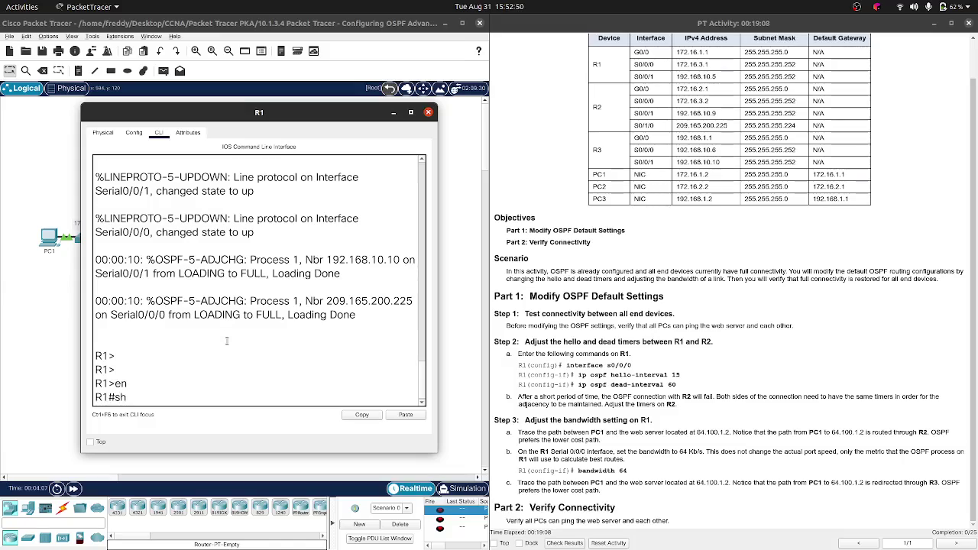
{"action": "type", "text": "ow ip ospf int bri"}
{"action": "key", "text": "Return"}
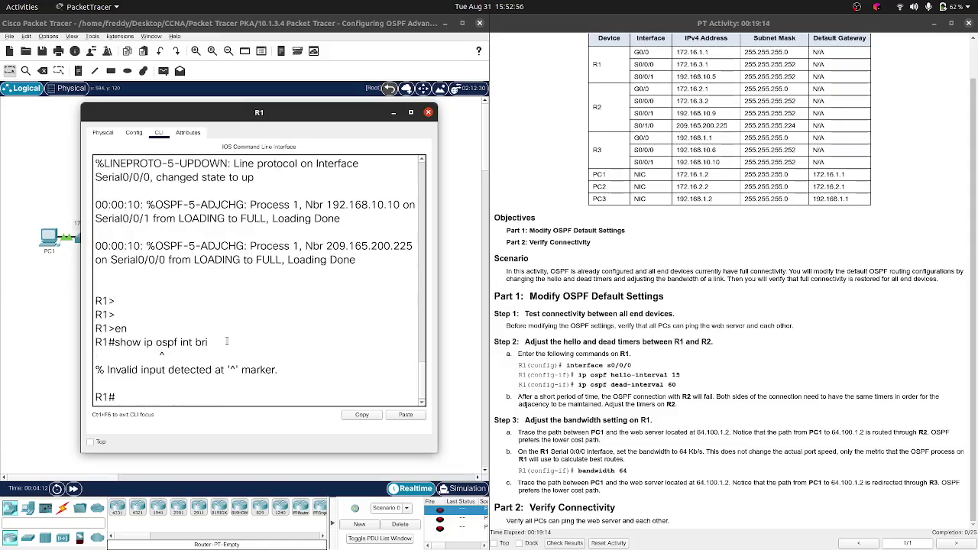
Step: Display the full OSPF interface details on R1 with show ip ospf int
{"action": "key", "text": "Up"}
{"action": "key", "text": "BackSpace"}
{"action": "key", "text": "BackSpace"}
{"action": "key", "text": "BackSpace"}
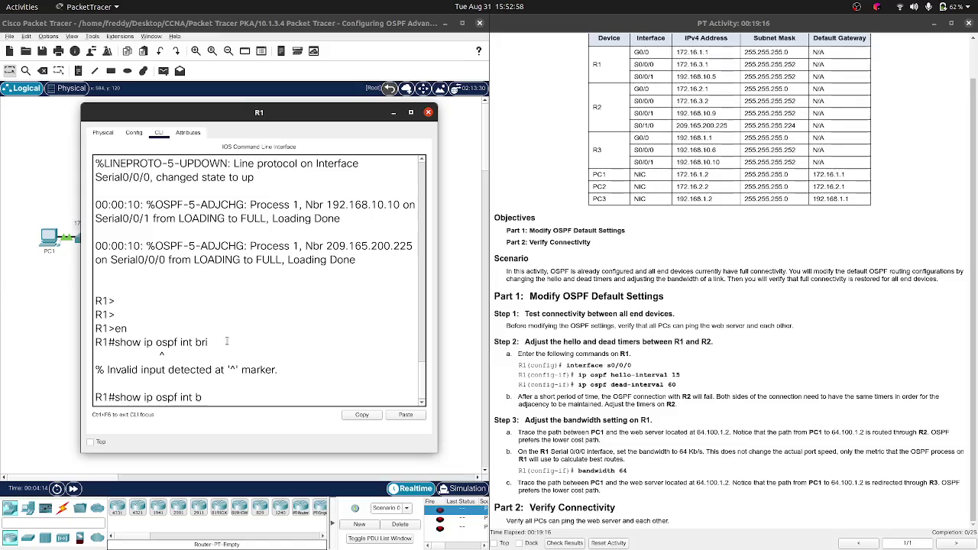
{"action": "key", "text": "Return"}
{"action": "key", "text": "space"}
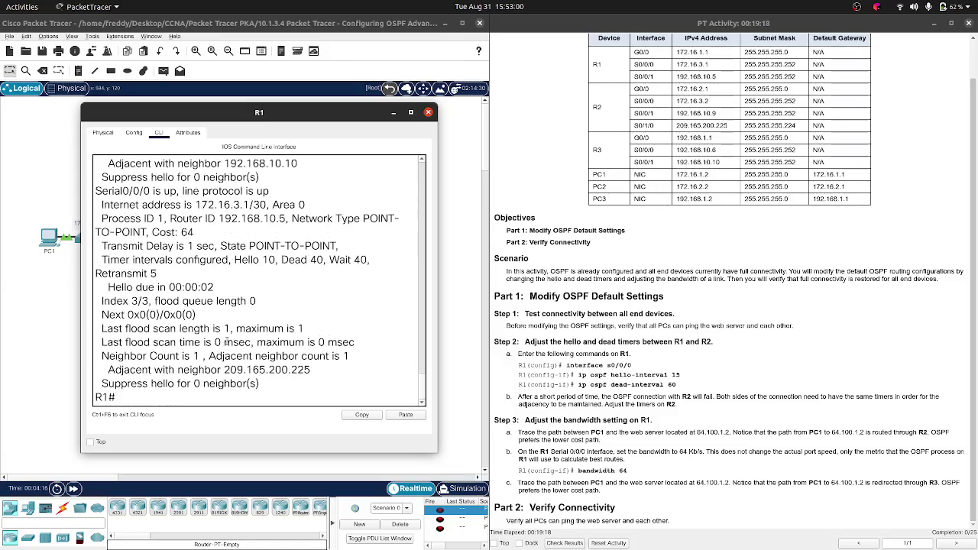
Step: Examine the hello and dead timer intervals of R1's OSPF interfaces, especially Serial0/0/0, and close the router window
{"action": "scroll", "coordinate": [245, 290], "scroll_direction": "up", "scroll_amount": 15}
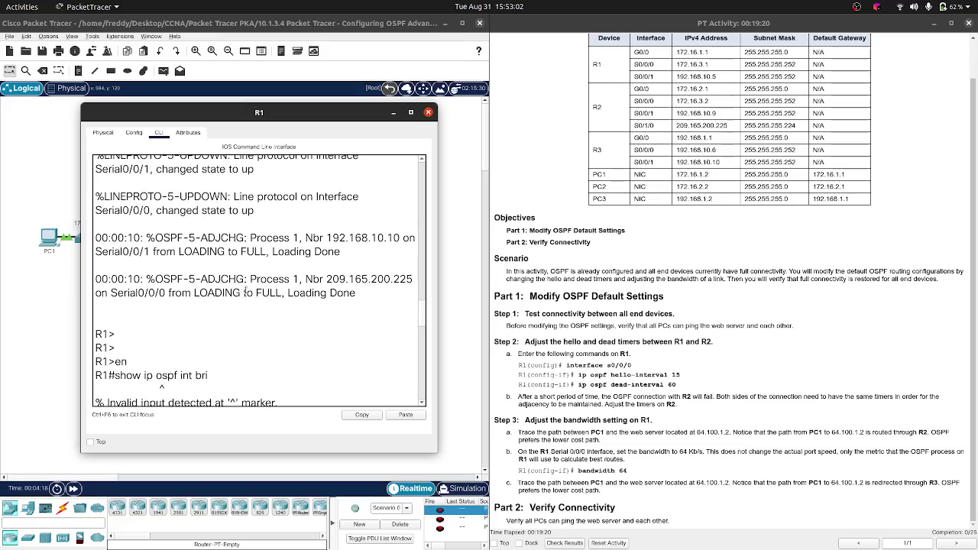
{"action": "scroll", "coordinate": [245, 290], "scroll_direction": "down", "scroll_amount": 4}
{"action": "scroll", "coordinate": [246, 289], "scroll_direction": "up", "scroll_amount": 3}
{"action": "scroll", "coordinate": [245, 289], "scroll_direction": "down", "scroll_amount": 2}
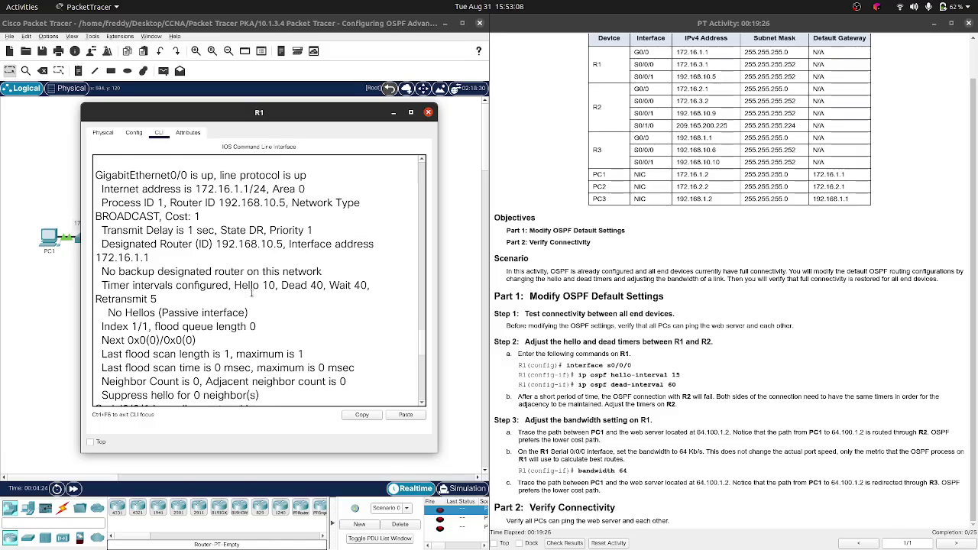
{"action": "scroll", "coordinate": [252, 292], "scroll_direction": "down", "scroll_amount": 2}
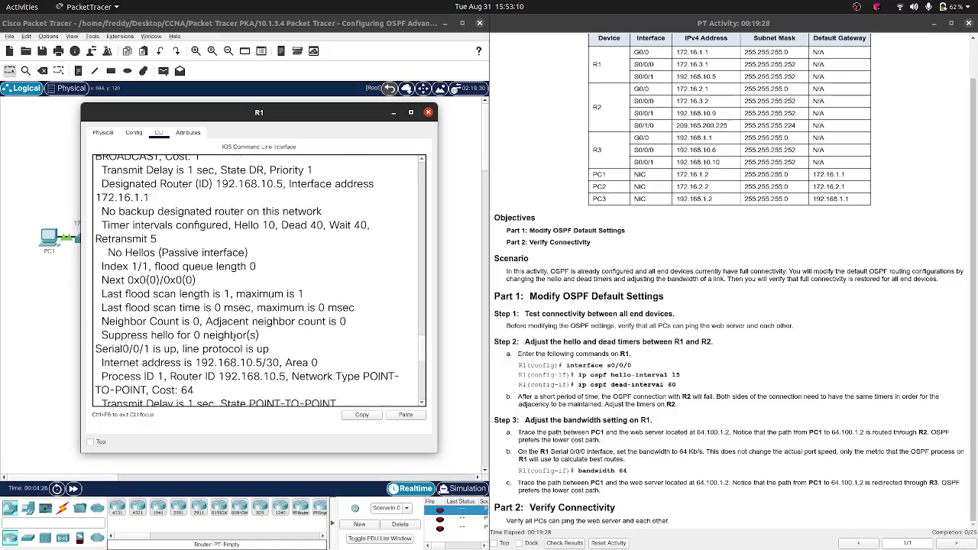
{"action": "scroll", "coordinate": [233, 336], "scroll_direction": "up", "scroll_amount": 3}
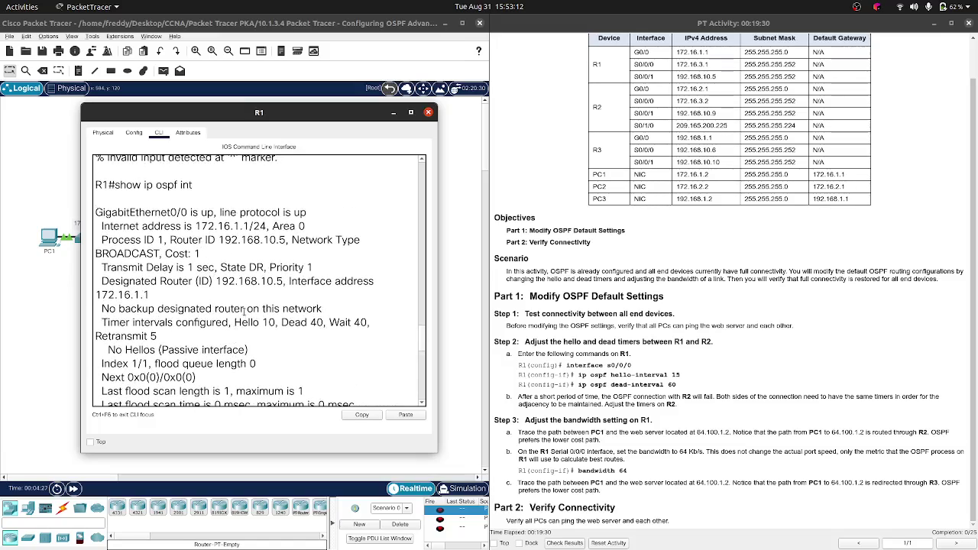
{"action": "scroll", "coordinate": [325, 305], "scroll_direction": "down", "scroll_amount": 4}
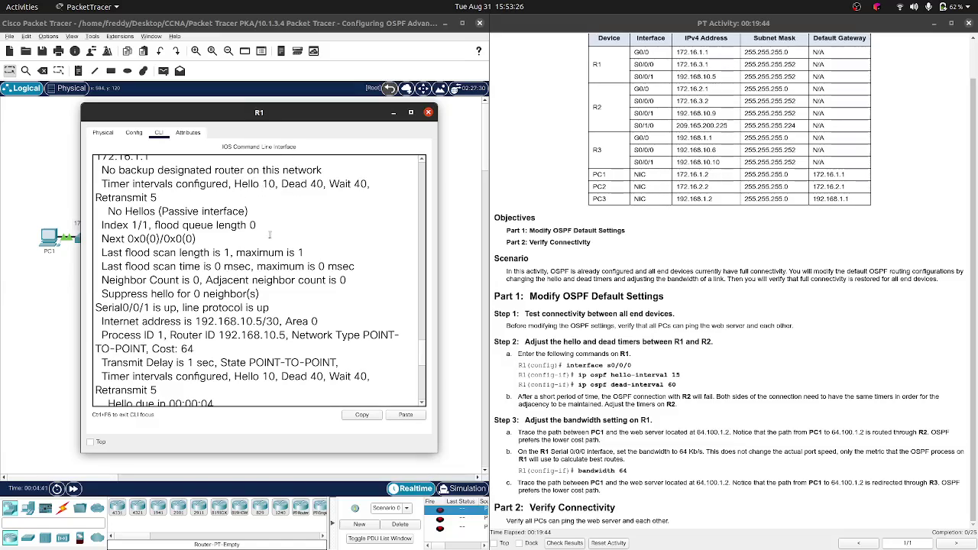
{"action": "scroll", "coordinate": [271, 246], "scroll_direction": "down", "scroll_amount": 3}
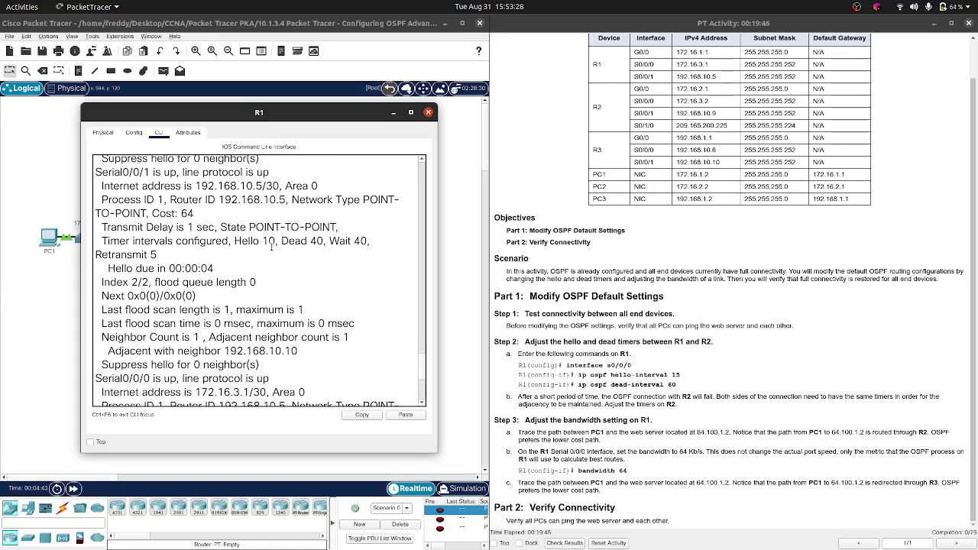
{"action": "scroll", "coordinate": [271, 247], "scroll_direction": "up", "scroll_amount": 1}
{"action": "scroll", "coordinate": [271, 246], "scroll_direction": "down", "scroll_amount": 6}
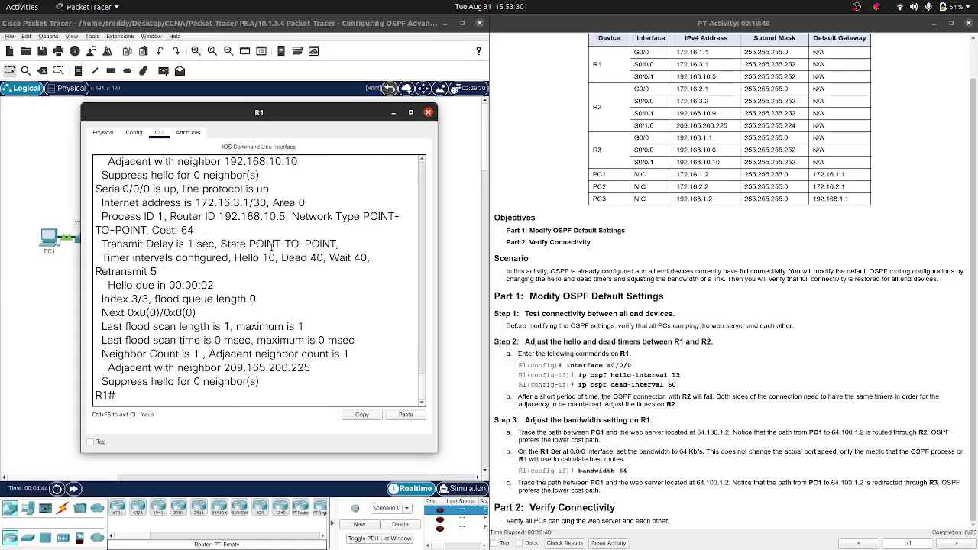
{"action": "scroll", "coordinate": [271, 248], "scroll_direction": "up", "scroll_amount": 3}
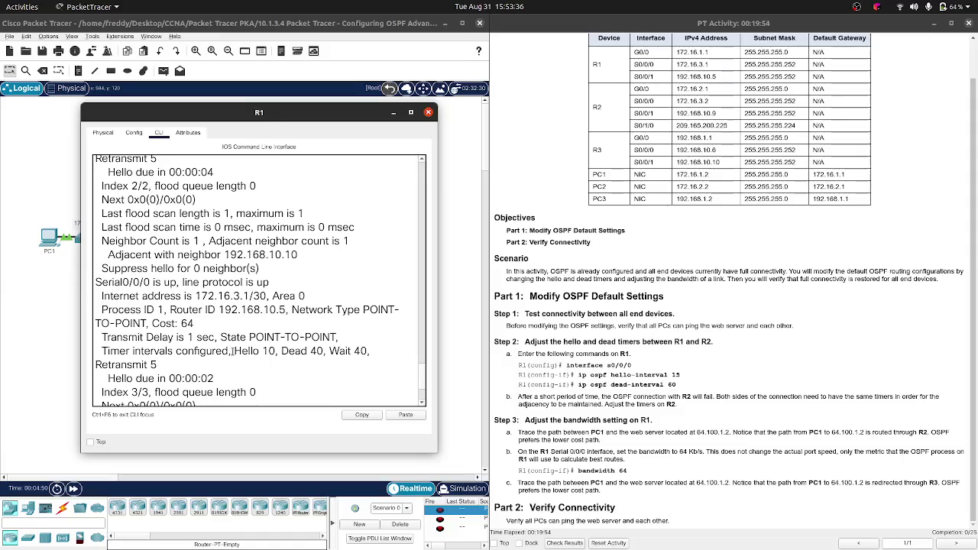
{"action": "left_click_drag", "start_coordinate": [231, 350], "coordinate": [317, 353]}
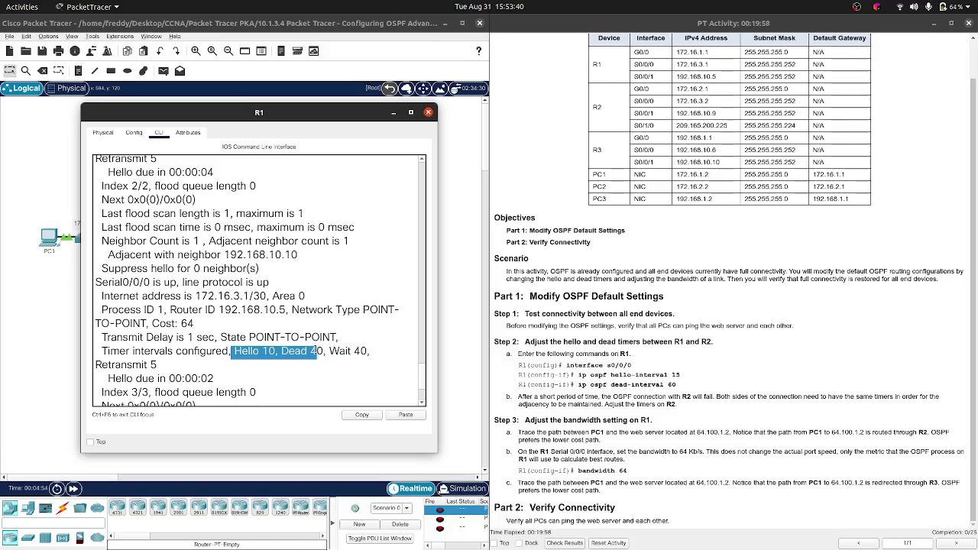
{"action": "left_click", "coordinate": [428, 112]}
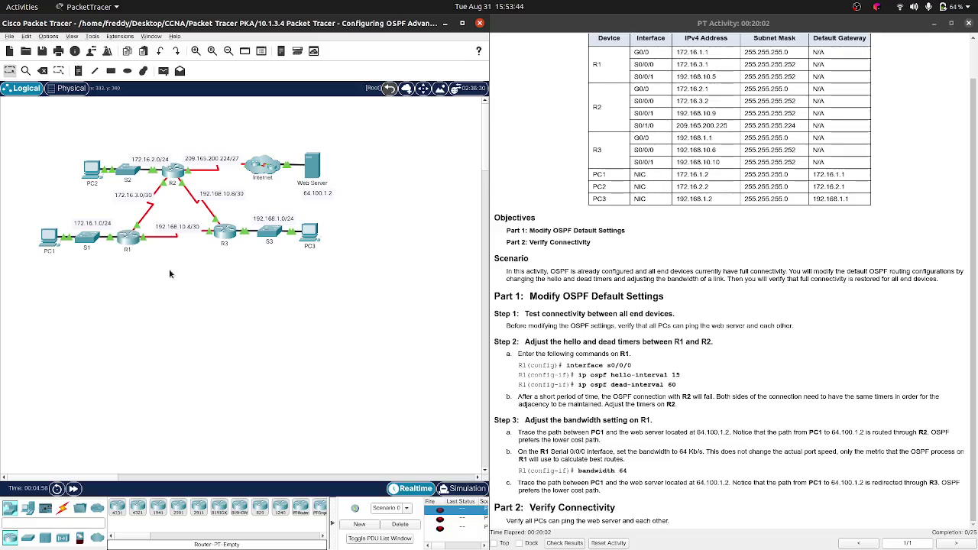
Step: Reopen R1's console beside the topology, check the serial link ports and list its OSPF neighbors with show ip ospf neighbor
{"action": "left_click", "coordinate": [131, 235]}
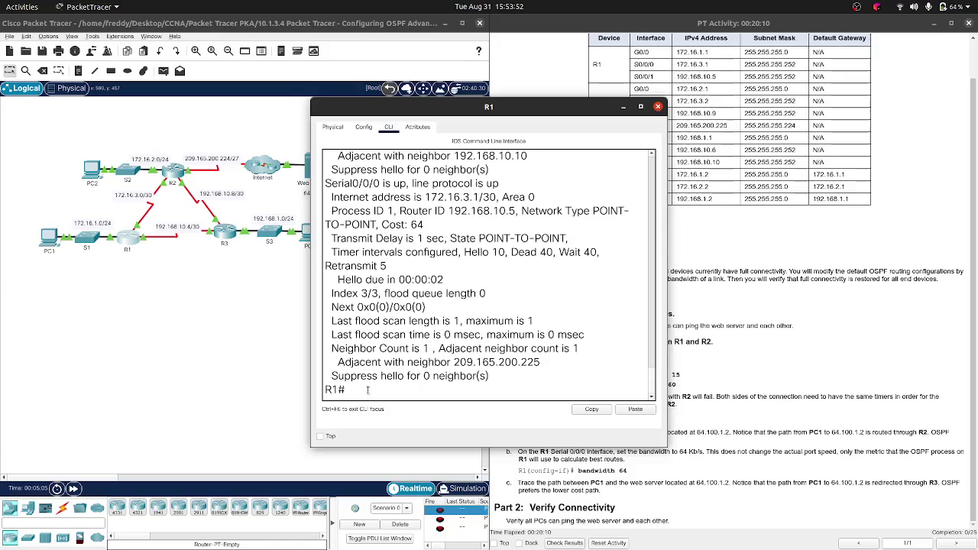
{"action": "left_click_drag", "start_coordinate": [599, 107], "coordinate": [818, 90]}
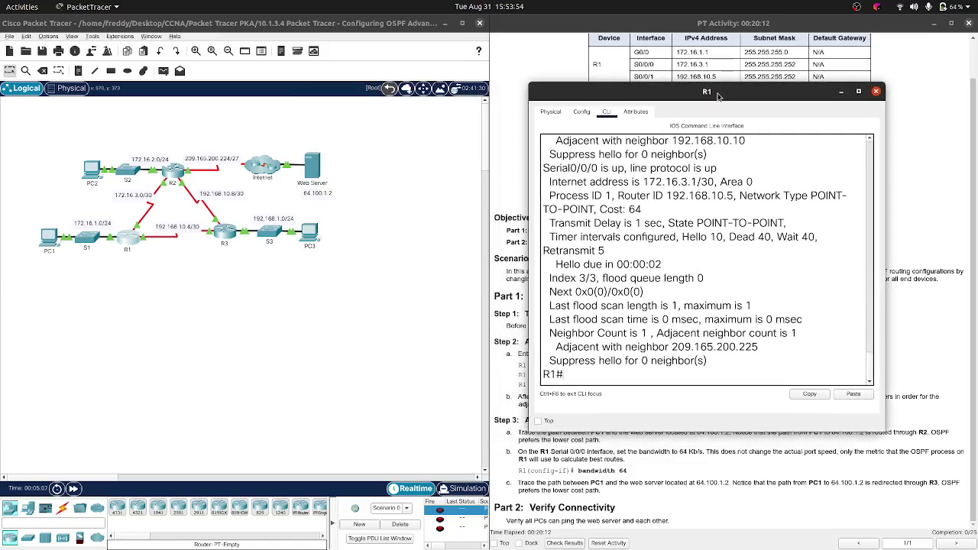
{"action": "left_click_drag", "start_coordinate": [230, 251], "coordinate": [142, 246]}
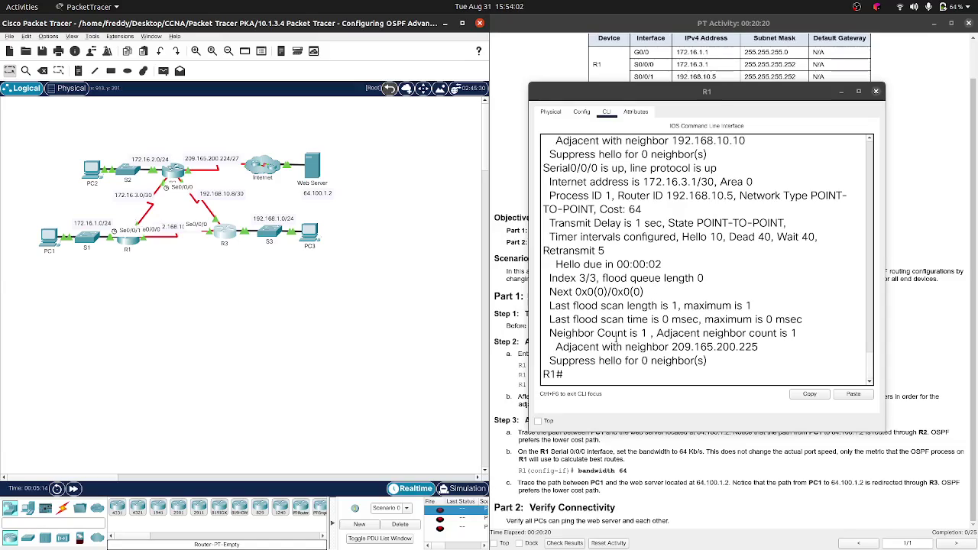
{"action": "left_click", "coordinate": [595, 380]}
{"action": "type", "text": "show"}
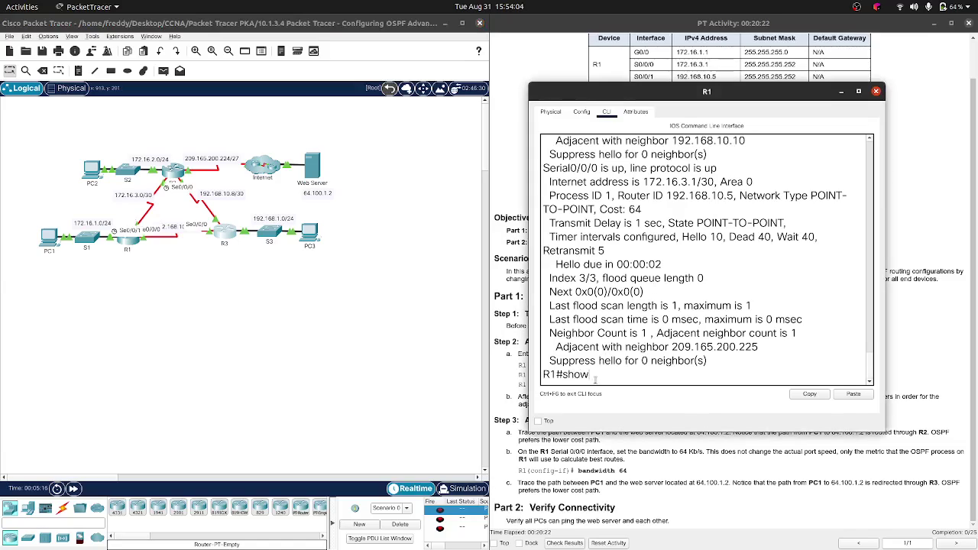
{"action": "type", "text": " ip ospf nei"}
{"action": "key", "text": "Tab"}
{"action": "key", "text": "Return"}
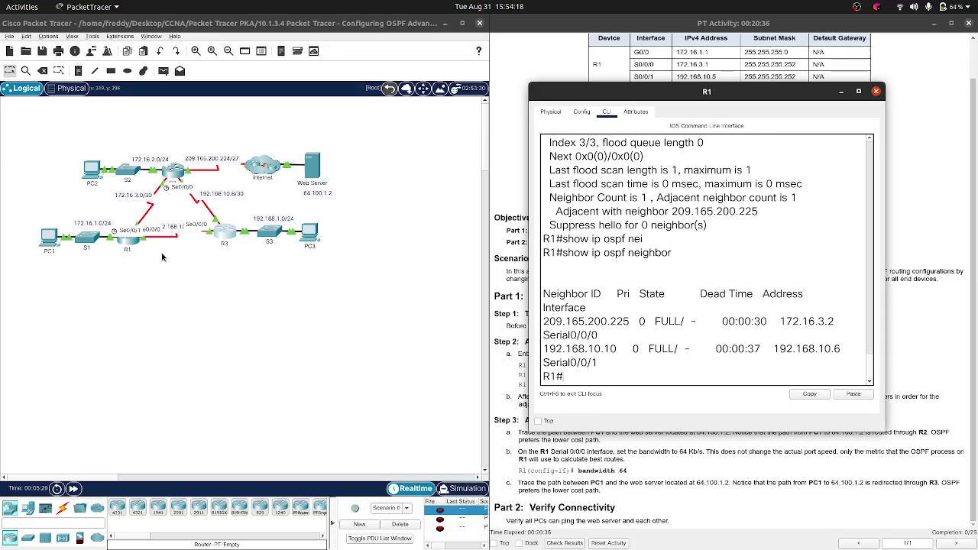
Step: Uncover the instructions and enter interface configuration mode for s0/0/0 on R1
{"action": "left_click_drag", "start_coordinate": [650, 99], "coordinate": [179, 125]}
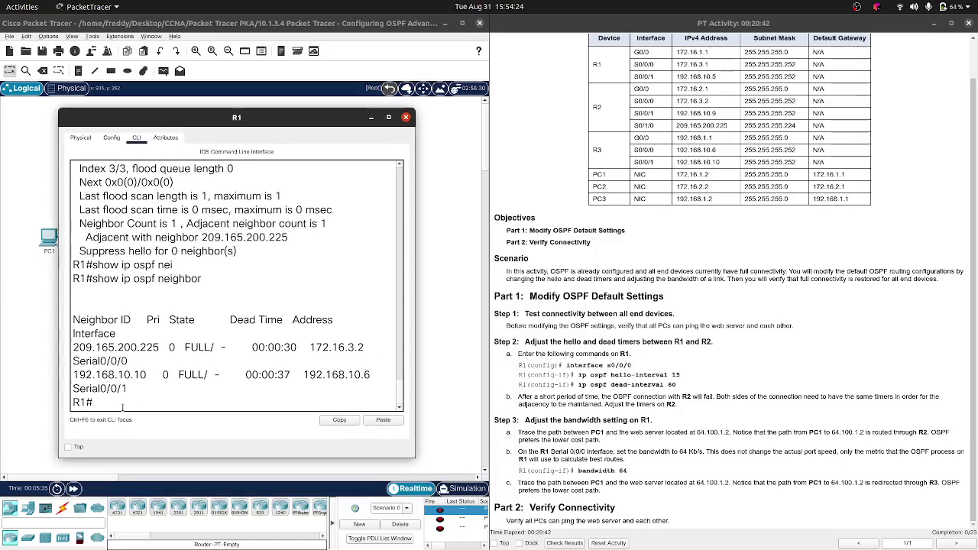
{"action": "type", "text": "conf t"}
{"action": "key", "text": "Return"}
{"action": "type", "text": "int s0"}
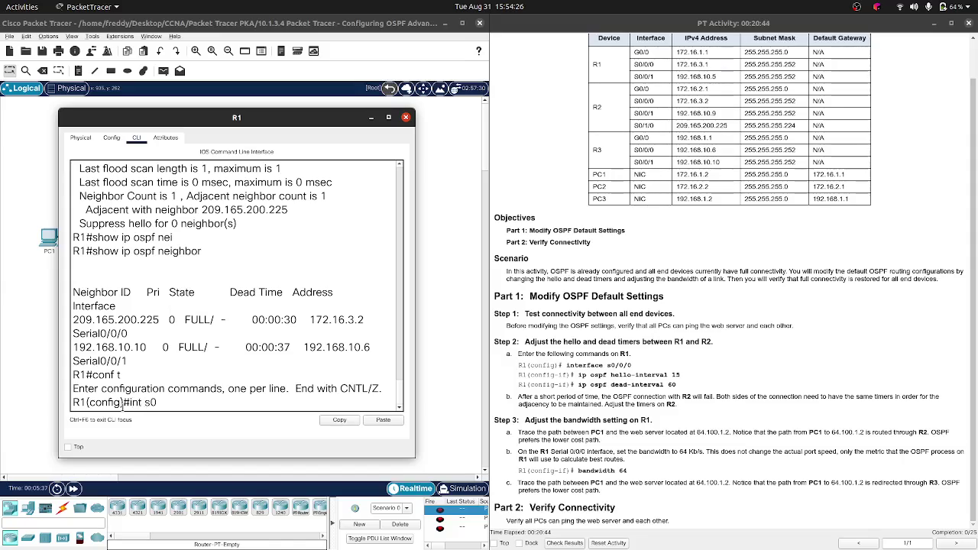
{"action": "type", "text": "/0/0"}
{"action": "key", "text": "Return"}
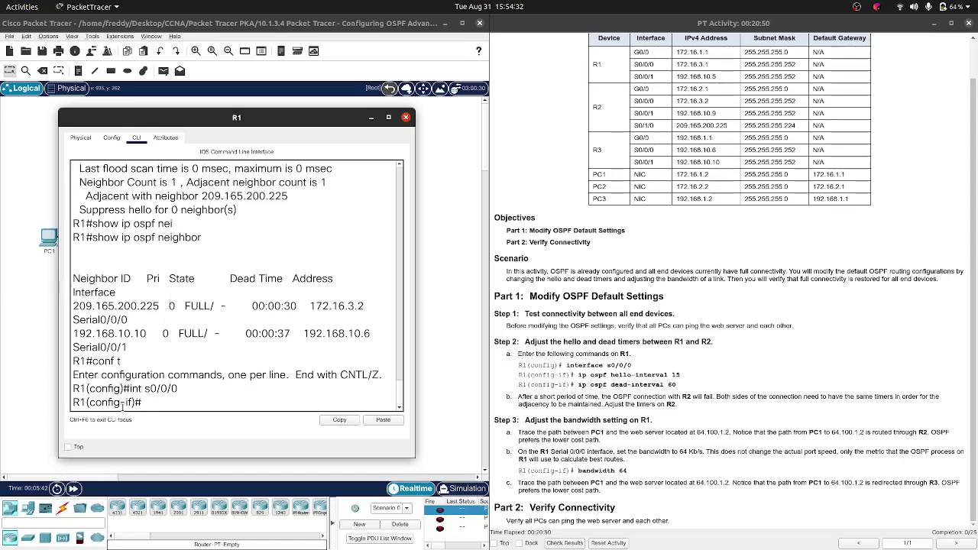
Step: Set the OSPF hello interval on R1's s0/0/0 interface to 15
{"action": "type", "text": "ip os"}
{"action": "key", "text": "Tab"}
{"action": "type", "text": "he"}
{"action": "key", "text": "Tab"}
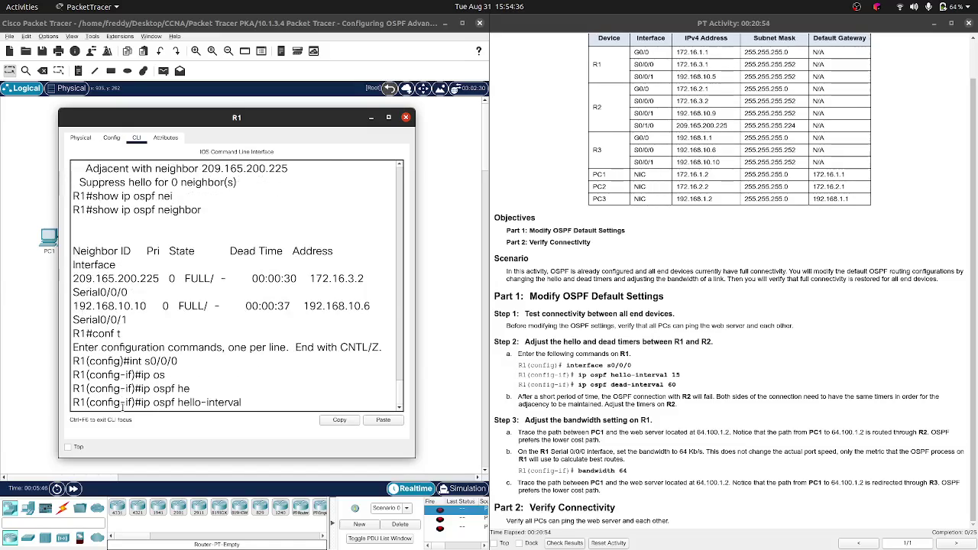
{"action": "type", "text": "15"}
{"action": "key", "text": "Return"}
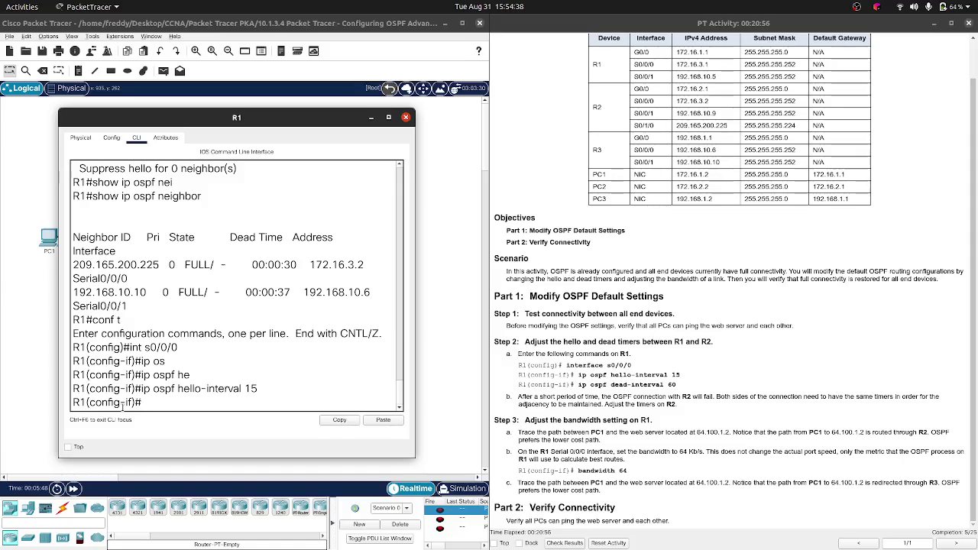
Step: Set the OSPF dead interval on R1's s0/0/0 interface to 60 and return to privileged EXEC mode
{"action": "key", "text": "Up"}
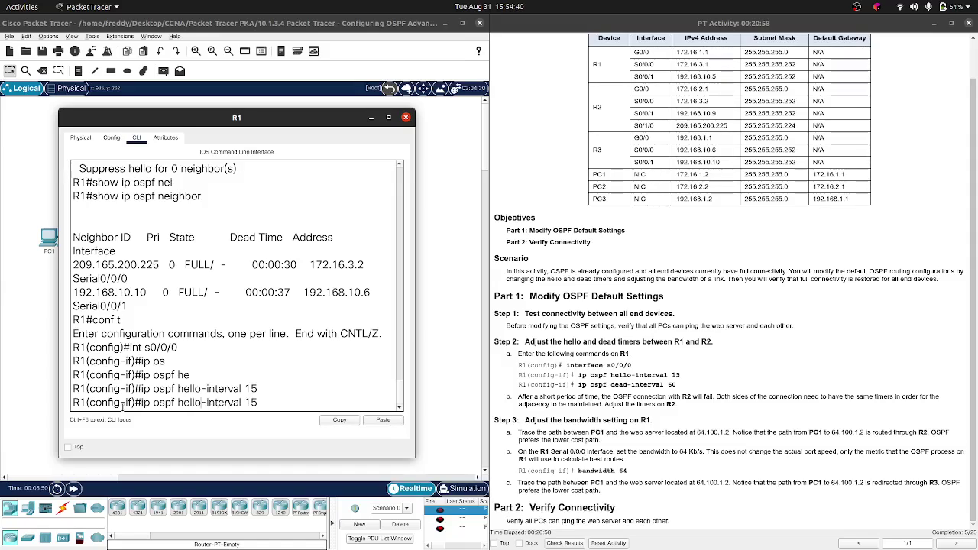
{"action": "key", "text": "Left"}
{"action": "key", "text": "Left"}
{"action": "key", "text": "Left"}
{"action": "key", "text": "Left"}
{"action": "key", "text": "Left"}
{"action": "key", "text": "Left"}
{"action": "key", "text": "Left"}
{"action": "key", "text": "Left"}
{"action": "key", "text": "Left"}
{"action": "key", "text": "Left"}
{"action": "key", "text": "Left"}
{"action": "key", "text": "Left"}
{"action": "key", "text": "BackSpace"}
{"action": "key", "text": "BackSpace"}
{"action": "key", "text": "BackSpace"}
{"action": "key", "text": "BackSpace"}
{"action": "key", "text": "BackSpace"}
{"action": "type", "text": "dead"}
{"action": "key", "text": "End"}
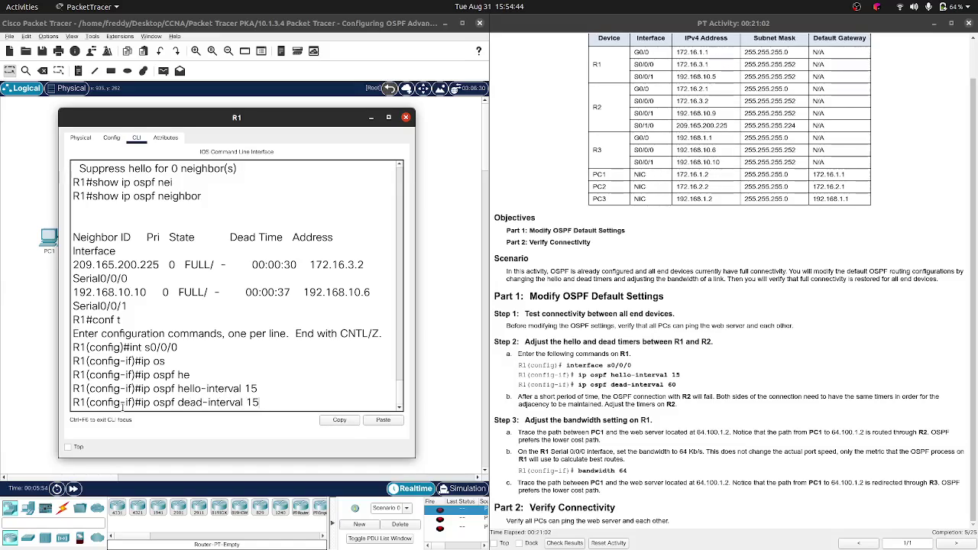
{"action": "key", "text": "BackSpace"}
{"action": "key", "text": "BackSpace"}
{"action": "type", "text": "60"}
{"action": "key", "text": "Return"}
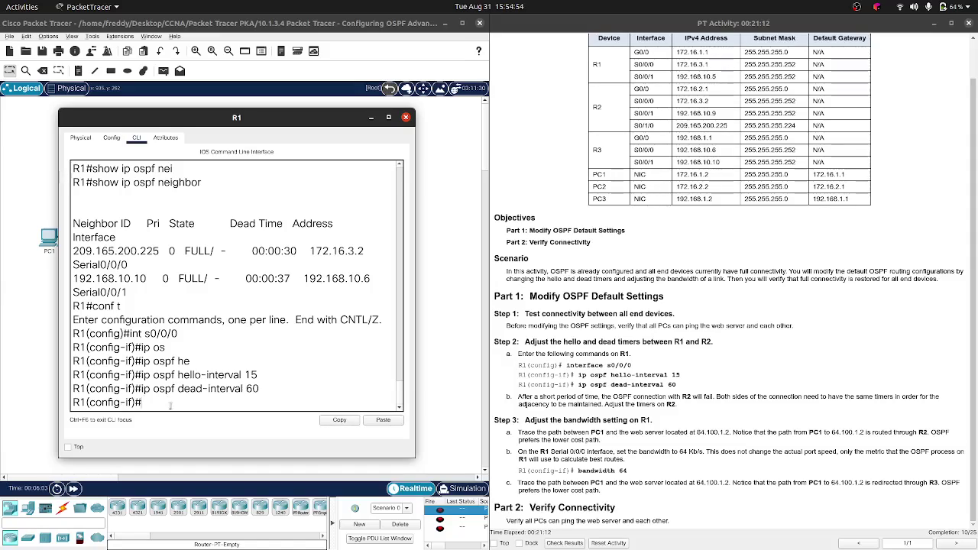
{"action": "type", "text": "exit"}
{"action": "key", "text": "Return"}
{"action": "key", "text": "Return"}
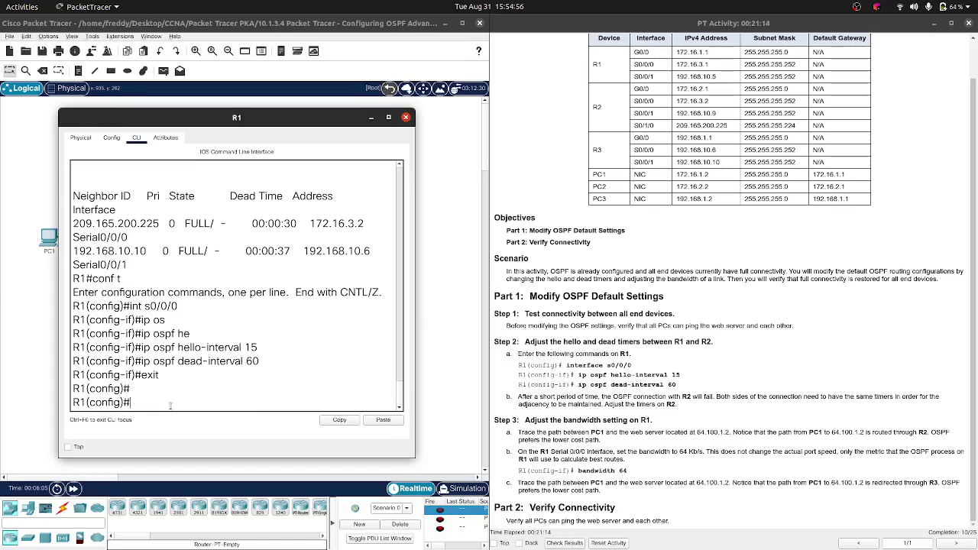
{"action": "type", "text": "exit"}
{"action": "key", "text": "Return"}
Step: List R1's OSPF neighbors with show ip ospf neighbor
{"action": "type", "text": "show ip ospf neighbor"}
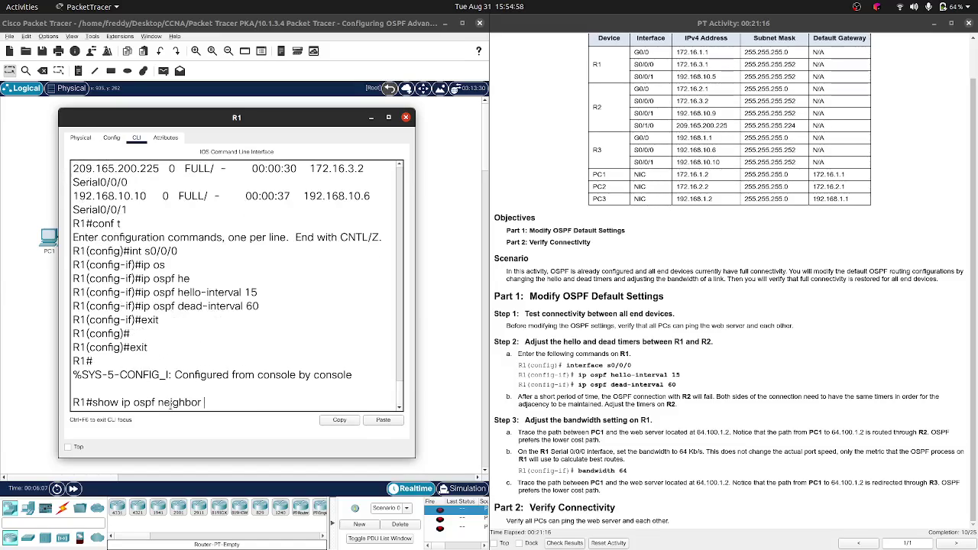
{"action": "key", "text": "BackSpace"}
{"action": "key", "text": "BackSpace"}
{"action": "key", "text": "BackSpace"}
{"action": "key", "text": "BackSpace"}
{"action": "key", "text": "BackSpace"}
{"action": "key", "text": "BackSpace"}
{"action": "key", "text": "BackSpace"}
{"action": "key", "text": "BackSpace"}
{"action": "key", "text": "BackSpace"}
{"action": "type", "text": "int"}
{"action": "key", "text": "BackSpace"}
{"action": "key", "text": "BackSpace"}
{"action": "key", "text": "BackSpace"}
{"action": "type", "text": "neighbor"}
{"action": "key", "text": "Return"}
Step: Repeat the OSPF neighbor listing on R1 to monitor the dead time of the Serial0/0/0 neighbor
{"action": "key", "text": "Up"}
{"action": "key", "text": "Return"}
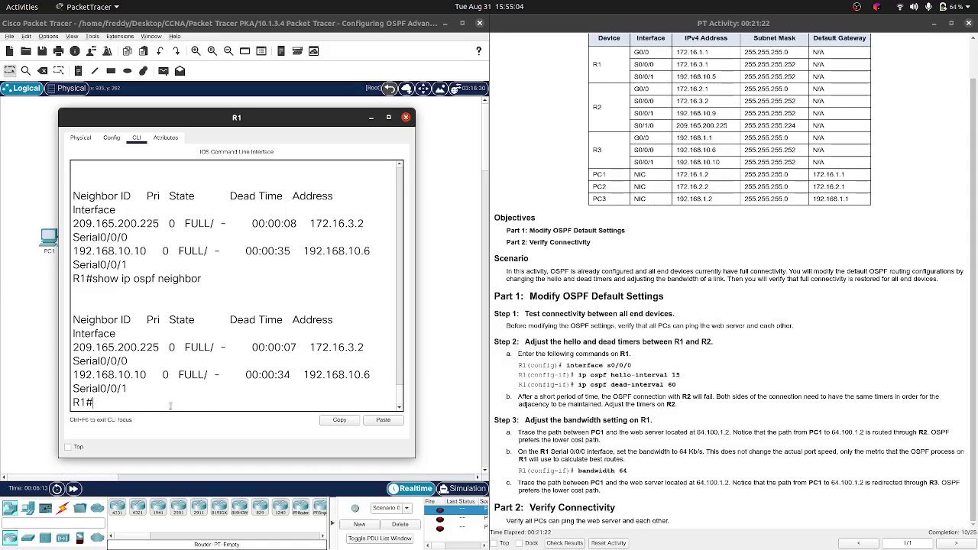
{"action": "key", "text": "Up"}
{"action": "key", "text": "Return"}
{"action": "key", "text": "Up"}
{"action": "key", "text": "Return"}
{"action": "key", "text": "Up"}
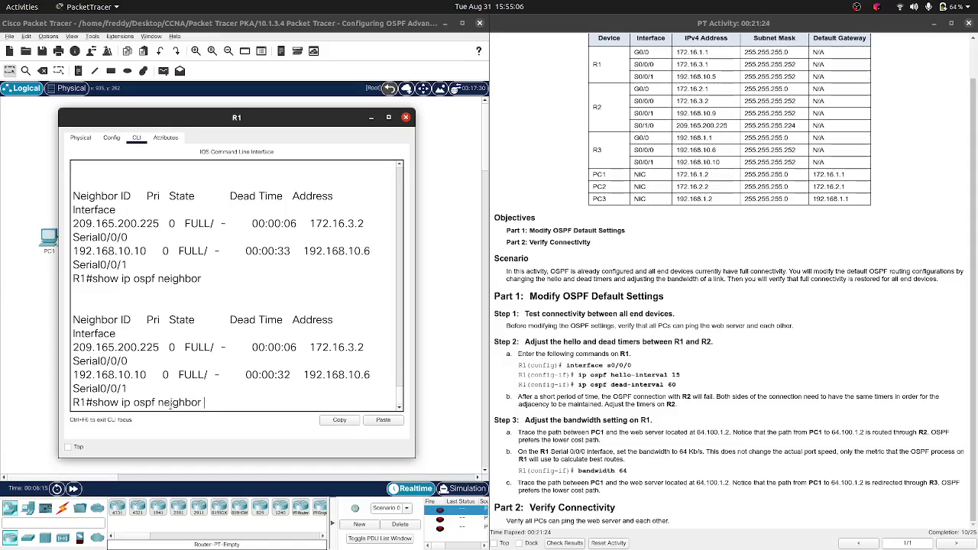
{"action": "key", "text": "Return"}
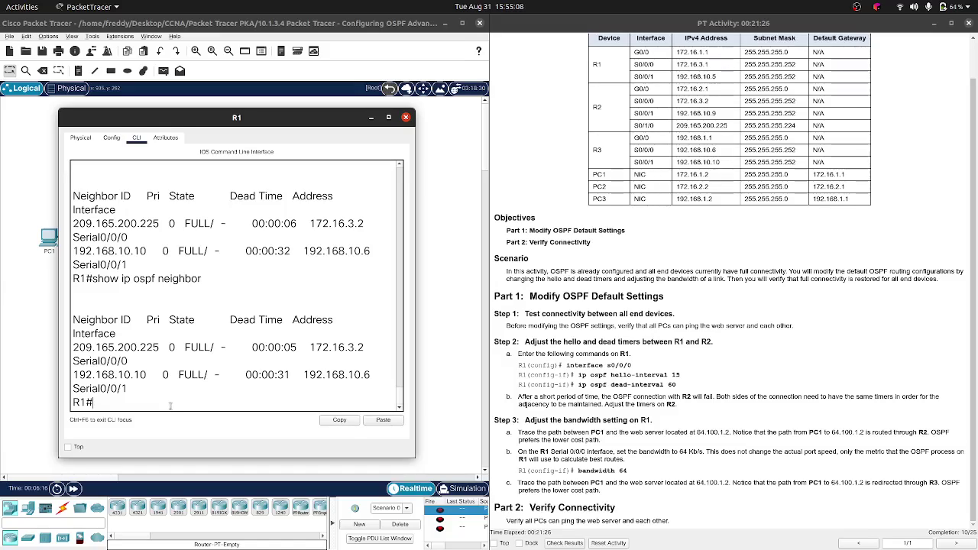
{"action": "key", "text": "Up"}
{"action": "key", "text": "Return"}
{"action": "key", "text": "Up"}
{"action": "key", "text": "Return"}
{"action": "key", "text": "Up"}
{"action": "key", "text": "Return"}
{"action": "key", "text": "Up"}
{"action": "key", "text": "Return"}
{"action": "key", "text": "Up"}
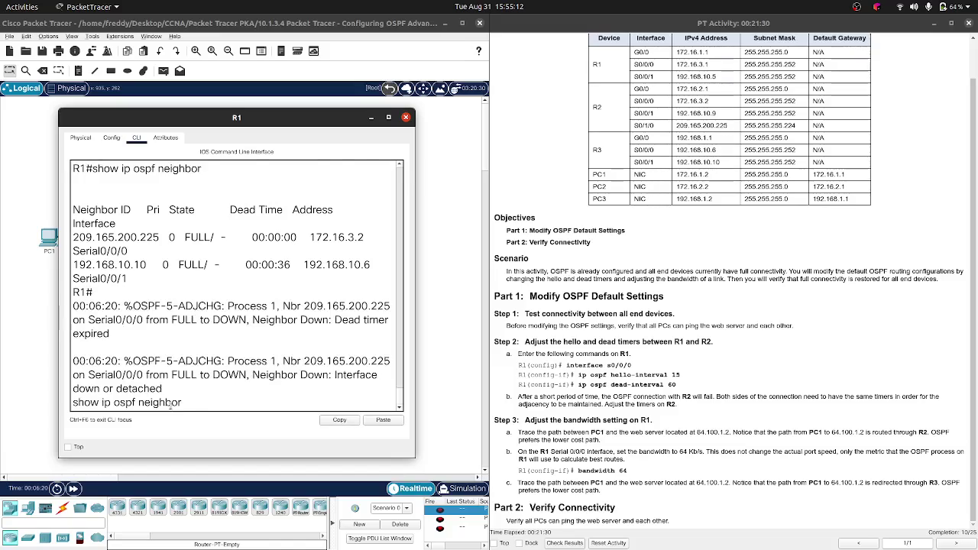
{"action": "key", "text": "Return"}
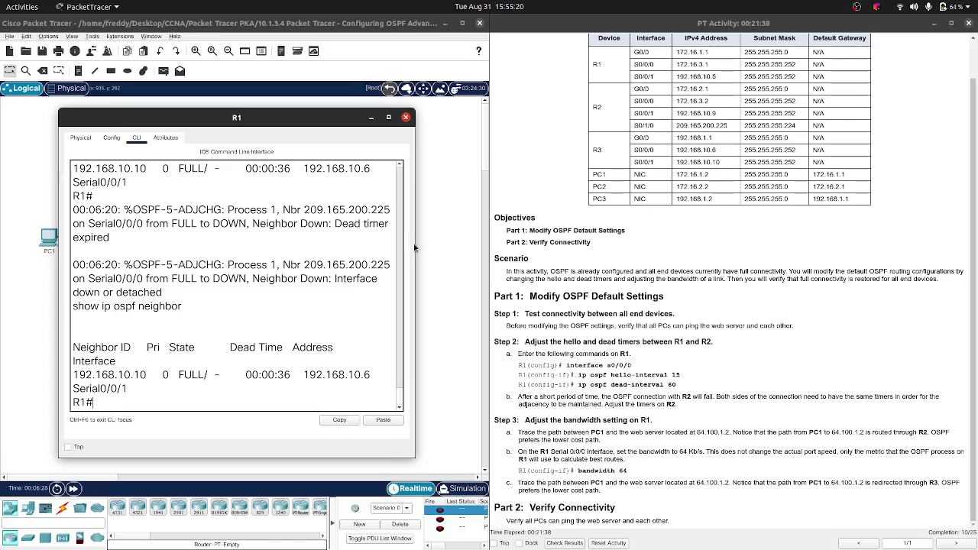
Step: Widen R1's console window, list the OSPF neighbors once more and close the router window
{"action": "left_click_drag", "start_coordinate": [415, 246], "coordinate": [472, 230]}
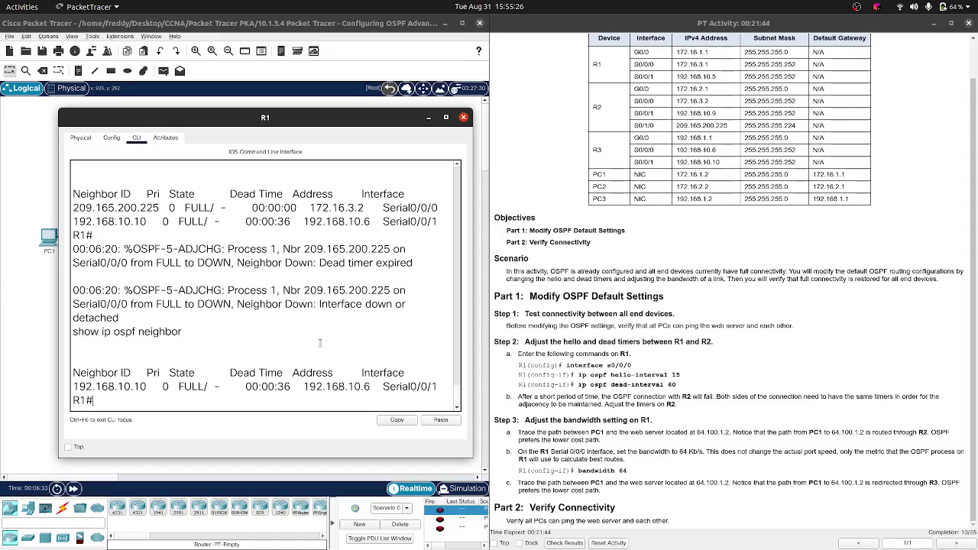
{"action": "key", "text": "Up"}
{"action": "key", "text": "Return"}
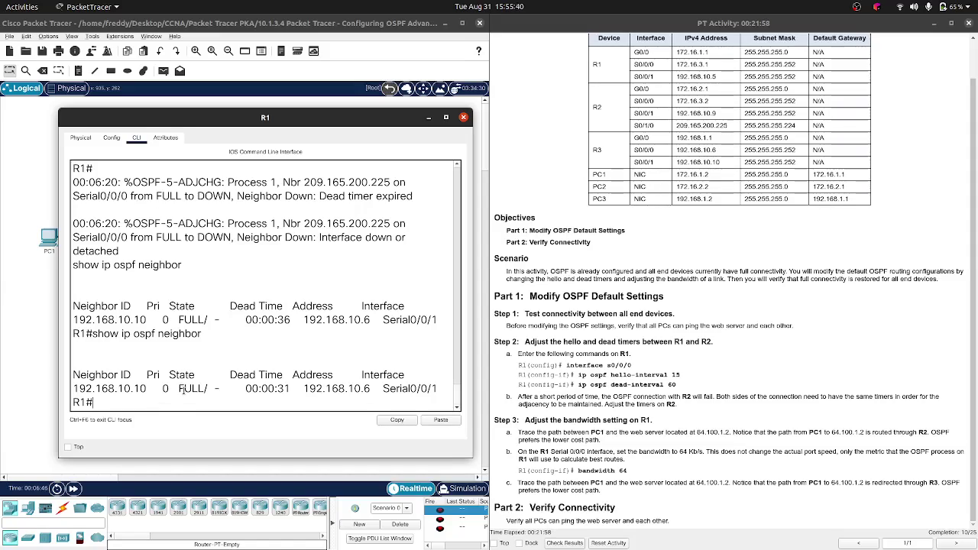
{"action": "left_click", "coordinate": [463, 117]}
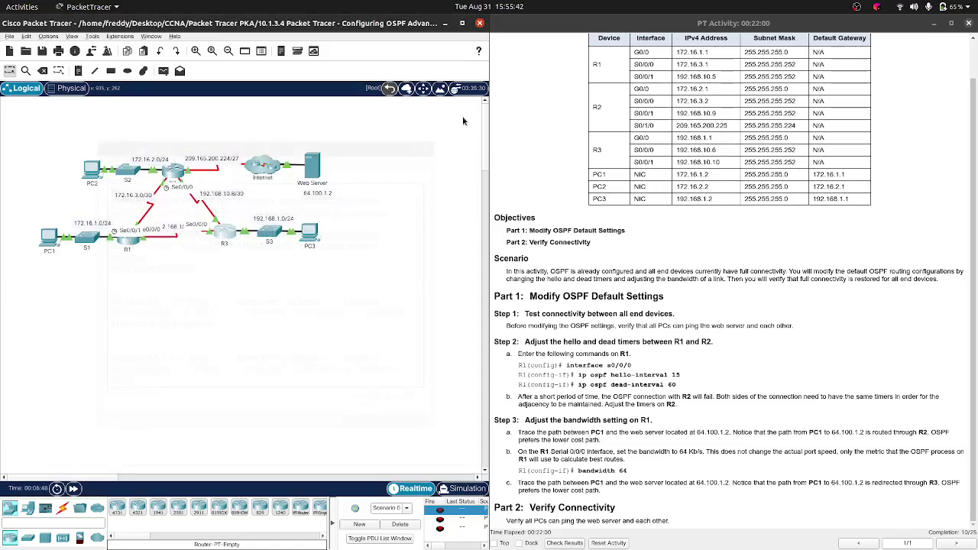
{"action": "left_click", "coordinate": [219, 230]}
{"action": "left_click", "coordinate": [388, 127]}
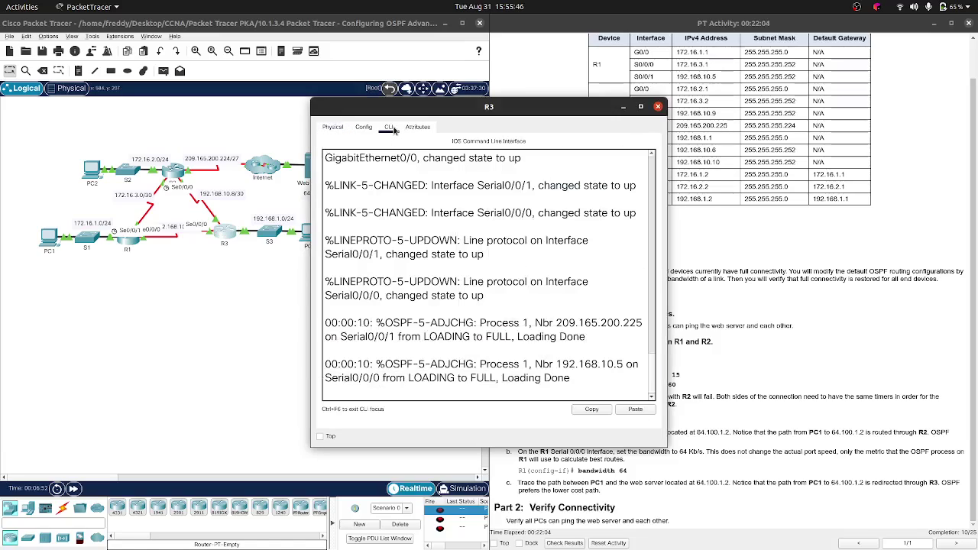
{"action": "left_click_drag", "start_coordinate": [462, 100], "coordinate": [405, 107]}
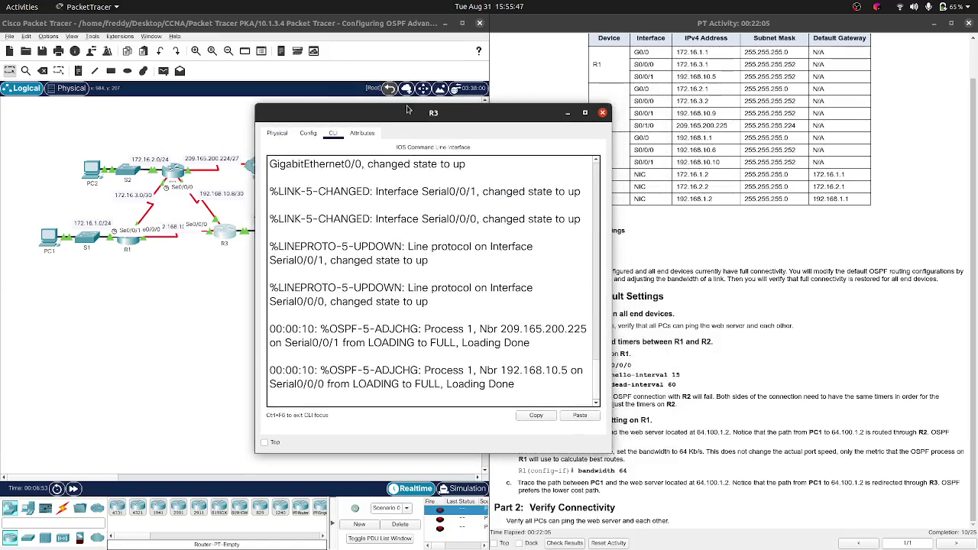
{"action": "left_click", "coordinate": [603, 113]}
Step: Reopen R1's console beside the instructions and review the hello and dead timer intervals in the earlier OSPF interface output
{"action": "left_click", "coordinate": [128, 239]}
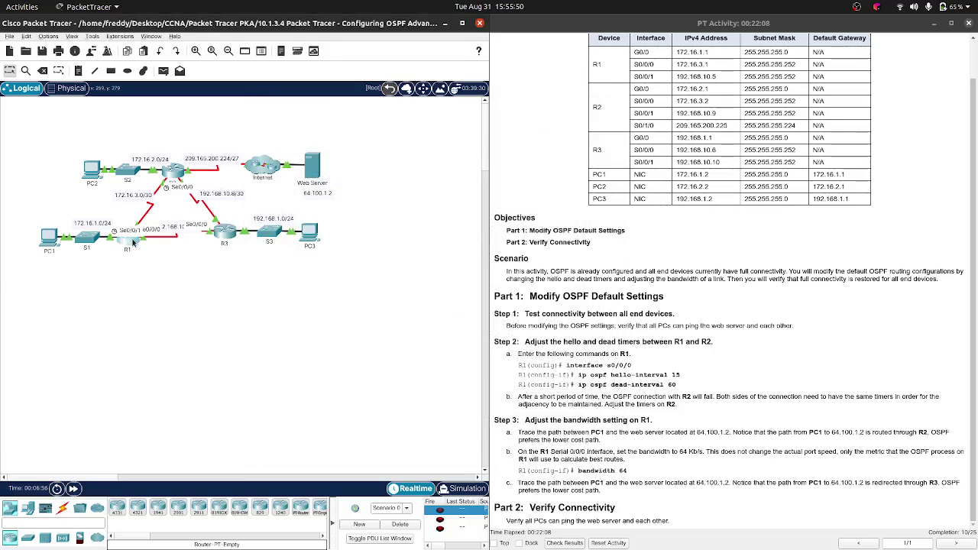
{"action": "left_click_drag", "start_coordinate": [432, 103], "coordinate": [188, 68]}
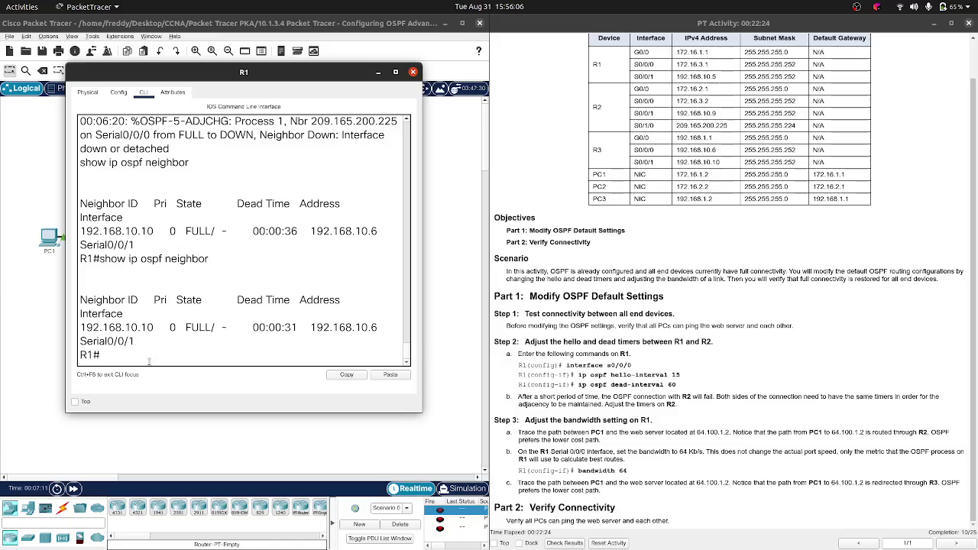
{"action": "scroll", "coordinate": [149, 360], "scroll_direction": "up", "scroll_amount": 5}
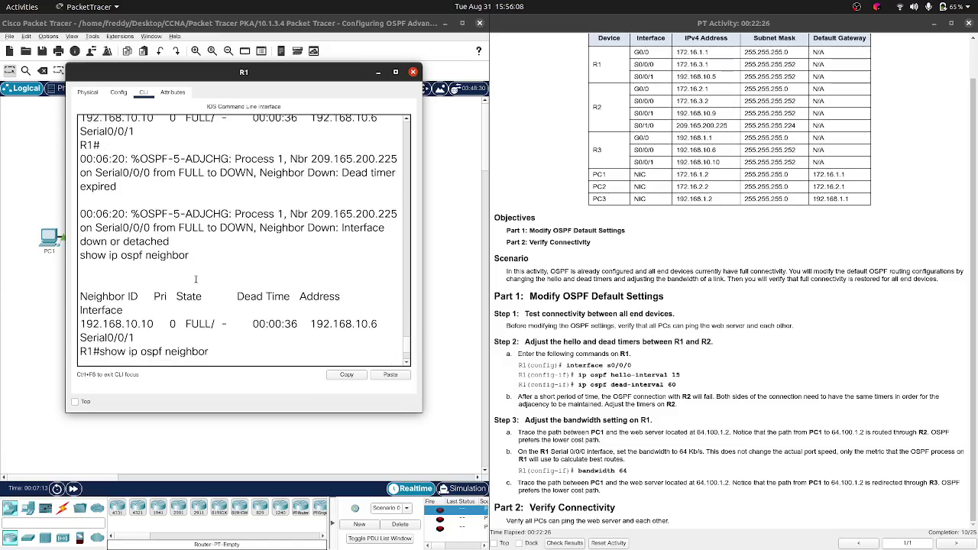
{"action": "scroll", "coordinate": [197, 280], "scroll_direction": "up", "scroll_amount": 8}
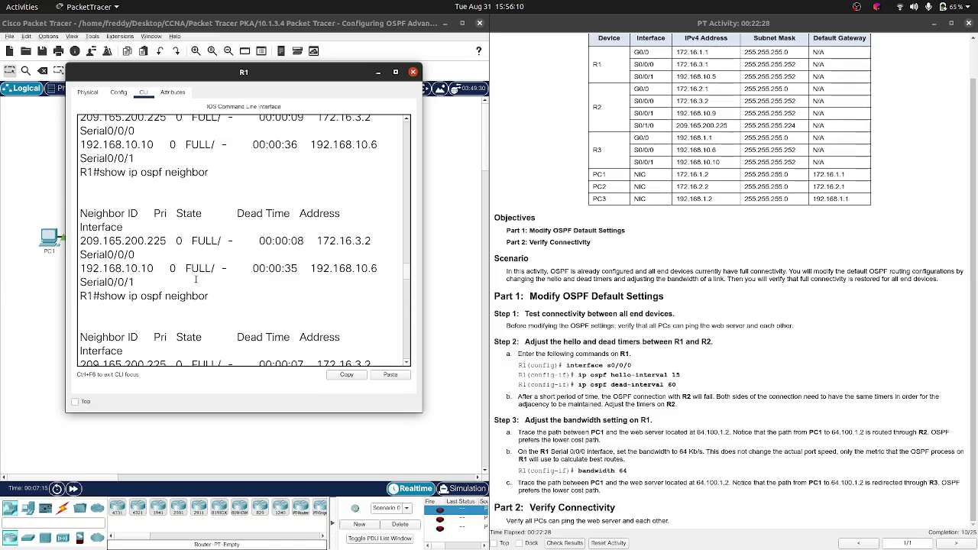
{"action": "scroll", "coordinate": [196, 280], "scroll_direction": "down", "scroll_amount": 12}
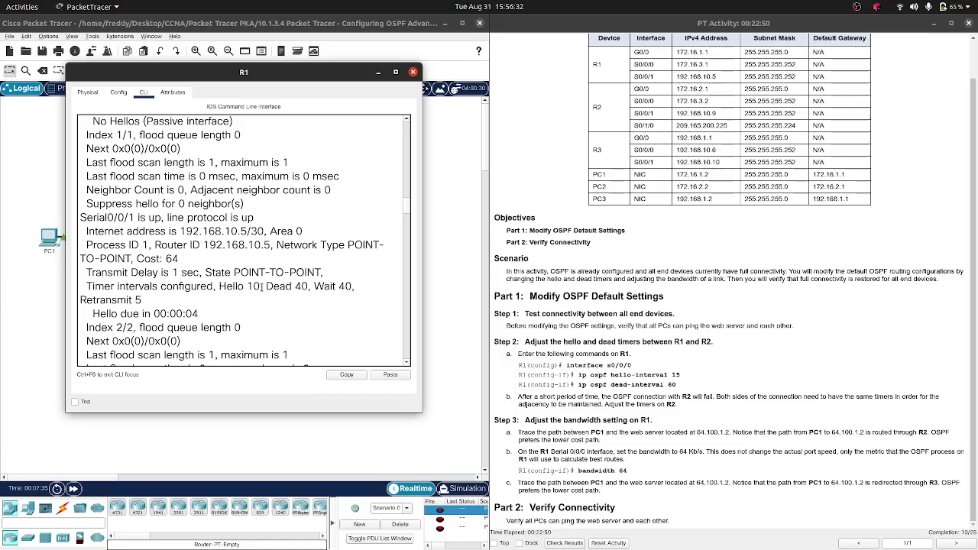
{"action": "scroll", "coordinate": [248, 330], "scroll_direction": "down", "scroll_amount": 3}
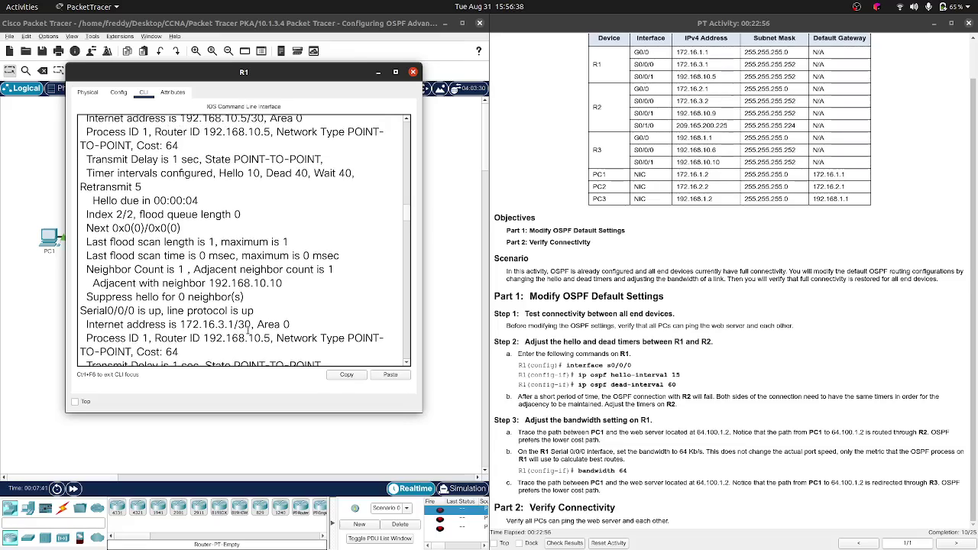
{"action": "scroll", "coordinate": [248, 331], "scroll_direction": "down", "scroll_amount": 6}
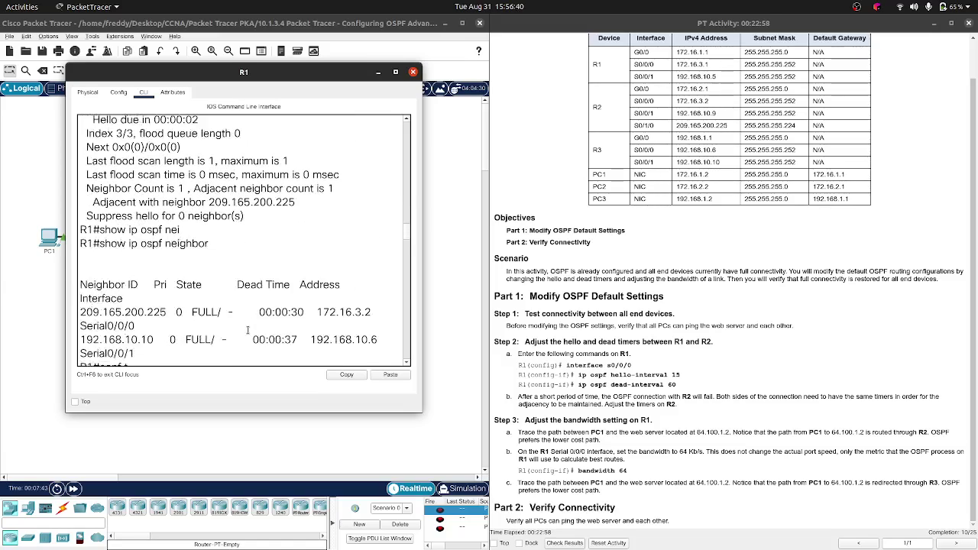
{"action": "scroll", "coordinate": [248, 330], "scroll_direction": "down", "scroll_amount": 10}
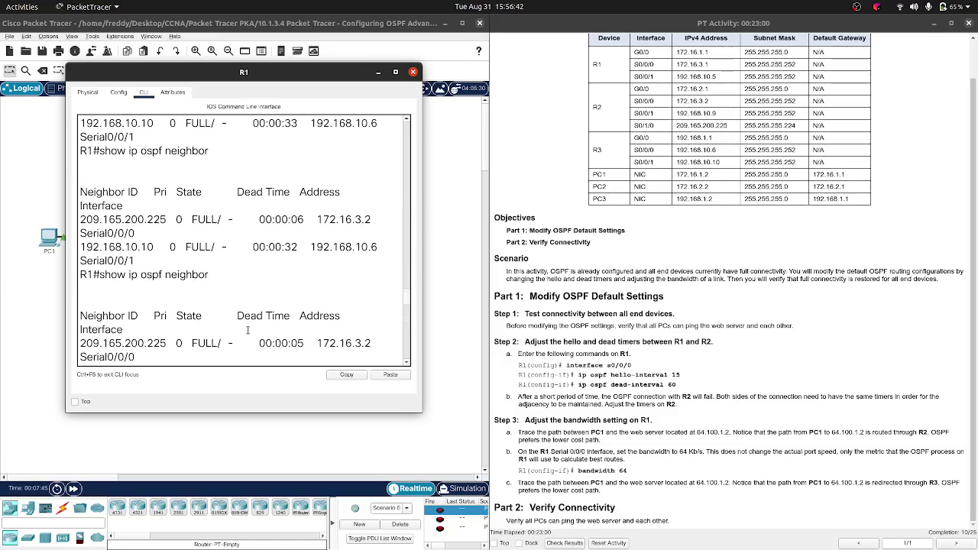
{"action": "scroll", "coordinate": [249, 330], "scroll_direction": "down", "scroll_amount": 5}
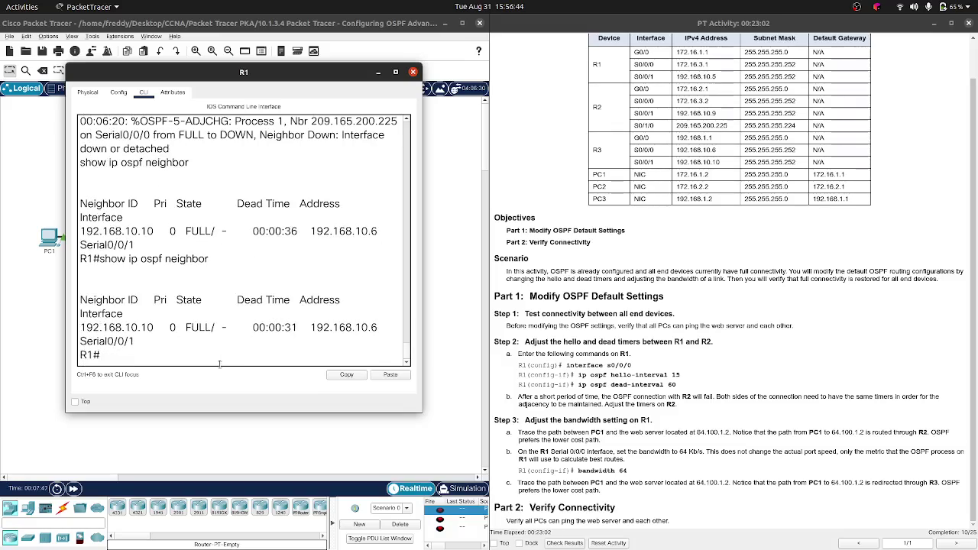
Step: Enter configuration mode for s0/0/0 on R1 and set its OSPF hello interval to 10
{"action": "key", "text": "Return"}
{"action": "key", "text": "Up"}
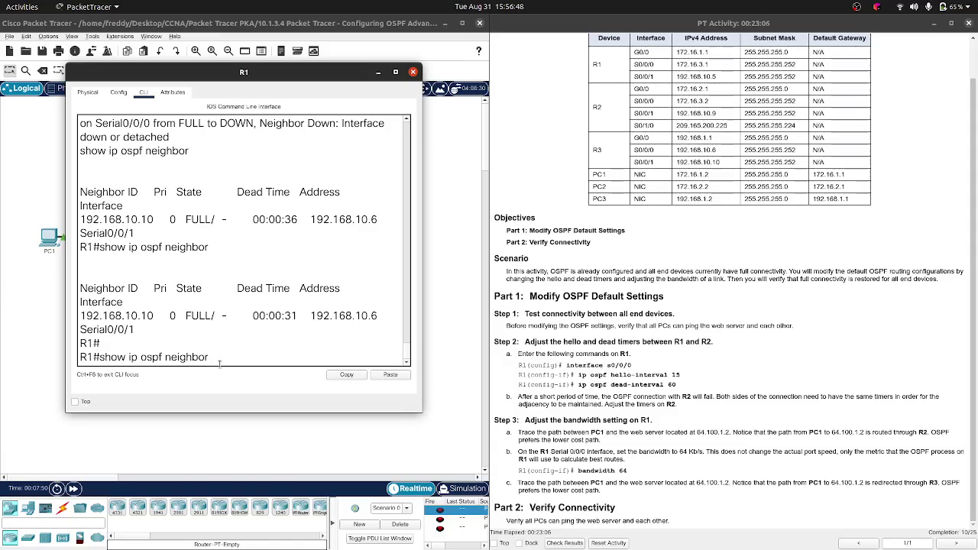
{"action": "key", "text": "Up"}
{"action": "key", "text": "Return"}
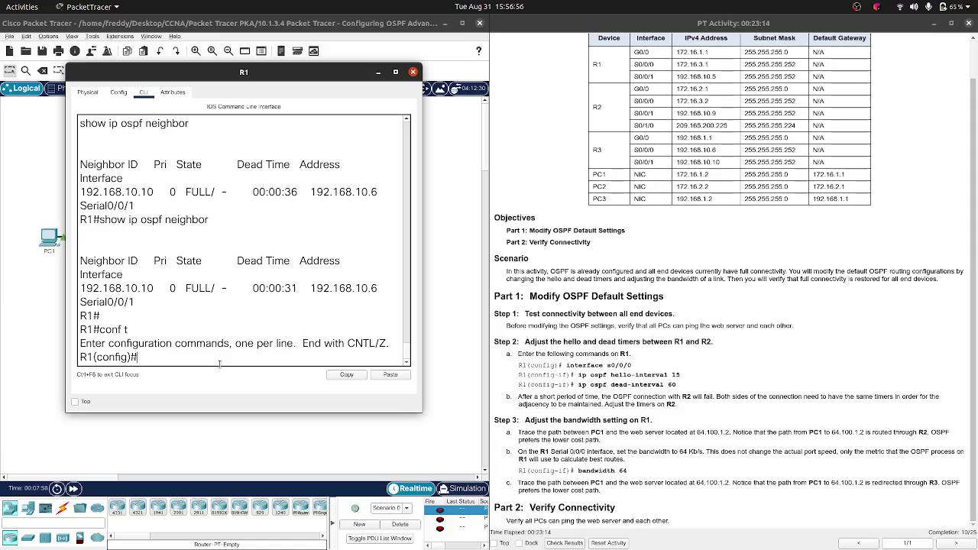
{"action": "type", "text": "int"}
{"action": "key", "text": "Return"}
{"action": "type", "text": "int s0"}
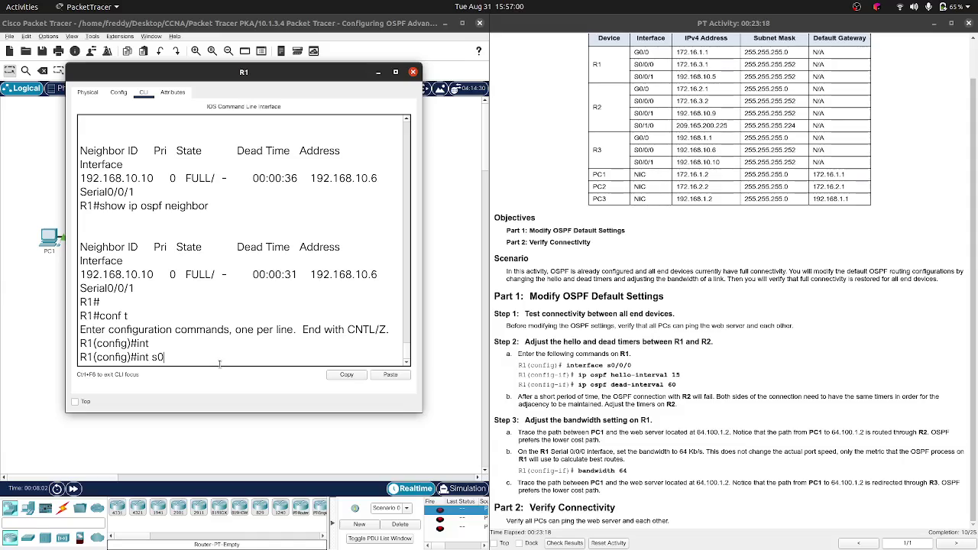
{"action": "type", "text": "/0/0"}
{"action": "key", "text": "Return"}
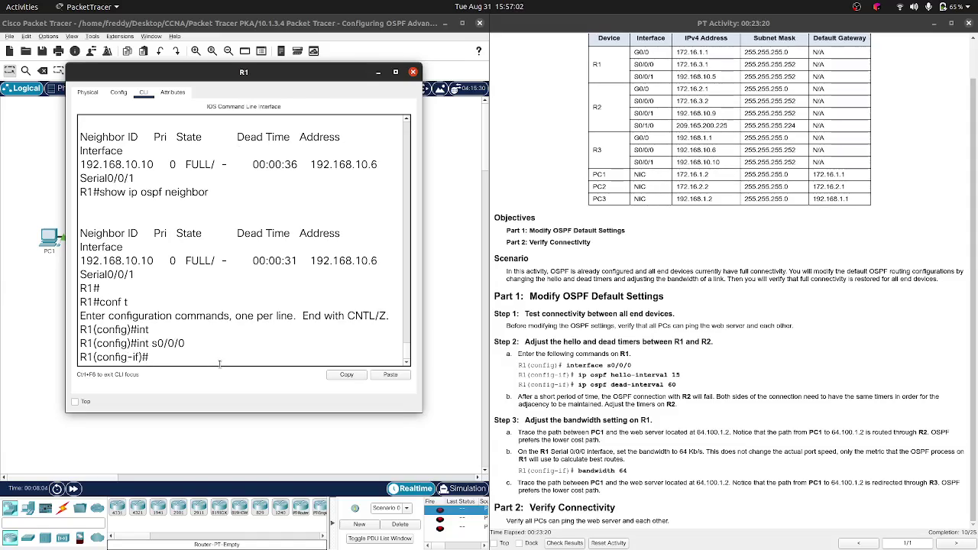
{"action": "type", "text": "ip ospf hello-interval 15"}
{"action": "key", "text": "BackSpace"}
{"action": "type", "text": "0"}
{"action": "key", "text": "Return"}
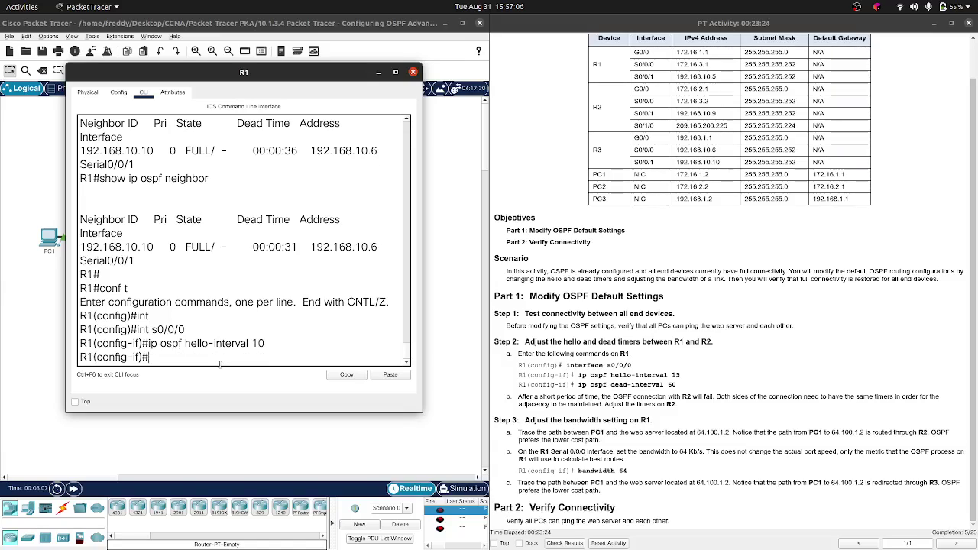
Step: Set the OSPF dead interval on R1's s0/0/0 interface to 40 and leave configuration mode
{"action": "key", "text": "Up"}
{"action": "key", "text": "Up"}
{"action": "key", "text": "Down"}
{"action": "key", "text": "Up"}
{"action": "key", "text": "Up"}
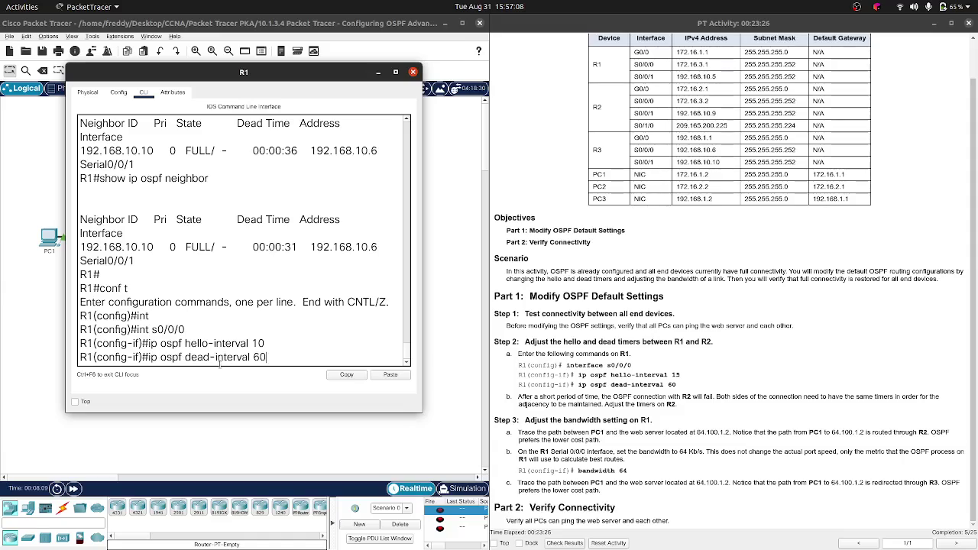
{"action": "type", "text": "40"}
{"action": "key", "text": "Return"}
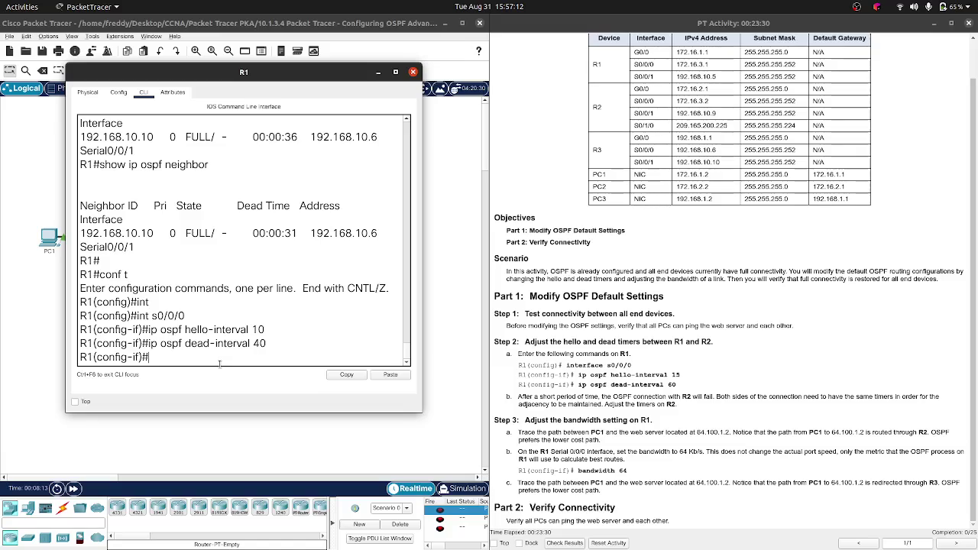
{"action": "key", "text": "ctrl+z"}
Step: List R1's OSPF neighbors repeatedly to check whether the adjacency with R2 over Serial0/0/0 returns
{"action": "key", "text": "Up"}
{"action": "key", "text": "Up"}
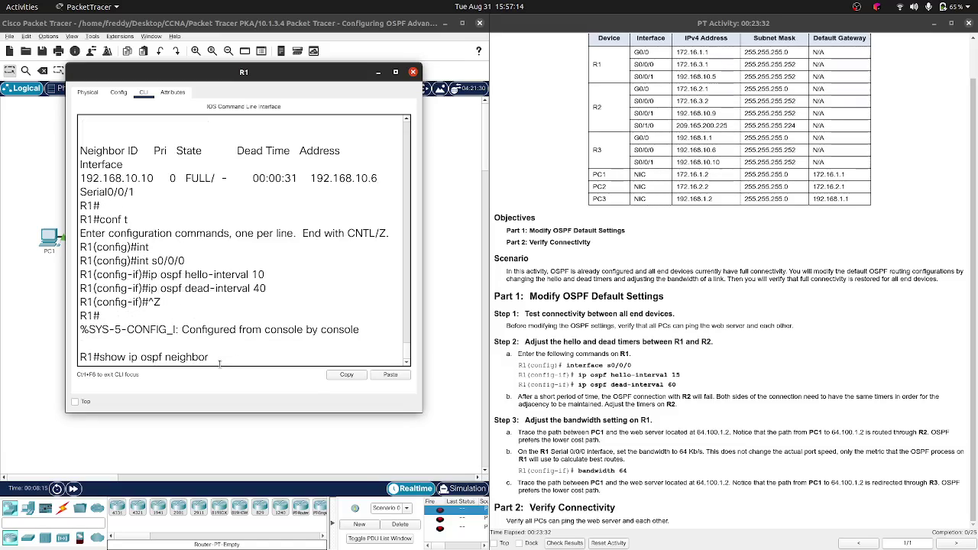
{"action": "key", "text": "Down"}
{"action": "key", "text": "Up"}
{"action": "key", "text": "Return"}
{"action": "key", "text": "Up"}
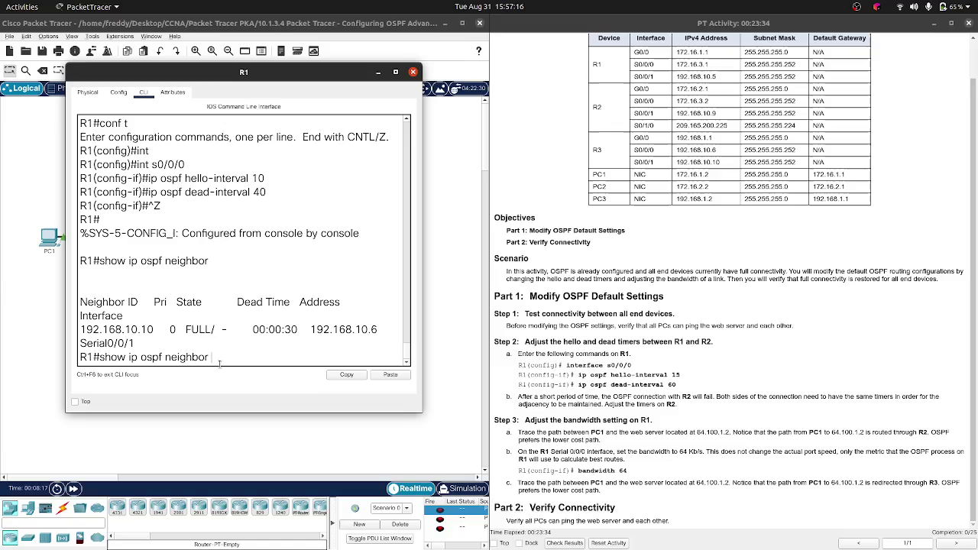
{"action": "key", "text": "Return"}
{"action": "key", "text": "Up"}
{"action": "key", "text": "Return"}
{"action": "key", "text": "Up"}
{"action": "key", "text": "Return"}
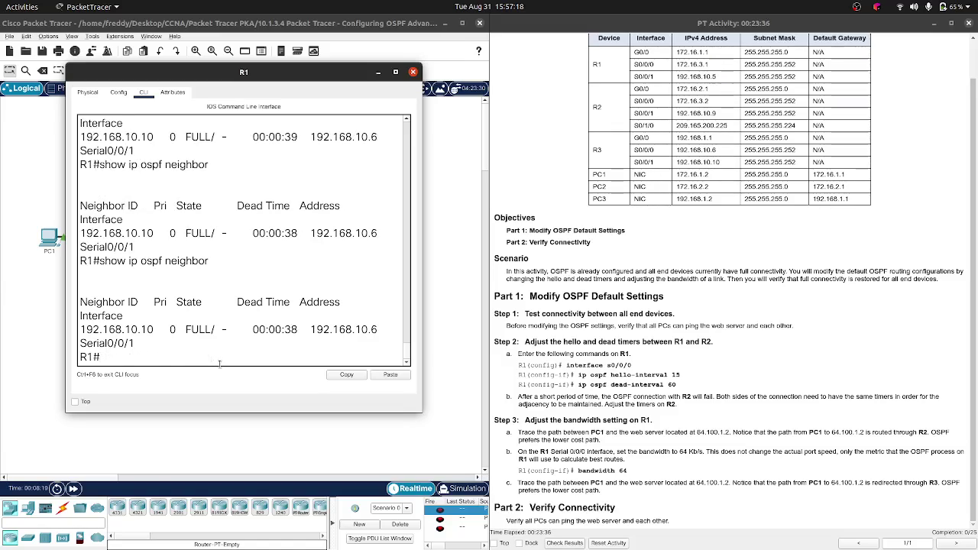
{"action": "key", "text": "Up"}
{"action": "key", "text": "Return"}
{"action": "key", "text": "Up"}
{"action": "key", "text": "Return"}
{"action": "key", "text": "Up"}
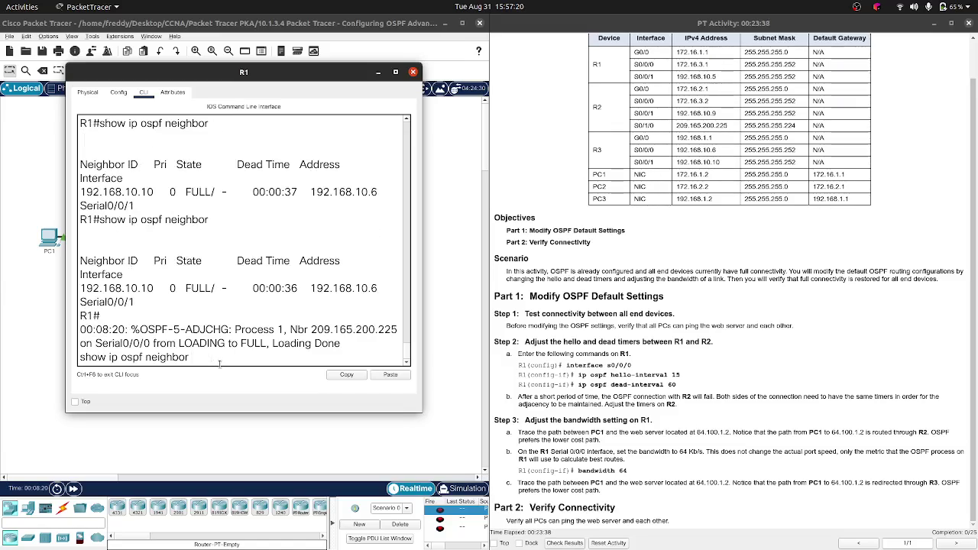
{"action": "key", "text": "Return"}
Step: Refresh R1's OSPF neighbor list several more times to watch both dead times and close the router window
{"action": "key", "text": "Up"}
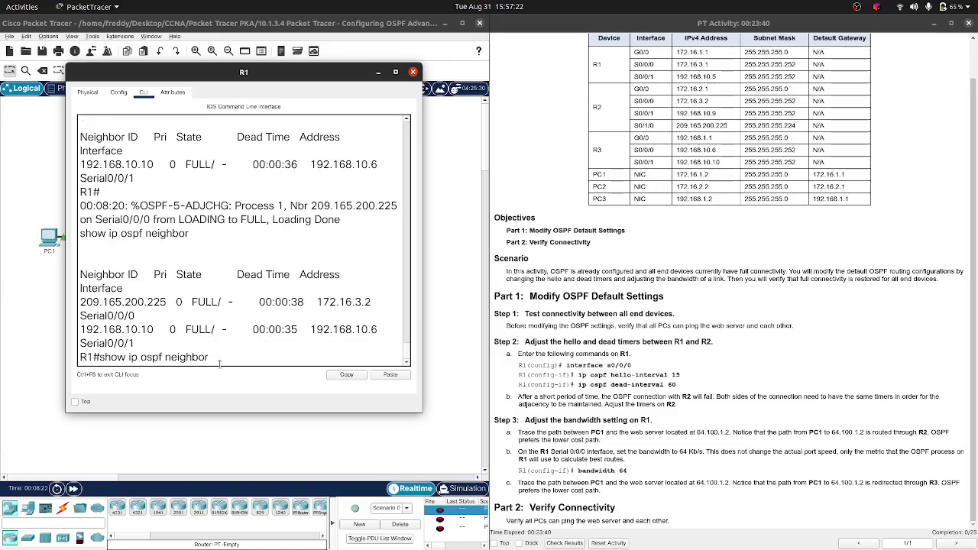
{"action": "key", "text": "Return"}
{"action": "key", "text": "Up"}
{"action": "key", "text": "Return"}
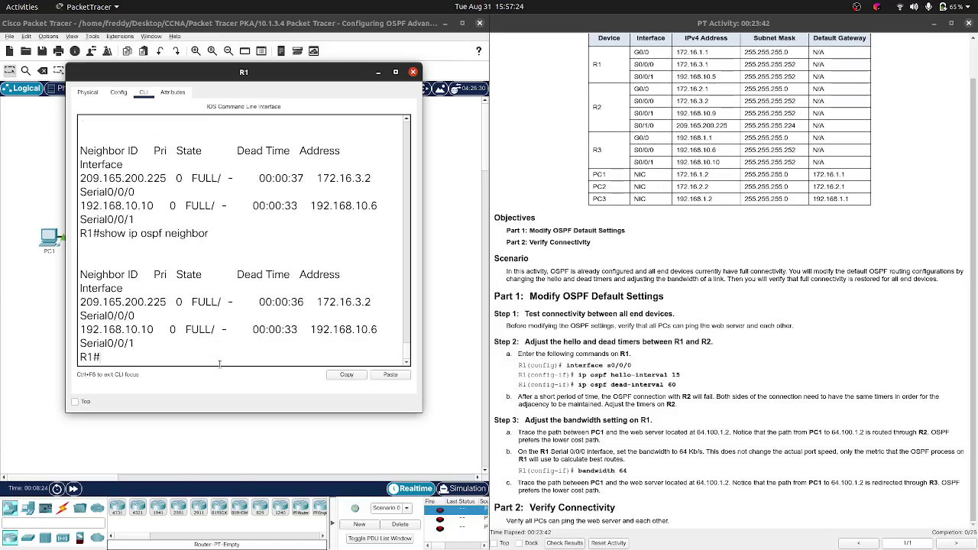
{"action": "key", "text": "Up"}
{"action": "key", "text": "Return"}
{"action": "key", "text": "Up"}
{"action": "key", "text": "Return"}
{"action": "key", "text": "Up"}
{"action": "key", "text": "Return"}
{"action": "key", "text": "Up"}
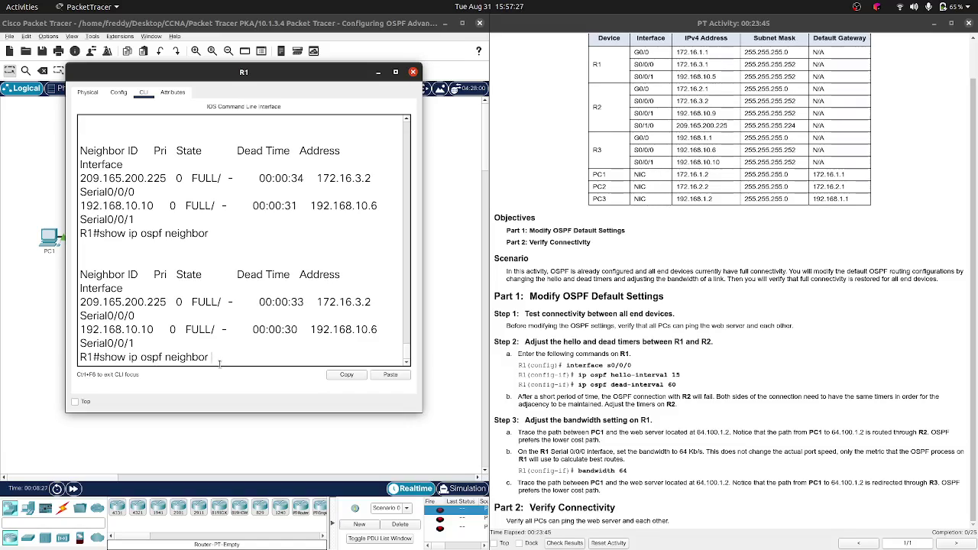
{"action": "left_click", "coordinate": [413, 72]}
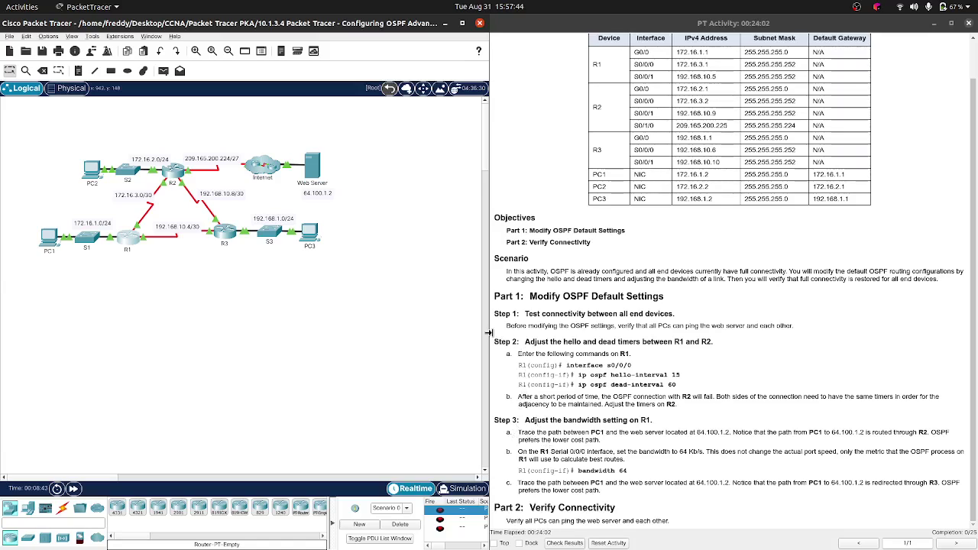
{"action": "left_click_drag", "start_coordinate": [487, 332], "coordinate": [491, 332]}
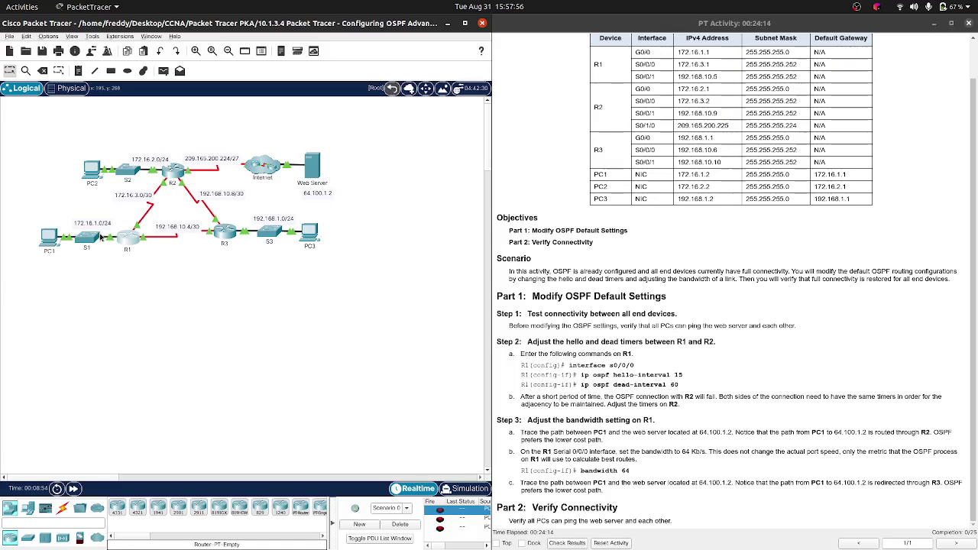
Step: Open PC1's command prompt beside the instructions and trace the route to the web server at 64.100.1.2
{"action": "left_click", "coordinate": [46, 241]}
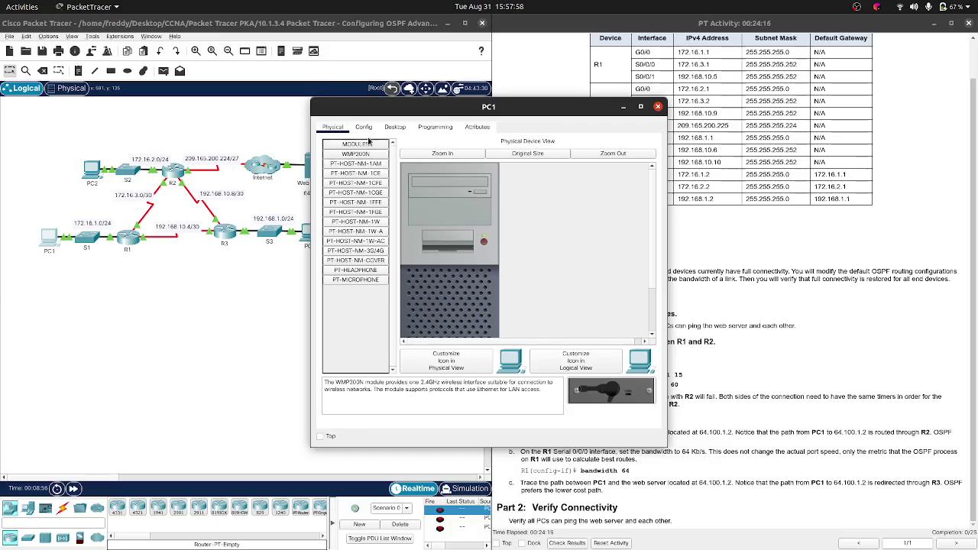
{"action": "left_click", "coordinate": [395, 127]}
{"action": "left_click", "coordinate": [555, 168]}
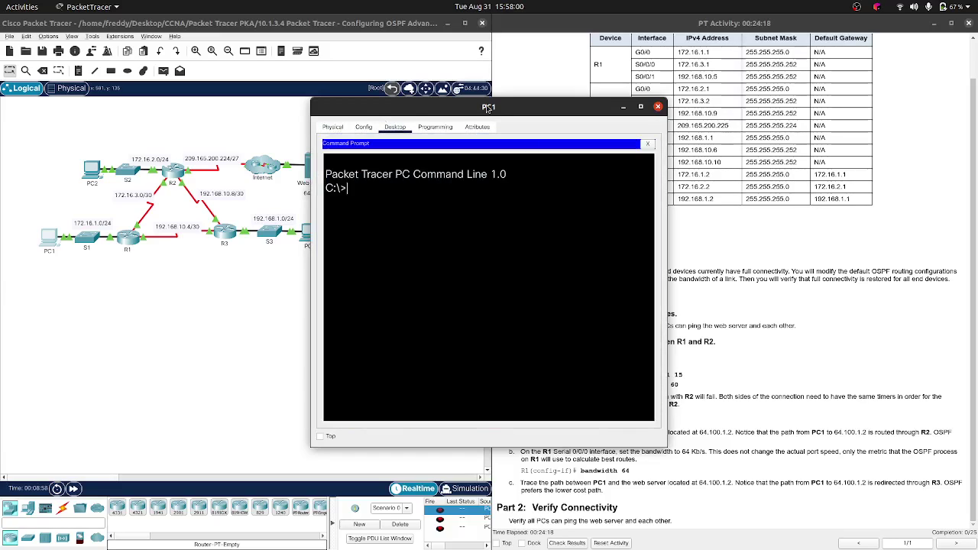
{"action": "left_click_drag", "start_coordinate": [473, 109], "coordinate": [247, 116]}
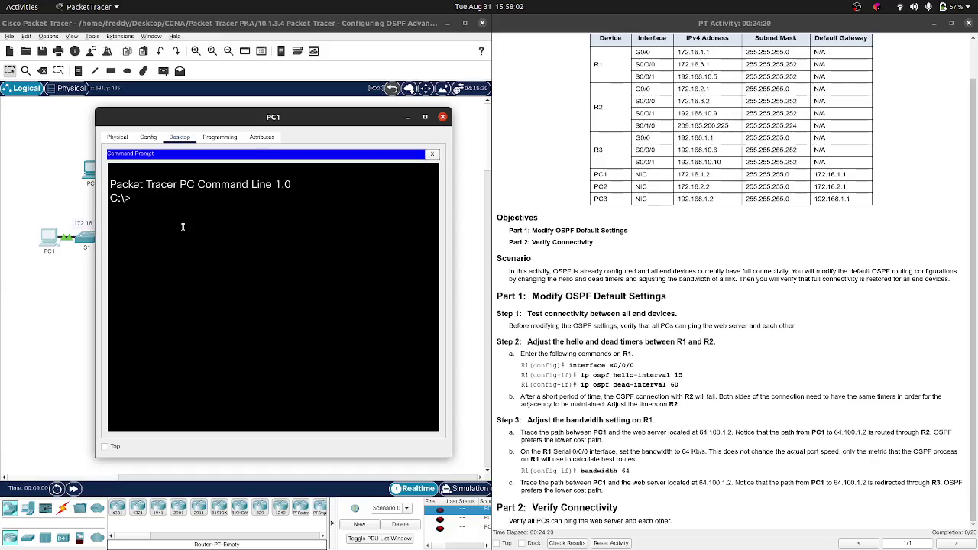
{"action": "type", "text": "tracert"}
{"action": "type", "text": "64."}
{"action": "type", "text": "10"}
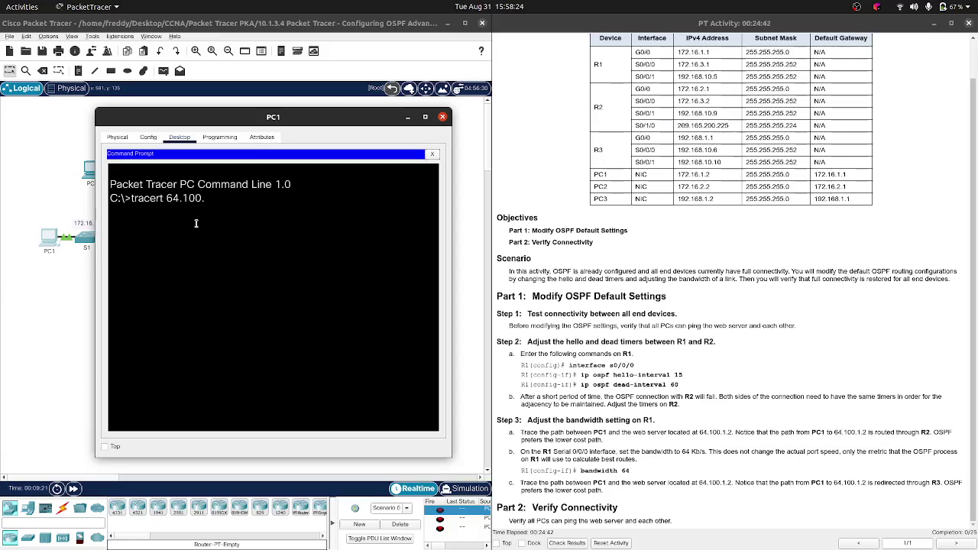
{"action": "type", "text": "0.1.2"}
{"action": "key", "text": "Return"}
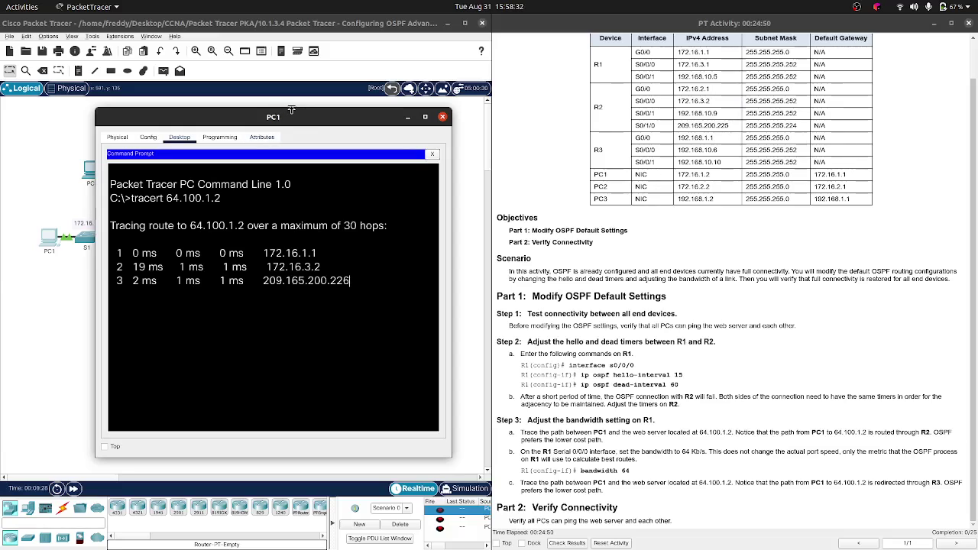
Step: Move PC1's window aside to compare the traced hops with the topology and close it
{"action": "left_click_drag", "start_coordinate": [289, 120], "coordinate": [463, 113]}
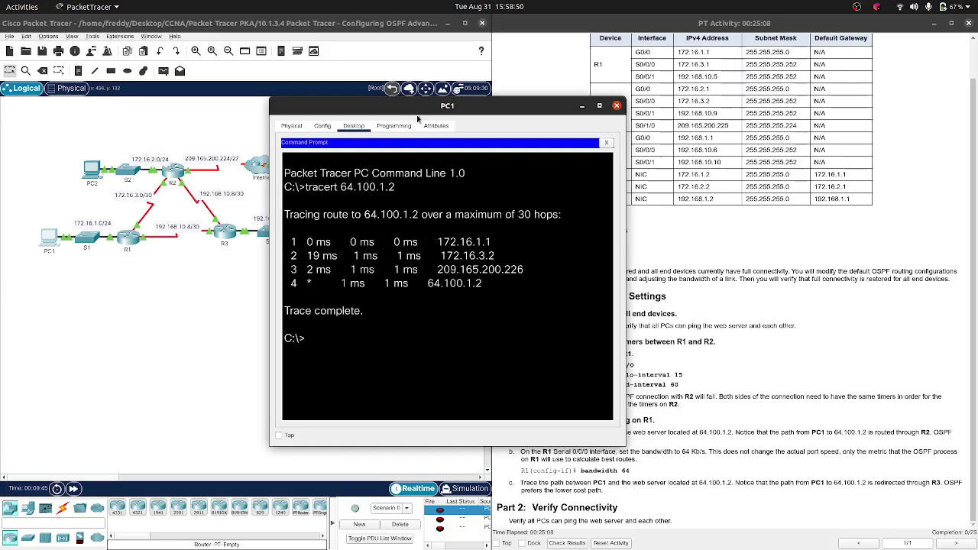
{"action": "left_click_drag", "start_coordinate": [436, 105], "coordinate": [404, 78]}
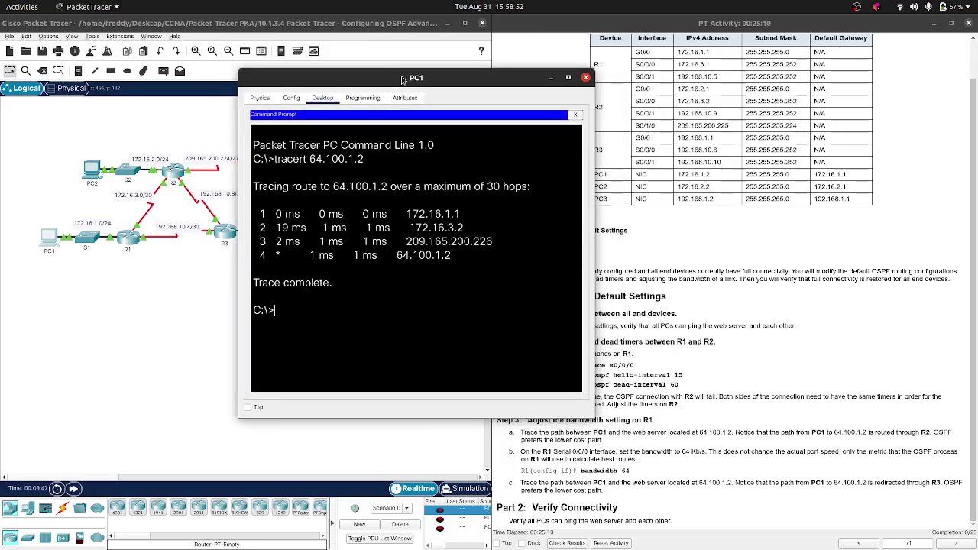
{"action": "left_click", "coordinate": [586, 79]}
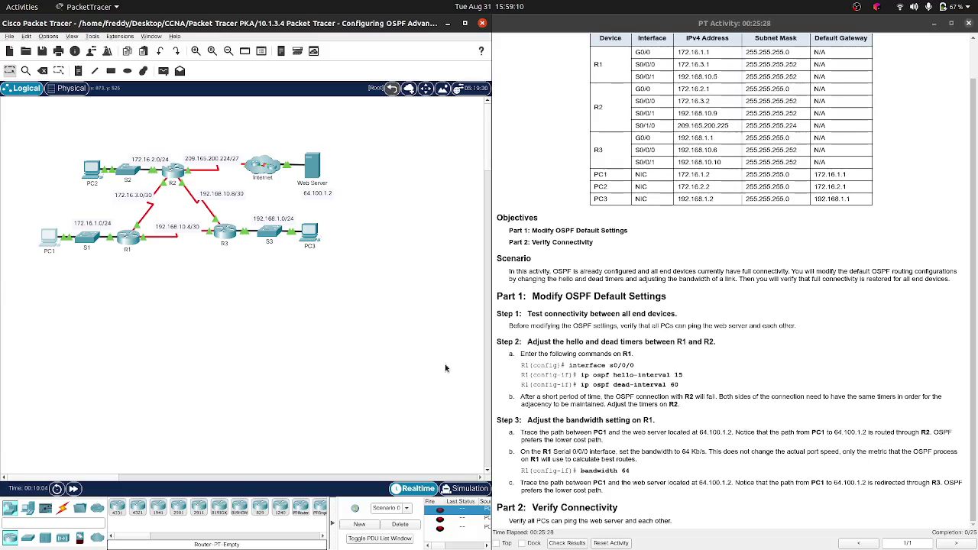
Step: Highlight the bandwidth 64 instruction, reopen R1's console and run show ip ospf int
{"action": "left_click_drag", "start_coordinate": [640, 474], "coordinate": [569, 471]}
{"action": "left_click", "coordinate": [132, 240]}
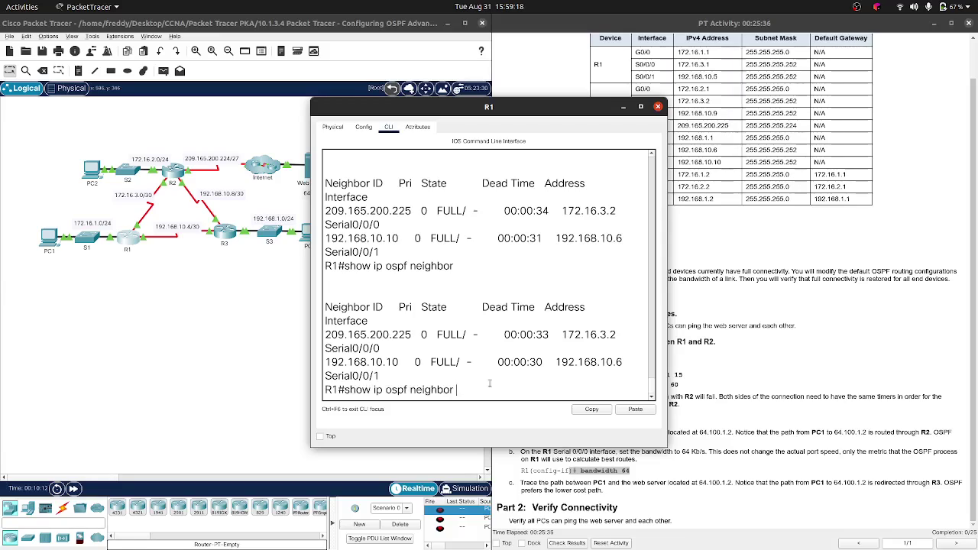
{"action": "key", "text": "BackSpace"}
{"action": "key", "text": "BackSpace"}
{"action": "key", "text": "BackSpace"}
{"action": "key", "text": "BackSpace"}
{"action": "key", "text": "BackSpace"}
{"action": "key", "text": "BackSpace"}
{"action": "key", "text": "BackSpace"}
{"action": "key", "text": "BackSpace"}
{"action": "type", "text": "int"}
{"action": "key", "text": "Return"}
{"action": "key", "text": "space"}
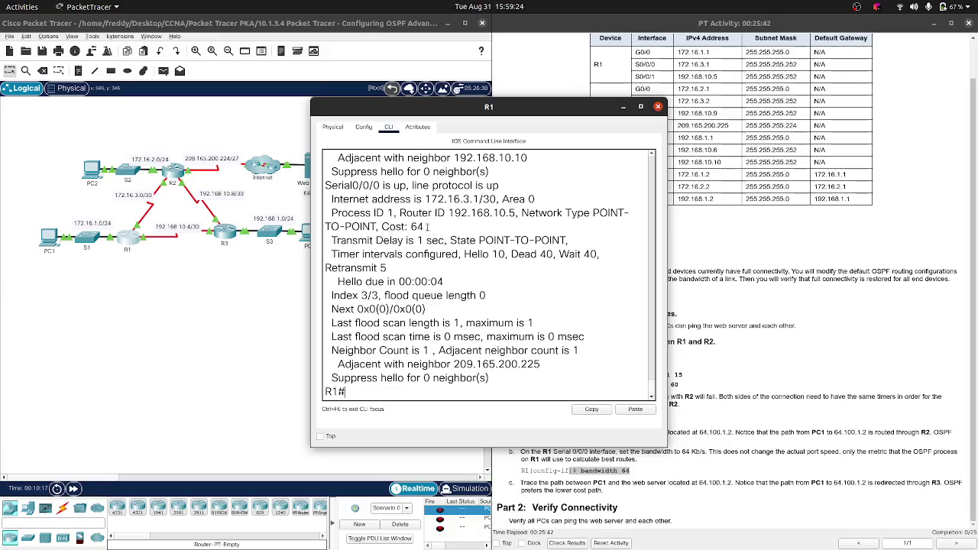
Step: Highlight the Serial0/0/0 cost in R1's OSPF interface output and compare it with the Serial0/0/1 entry
{"action": "left_click_drag", "start_coordinate": [431, 227], "coordinate": [412, 228]}
{"action": "scroll", "coordinate": [417, 237], "scroll_direction": "up", "scroll_amount": 3}
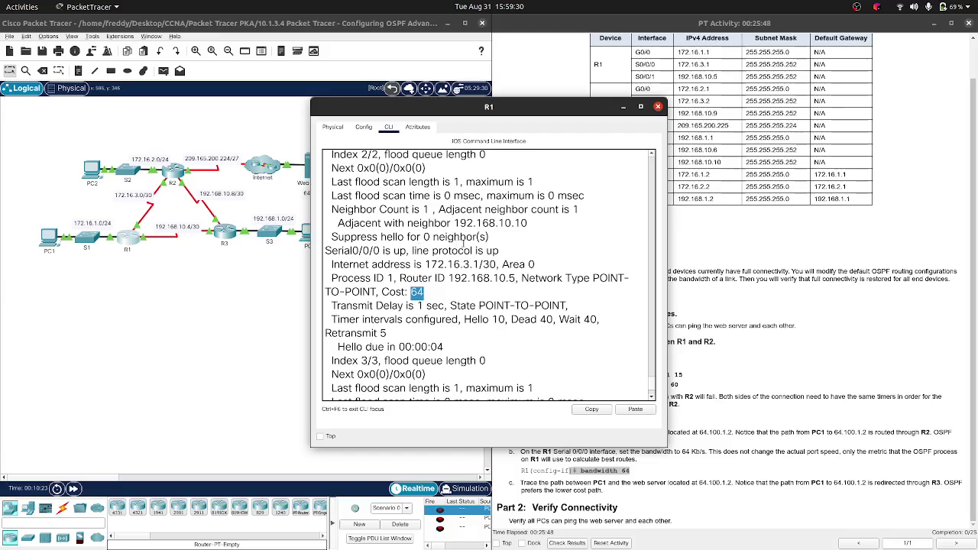
{"action": "scroll", "coordinate": [463, 243], "scroll_direction": "up", "scroll_amount": 2}
{"action": "scroll", "coordinate": [463, 243], "scroll_direction": "down", "scroll_amount": 6}
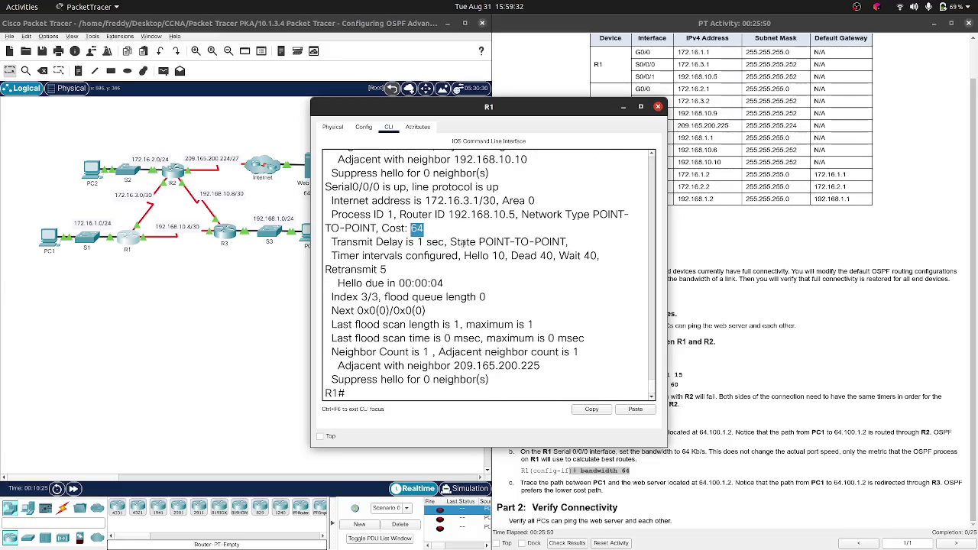
{"action": "scroll", "coordinate": [463, 243], "scroll_direction": "up", "scroll_amount": 5}
{"action": "scroll", "coordinate": [464, 238], "scroll_direction": "down", "scroll_amount": 6}
{"action": "scroll", "coordinate": [464, 241], "scroll_direction": "up", "scroll_amount": 5}
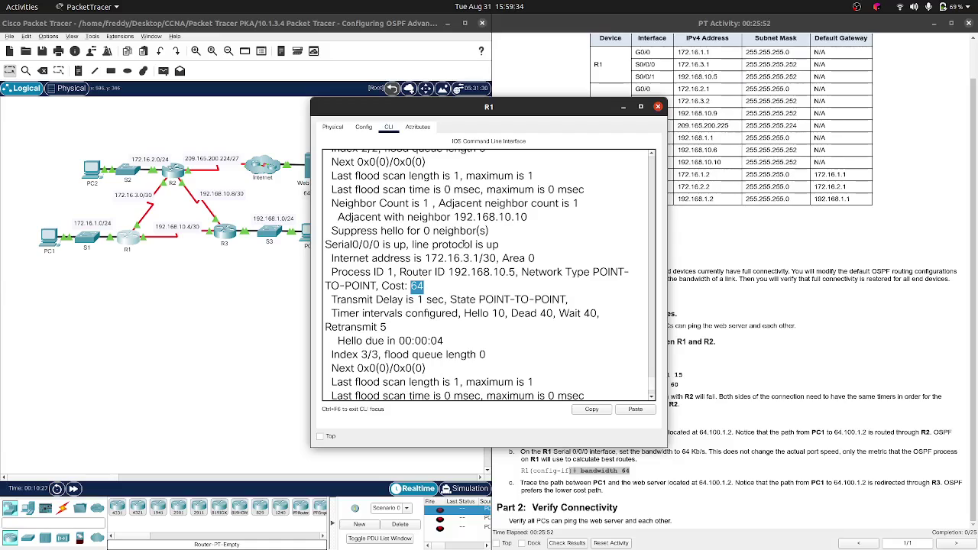
{"action": "scroll", "coordinate": [463, 243], "scroll_direction": "up", "scroll_amount": 3}
{"action": "scroll", "coordinate": [462, 244], "scroll_direction": "up", "scroll_amount": 2}
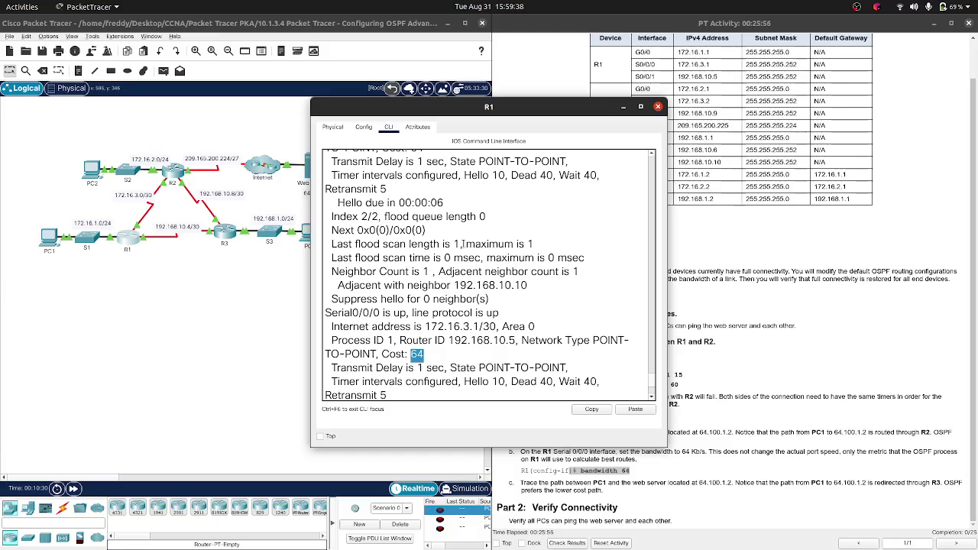
{"action": "scroll", "coordinate": [462, 244], "scroll_direction": "down", "scroll_amount": 5}
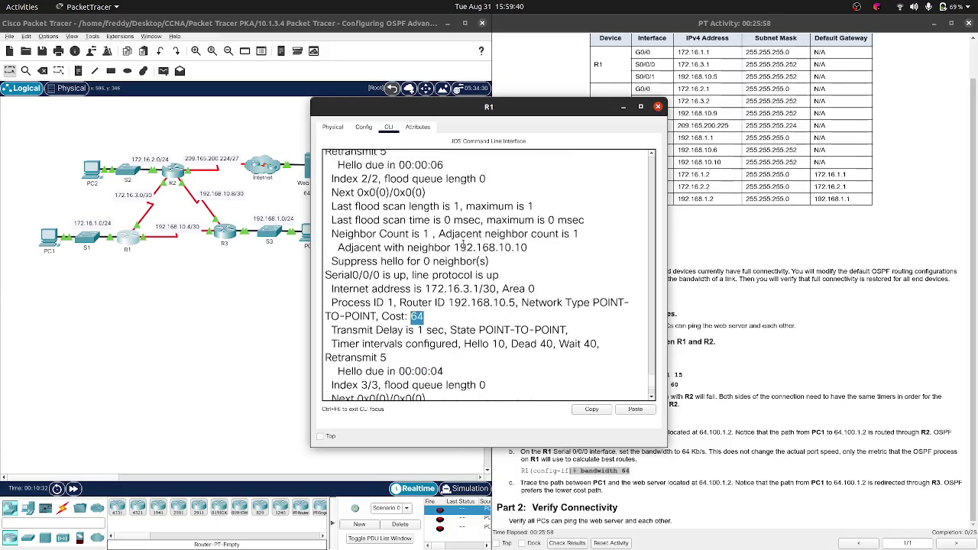
Step: Examine the OSPF costs listed for R1's Serial0/0/1 and GigabitEthernet0/0 interfaces and return to the Serial0/0/0 entry
{"action": "scroll", "coordinate": [464, 243], "scroll_direction": "up", "scroll_amount": 8}
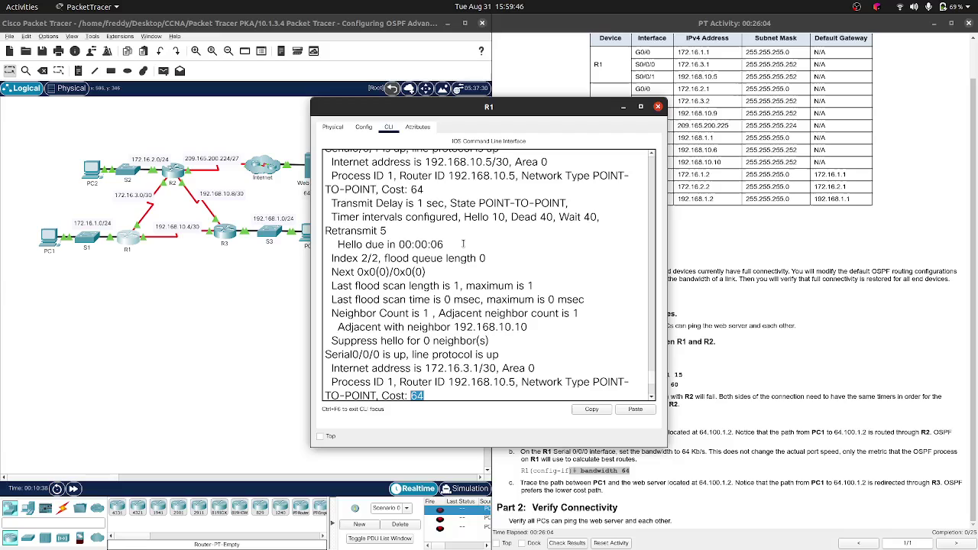
{"action": "scroll", "coordinate": [463, 244], "scroll_direction": "down", "scroll_amount": 3}
{"action": "scroll", "coordinate": [464, 243], "scroll_direction": "up", "scroll_amount": 12}
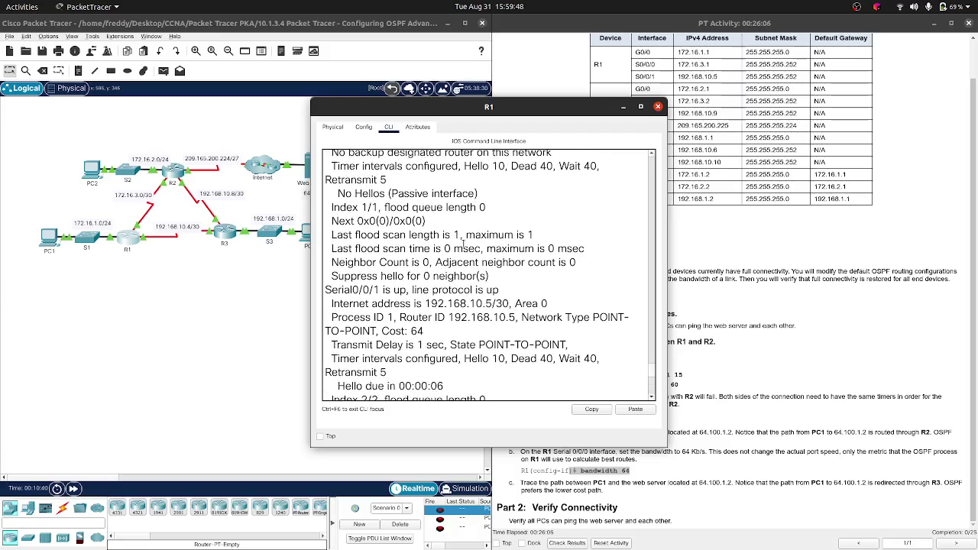
{"action": "scroll", "coordinate": [463, 243], "scroll_direction": "down", "scroll_amount": 8}
{"action": "scroll", "coordinate": [463, 244], "scroll_direction": "down", "scroll_amount": 9}
{"action": "scroll", "coordinate": [464, 244], "scroll_direction": "up", "scroll_amount": 12}
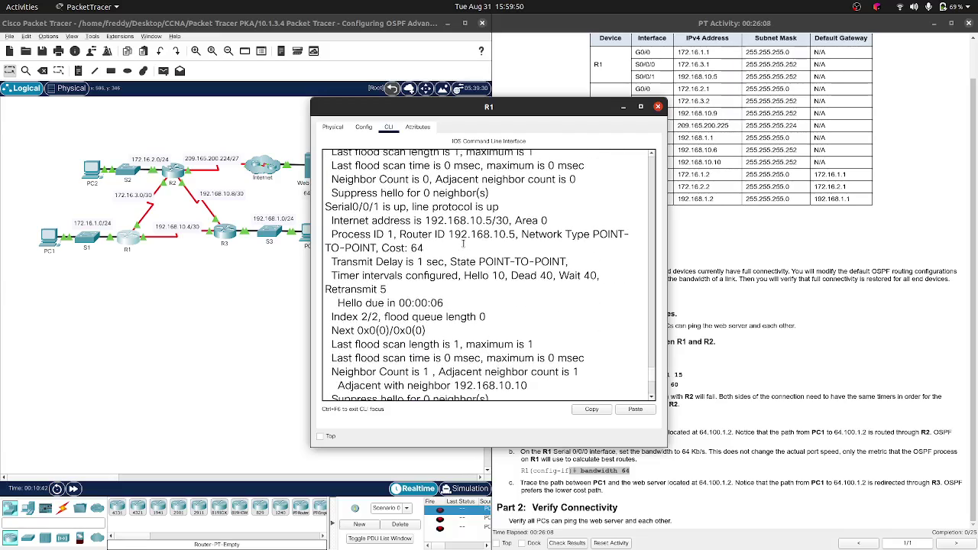
{"action": "scroll", "coordinate": [463, 244], "scroll_direction": "down", "scroll_amount": 4}
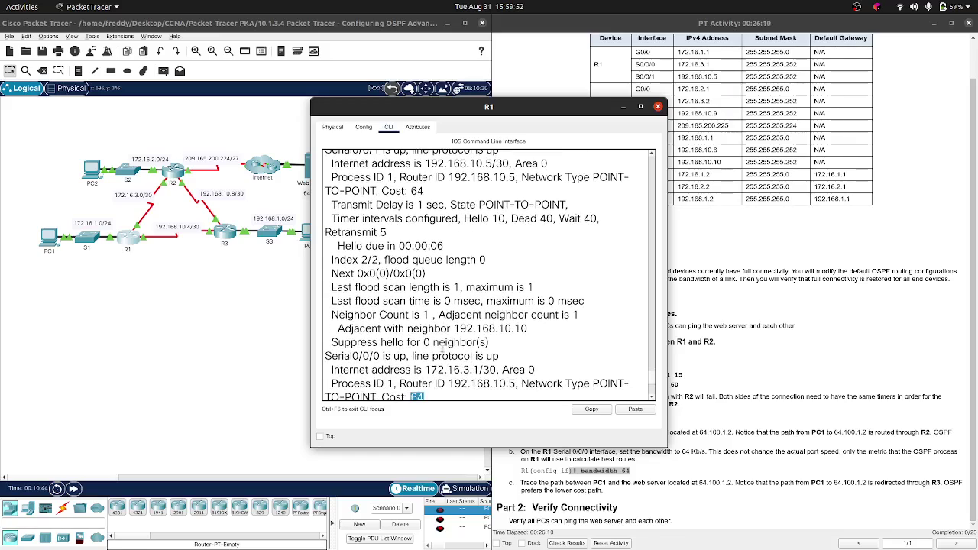
{"action": "scroll", "coordinate": [452, 344], "scroll_direction": "up", "scroll_amount": 6}
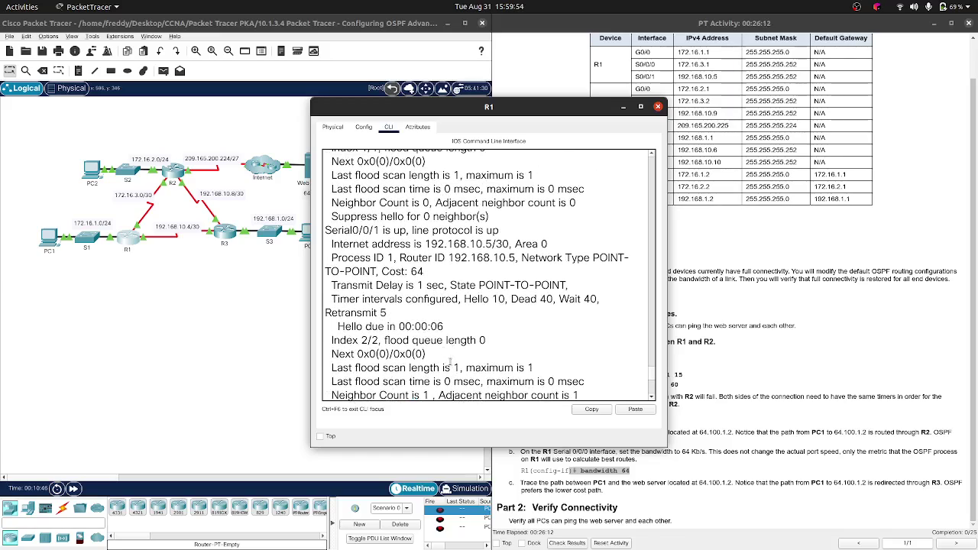
{"action": "scroll", "coordinate": [452, 344], "scroll_direction": "up", "scroll_amount": 12}
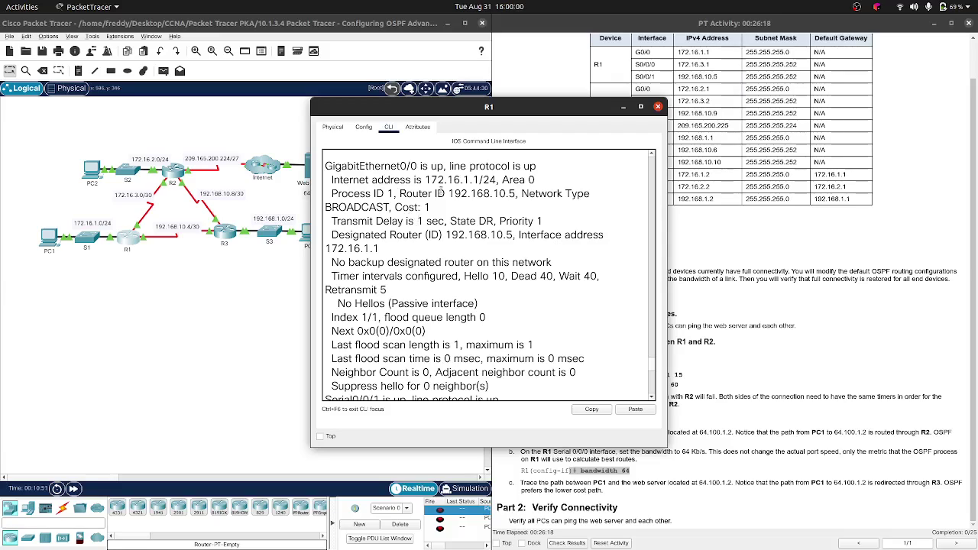
{"action": "scroll", "coordinate": [428, 230], "scroll_direction": "down", "scroll_amount": 20}
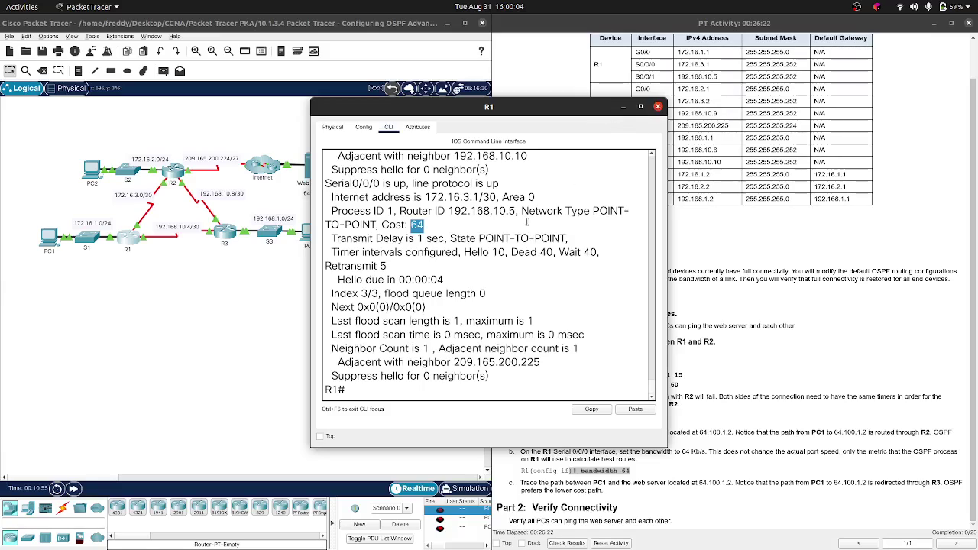
Step: Enter global configuration mode on R1 and open interface s0/0/0 for configuration
{"action": "left_click", "coordinate": [437, 386]}
{"action": "type", "text": "conf t"}
{"action": "key", "text": "Return"}
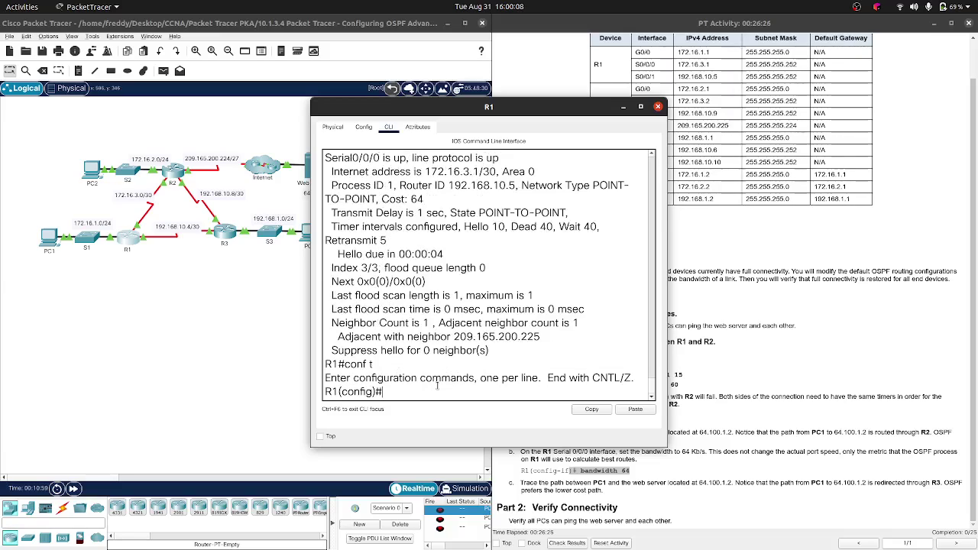
{"action": "type", "text": "int s0/0/0"}
{"action": "key", "text": "Return"}
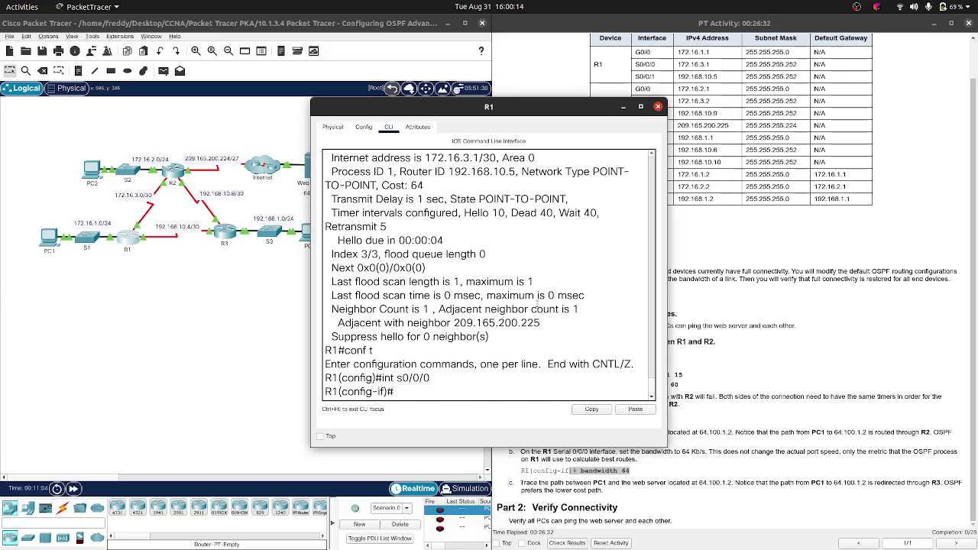
Step: Move R1's console clear of the instructions and review the Serial0/0/1 cost in the earlier OSPF output
{"action": "left_click_drag", "start_coordinate": [578, 108], "coordinate": [337, 97]}
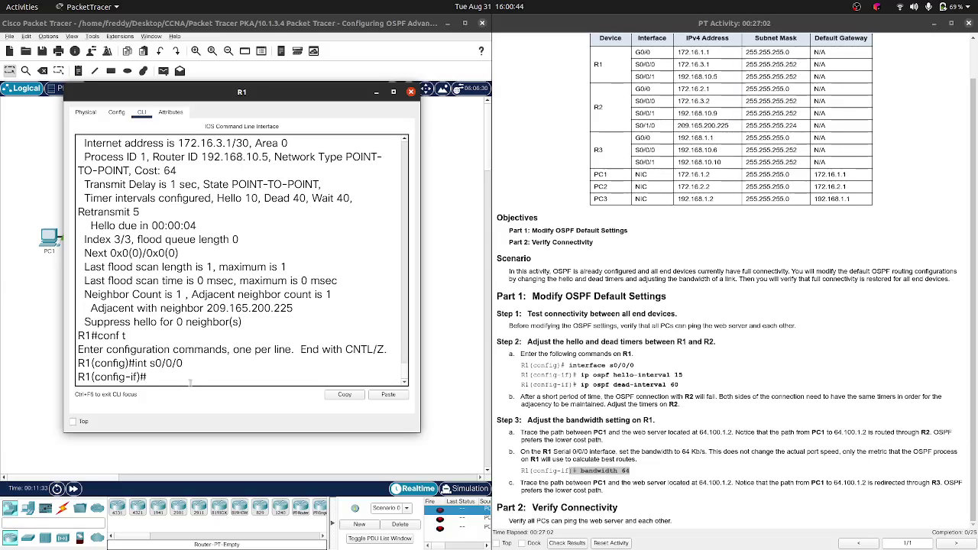
{"action": "scroll", "coordinate": [191, 366], "scroll_direction": "up", "scroll_amount": 3}
{"action": "scroll", "coordinate": [221, 261], "scroll_direction": "up", "scroll_amount": 5}
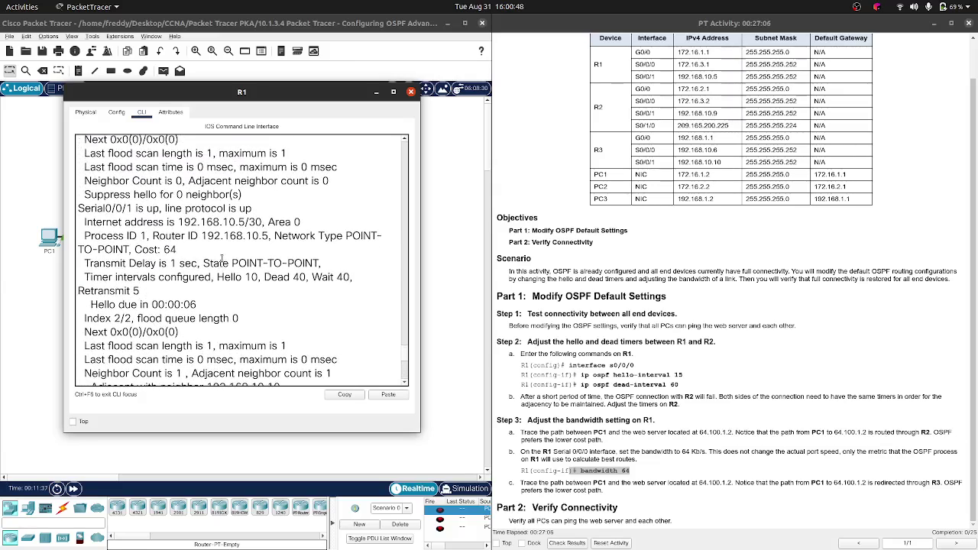
Step: Review the GigabitEthernet0/0 and Serial0/0/1 entries in R1's OSPF interface output and highlight the cost of each interface
{"action": "scroll", "coordinate": [222, 261], "scroll_direction": "up", "scroll_amount": 4}
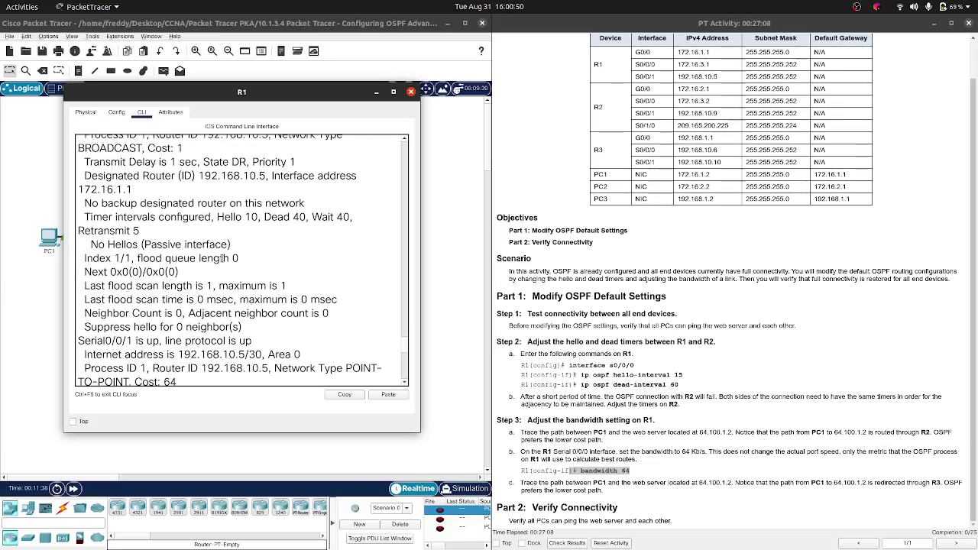
{"action": "scroll", "coordinate": [221, 261], "scroll_direction": "up", "scroll_amount": 2}
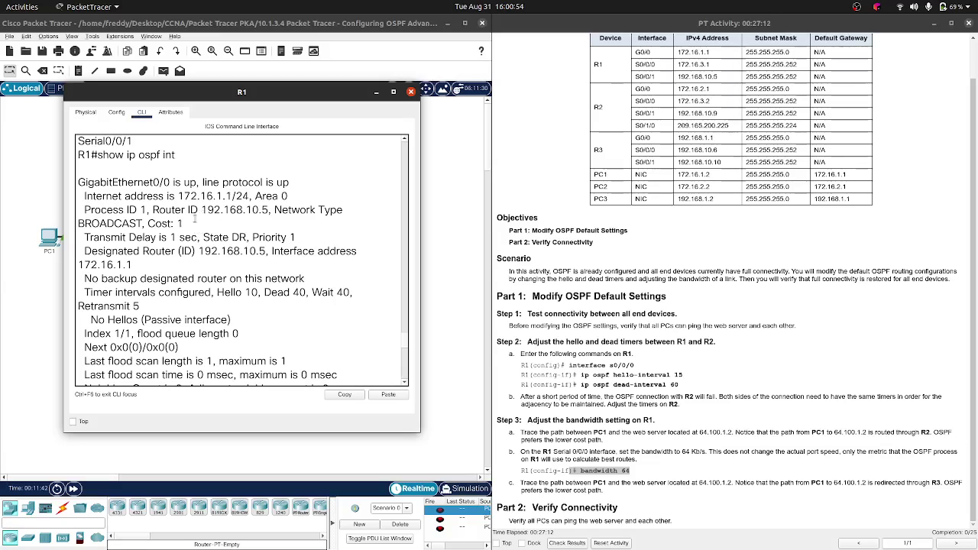
{"action": "scroll", "coordinate": [173, 330], "scroll_direction": "down", "scroll_amount": 3}
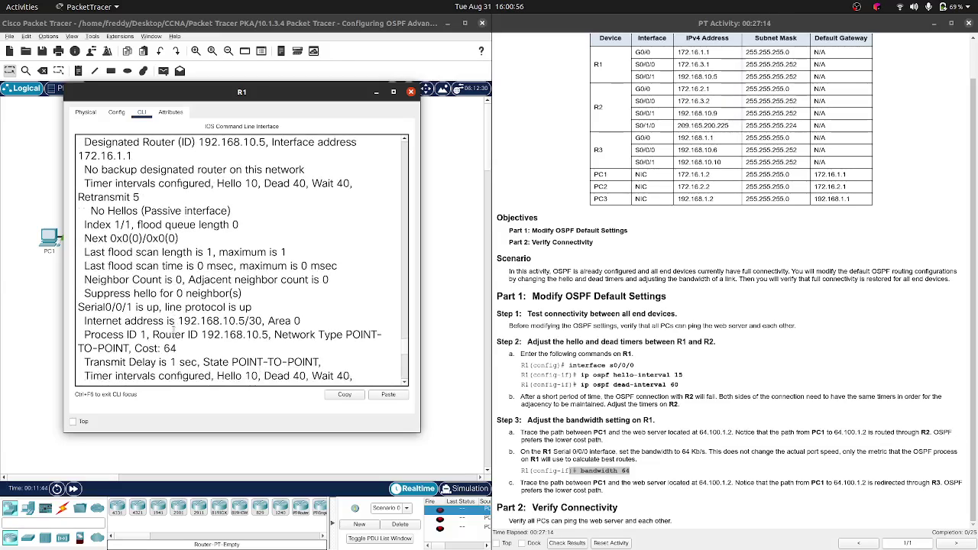
{"action": "scroll", "coordinate": [172, 330], "scroll_direction": "up", "scroll_amount": 2}
{"action": "scroll", "coordinate": [173, 328], "scroll_direction": "up", "scroll_amount": 1}
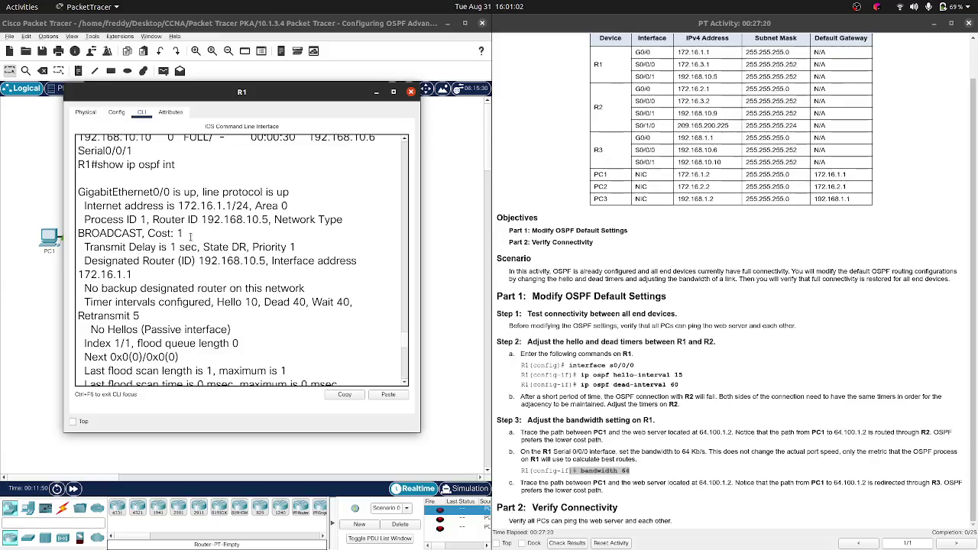
{"action": "double_click", "coordinate": [180, 233]}
{"action": "left_click", "coordinate": [200, 234]}
{"action": "double_click", "coordinate": [180, 235]}
{"action": "left_click", "coordinate": [185, 236]}
{"action": "double_click", "coordinate": [180, 235]}
{"action": "scroll", "coordinate": [230, 278], "scroll_direction": "down", "scroll_amount": 6}
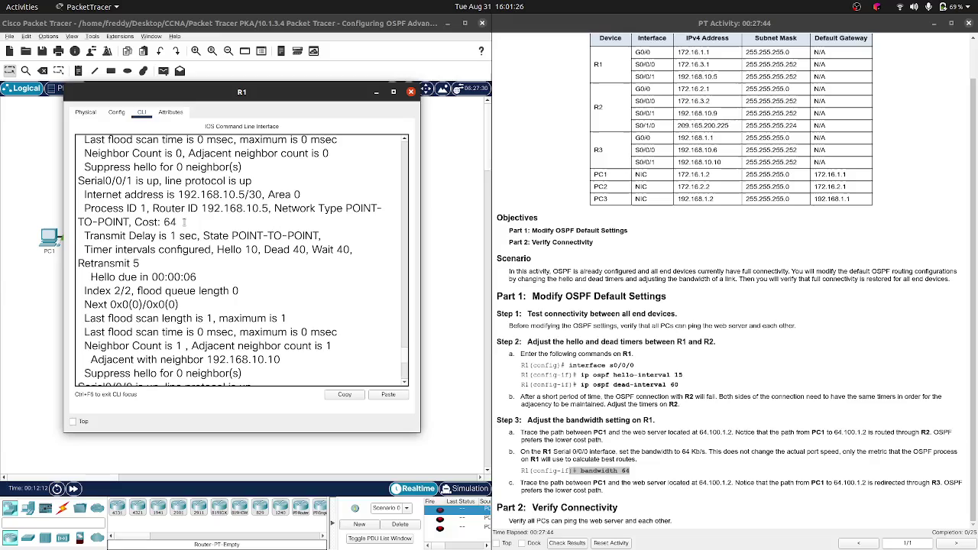
{"action": "double_click", "coordinate": [183, 222]}
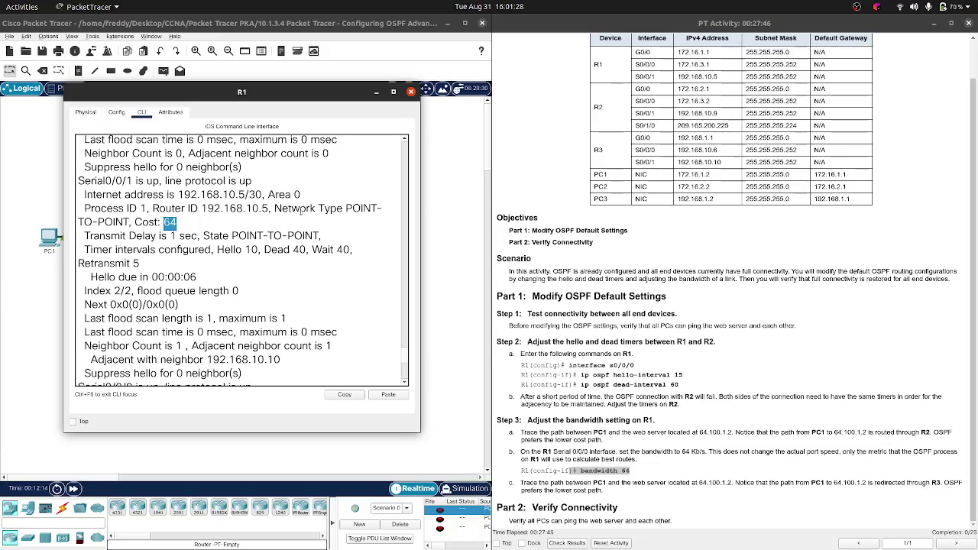
Step: Set the bandwidth of R1's s0/0/0 interface to 64 and return to privileged EXEC mode
{"action": "scroll", "coordinate": [285, 264], "scroll_direction": "down", "scroll_amount": 7}
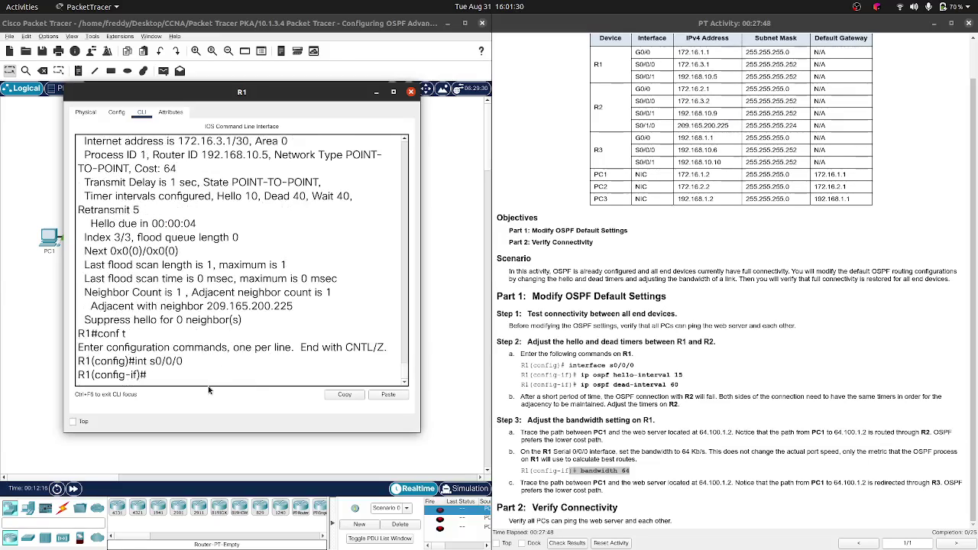
{"action": "type", "text": "ban"}
{"action": "key", "text": "Tab"}
{"action": "type", "text": "6"}
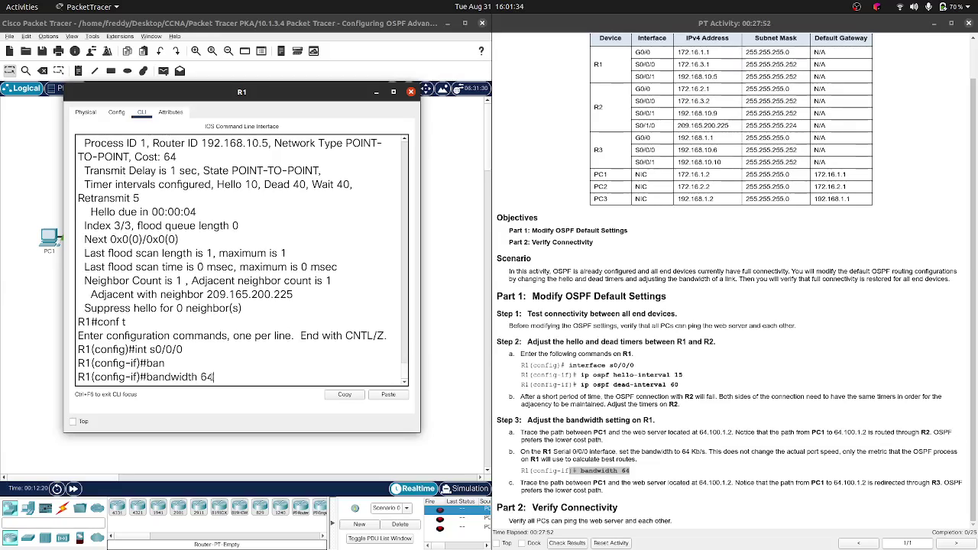
{"action": "type", "text": "4"}
{"action": "key", "text": "Return"}
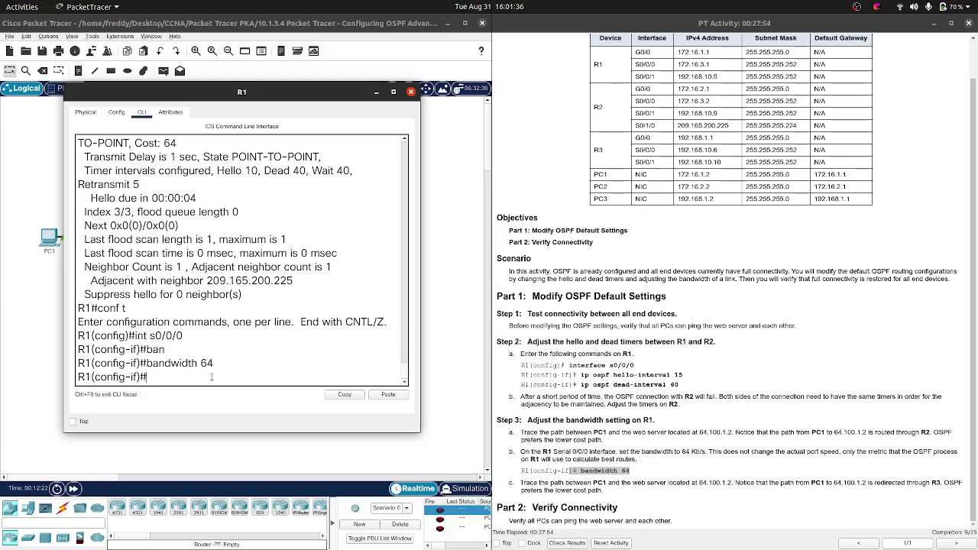
{"action": "key", "text": "ctrl+z"}
Step: Run show ip ospf int on R1 and highlight the Serial0/0/0 cost in the new output
{"action": "type", "text": "sh ip ospf int"}
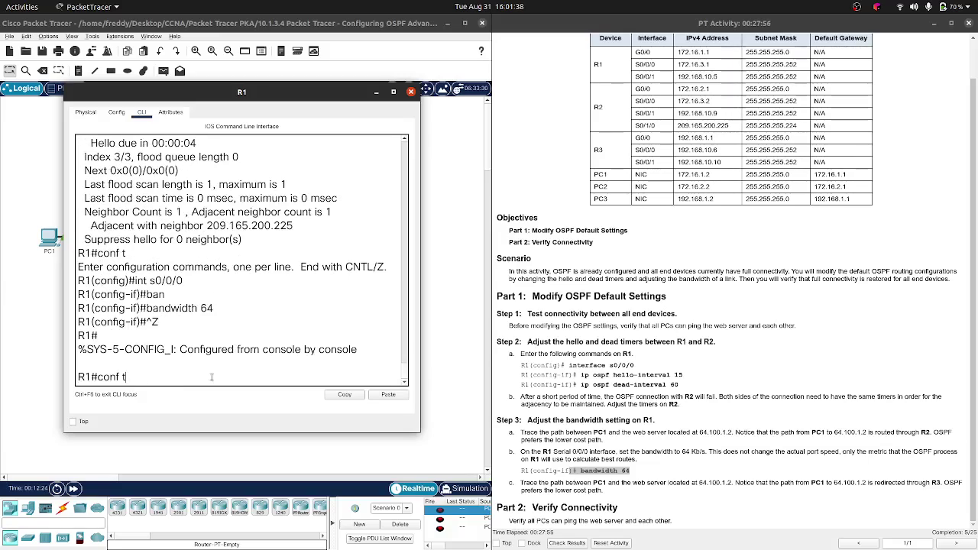
{"action": "key", "text": "Return"}
{"action": "key", "text": "space"}
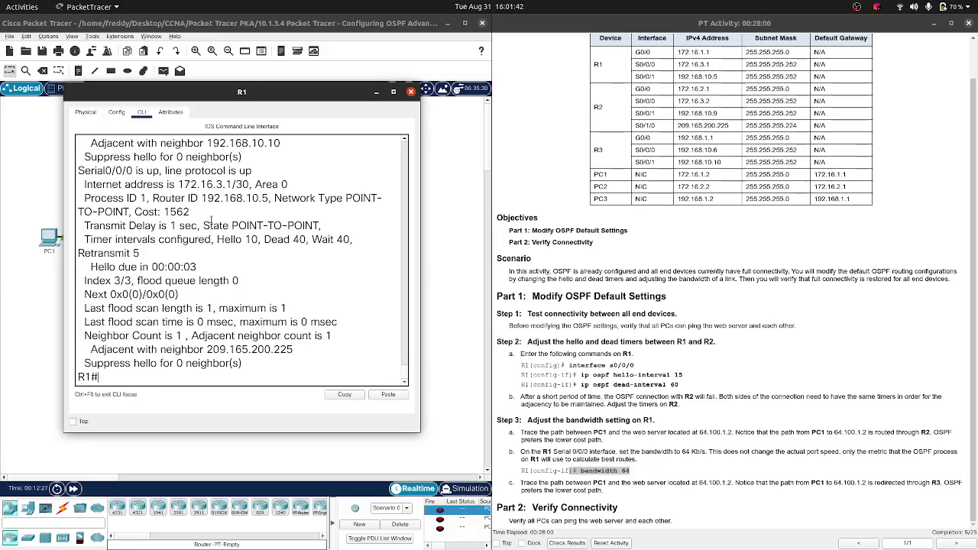
{"action": "left_click_drag", "start_coordinate": [189, 212], "coordinate": [164, 212]}
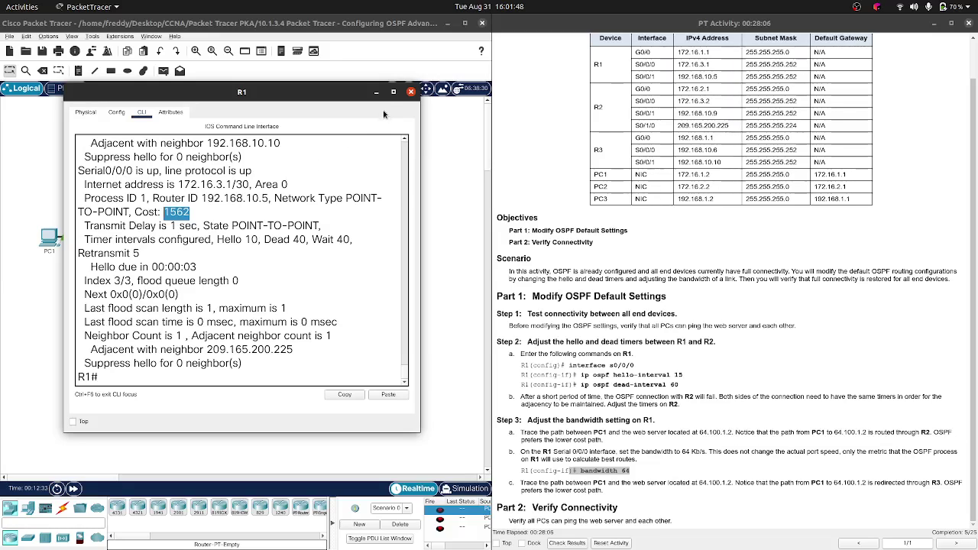
Step: Move R1's console off the topology, compare the Serial0/0/1 cost with the Serial0/0/0 cost, and close the console
{"action": "left_click_drag", "start_coordinate": [342, 93], "coordinate": [745, 98]}
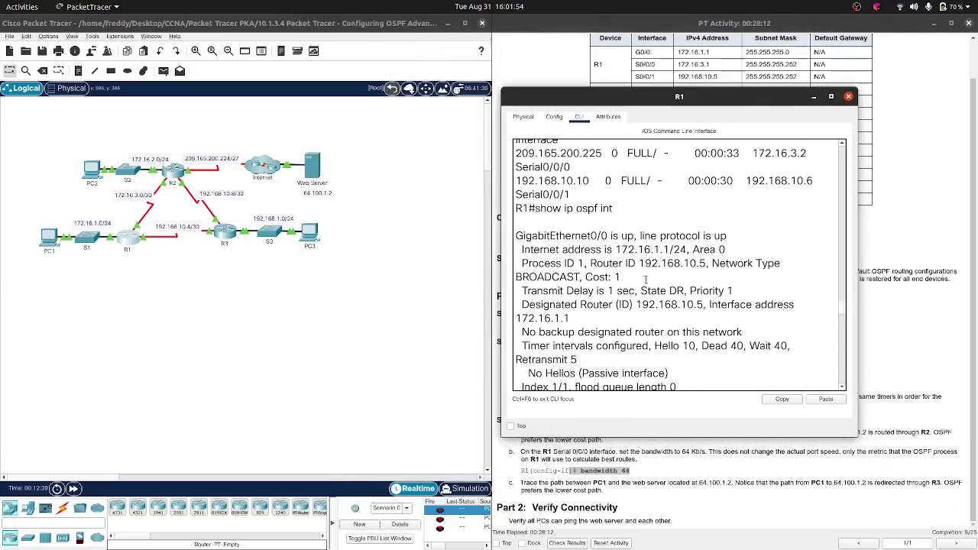
{"action": "scroll", "coordinate": [646, 280], "scroll_direction": "down", "scroll_amount": 6}
{"action": "scroll", "coordinate": [653, 253], "scroll_direction": "down", "scroll_amount": 15}
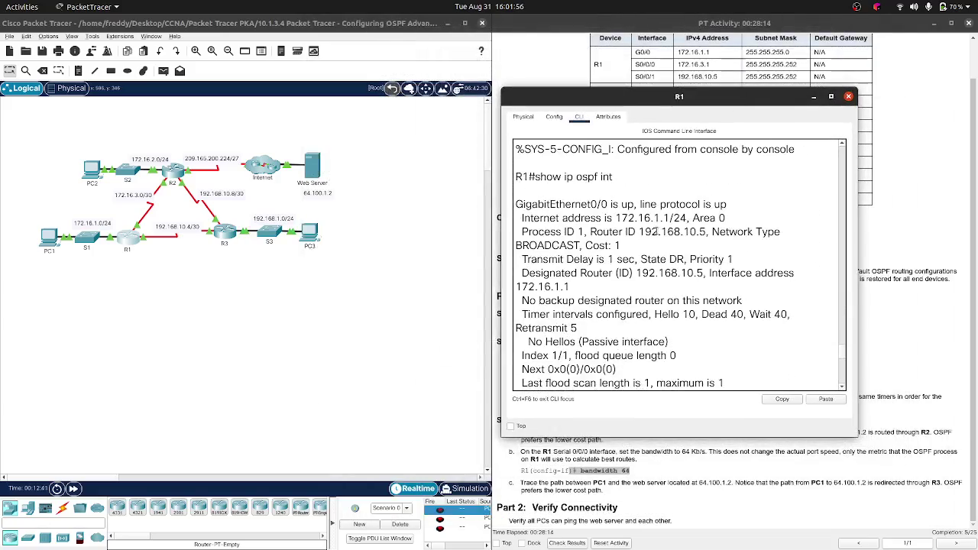
{"action": "scroll", "coordinate": [635, 205], "scroll_direction": "up", "scroll_amount": 3}
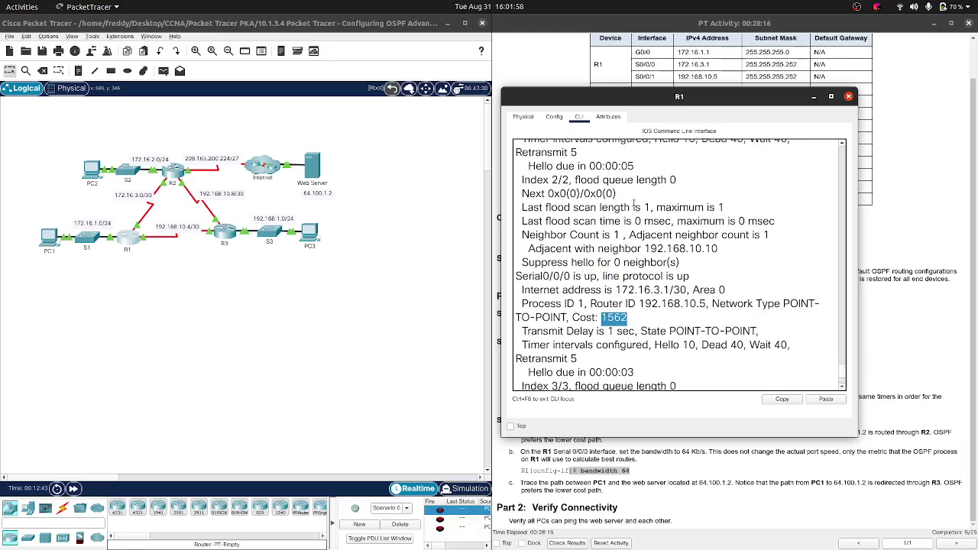
{"action": "scroll", "coordinate": [600, 263], "scroll_direction": "up", "scroll_amount": 2}
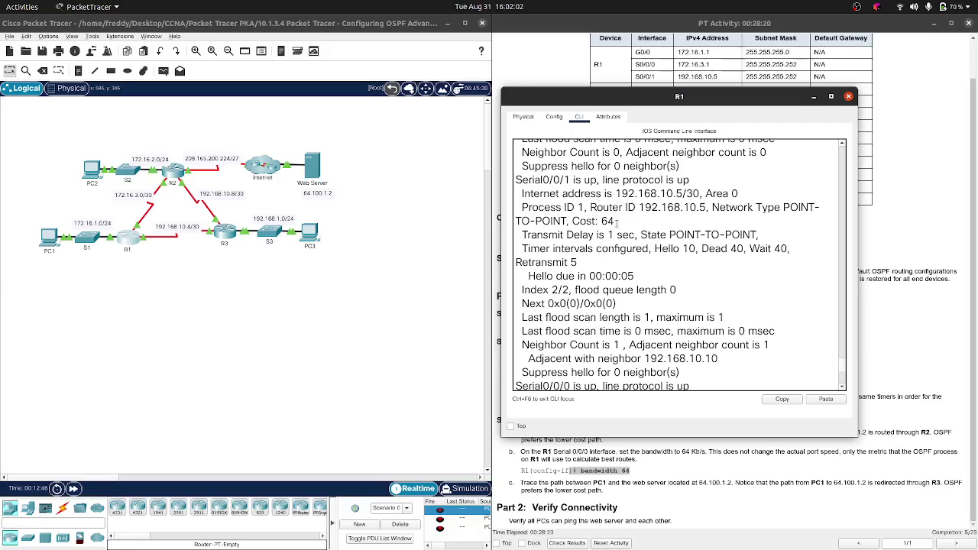
{"action": "left_click_drag", "start_coordinate": [616, 221], "coordinate": [600, 221]}
{"action": "scroll", "coordinate": [602, 226], "scroll_direction": "down", "scroll_amount": 5}
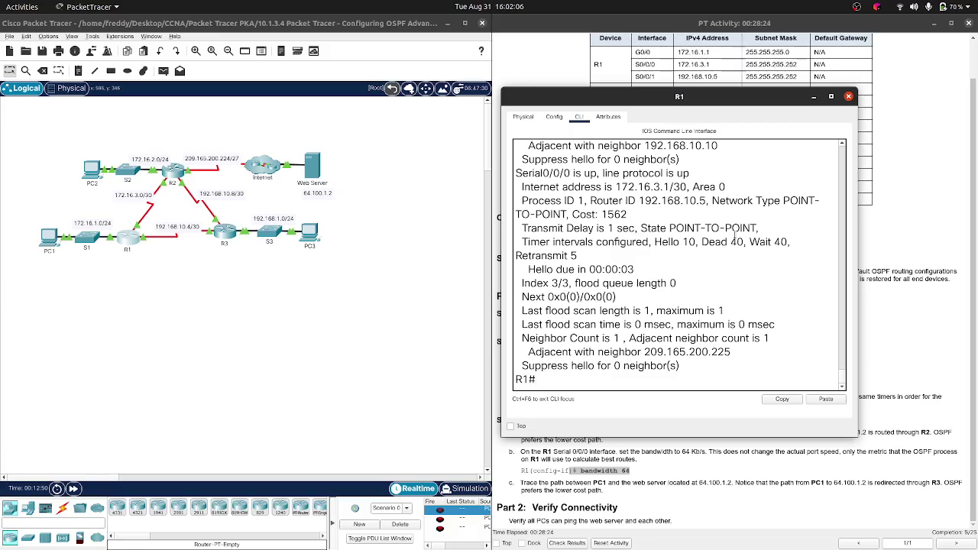
{"action": "left_click", "coordinate": [850, 97]}
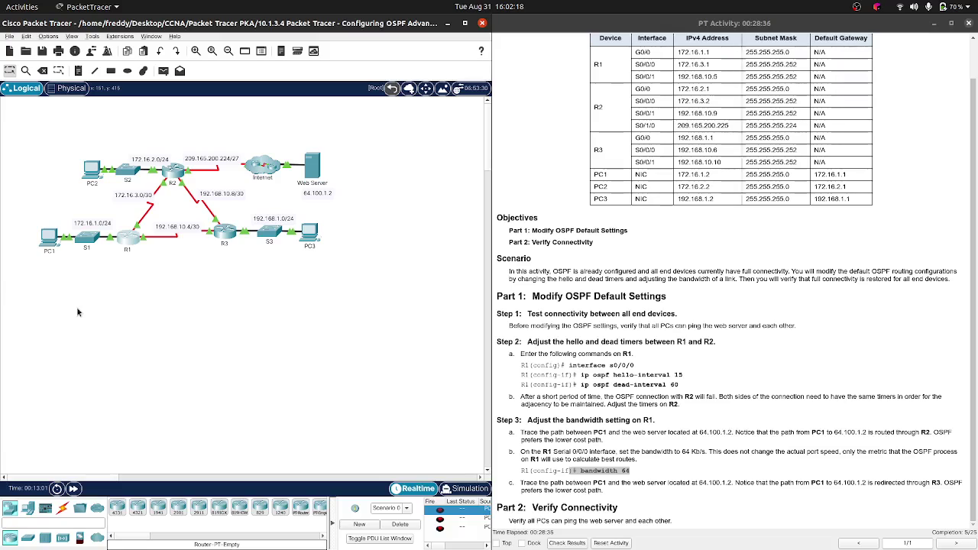
Step: Trace the route from PC1 to the web server with tracert 64.100.1.2 in PC1's Command Prompt
{"action": "left_click", "coordinate": [49, 237]}
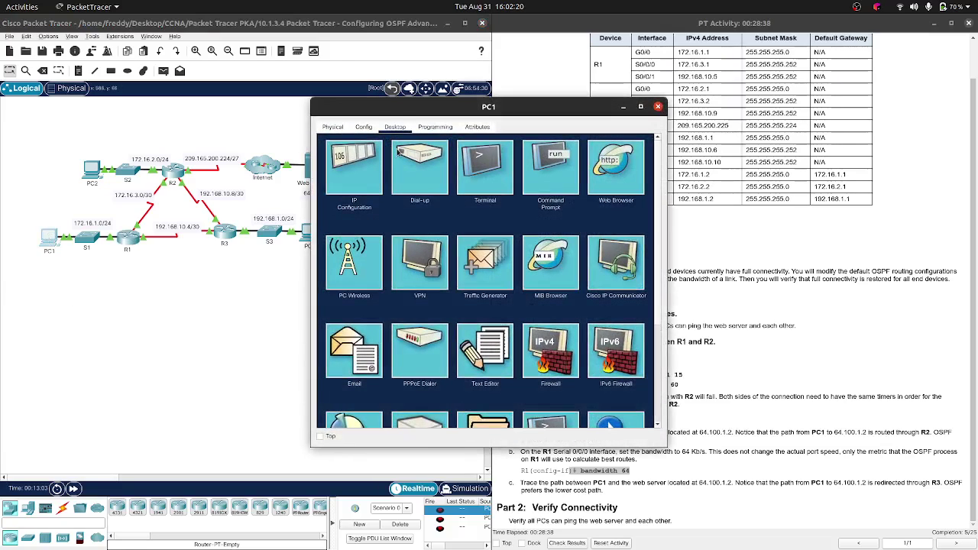
{"action": "left_click", "coordinate": [551, 168]}
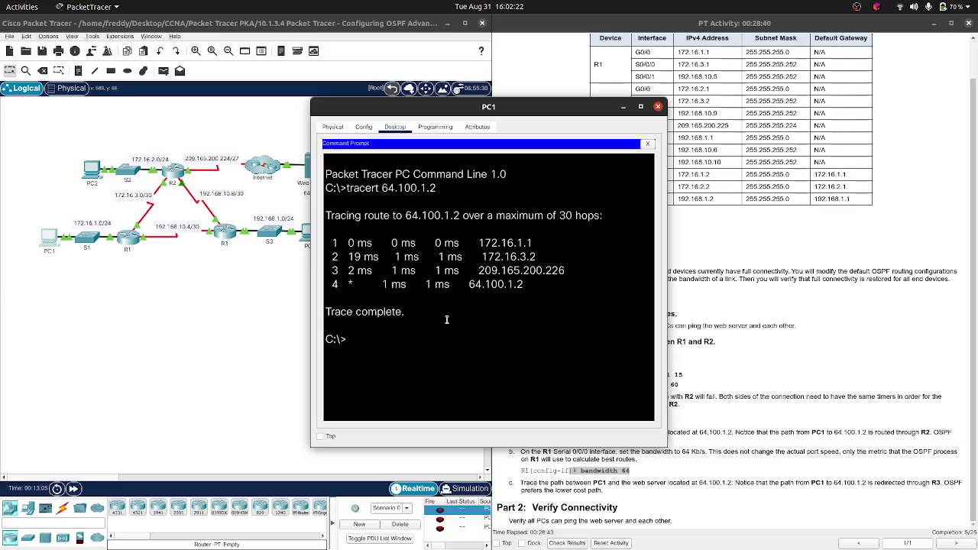
{"action": "key", "text": "Up"}
{"action": "key", "text": "Return"}
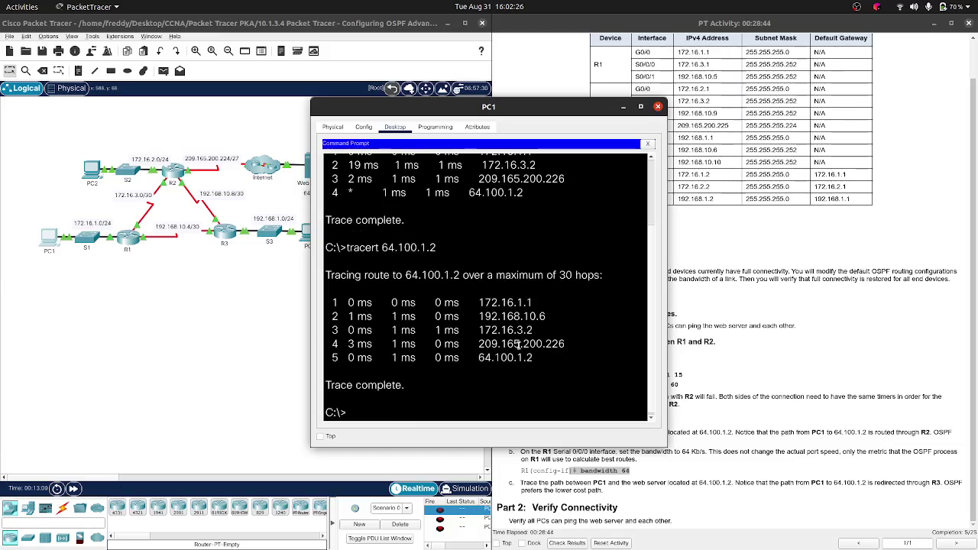
Step: Move PC1's window off the topology and match the traced hops to routers R1, R3 and R2
{"action": "left_click_drag", "start_coordinate": [545, 110], "coordinate": [737, 78]}
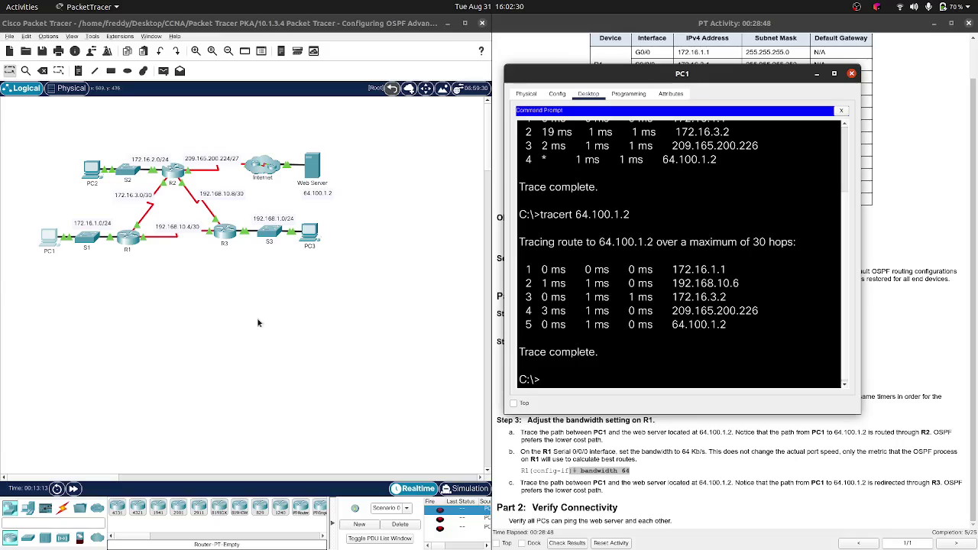
{"action": "left_click", "coordinate": [145, 255]}
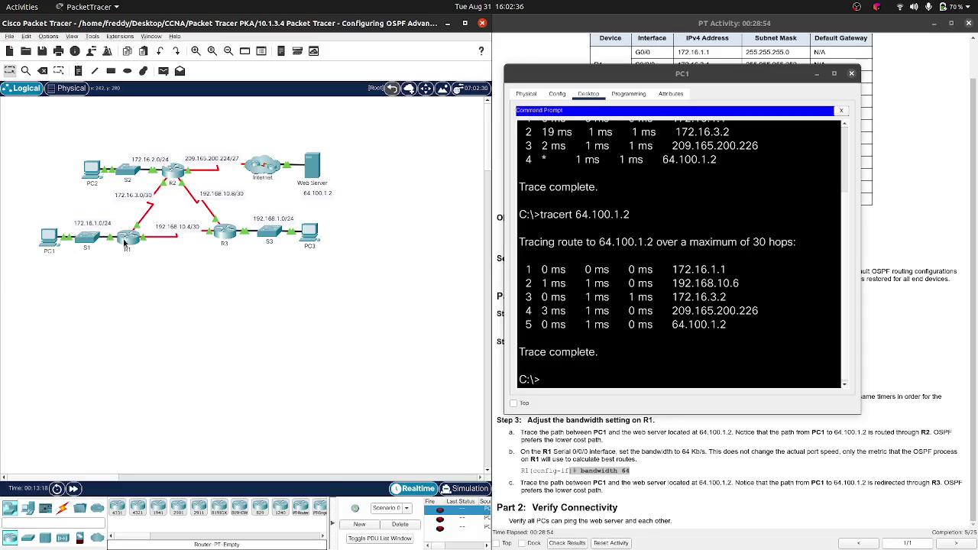
{"action": "mouse_move", "coordinate": [129, 242]}
{"action": "mouse_move", "coordinate": [223, 235]}
{"action": "mouse_move", "coordinate": [170, 177]}
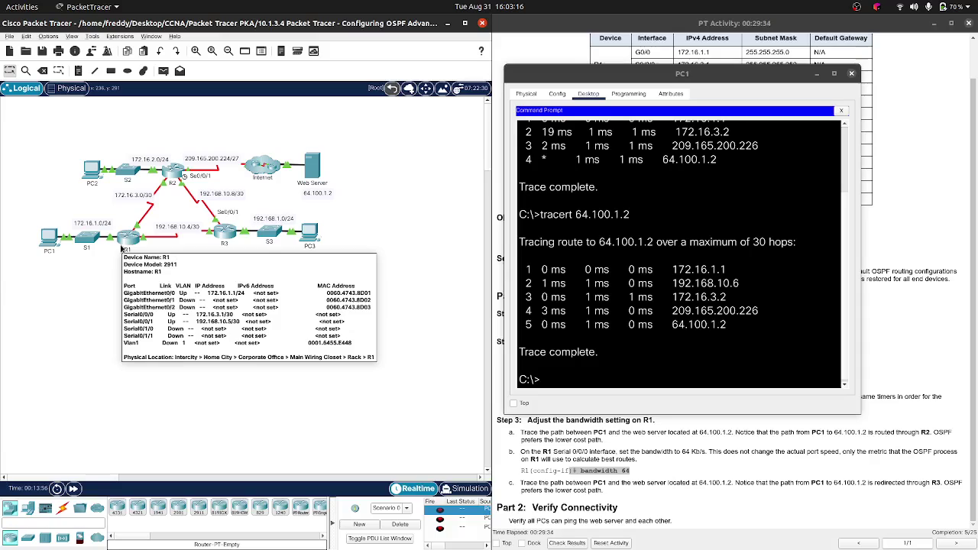
Step: Enter privileged EXEC mode on R3 and list its interface addresses with show ip int bri
{"action": "left_click", "coordinate": [225, 233]}
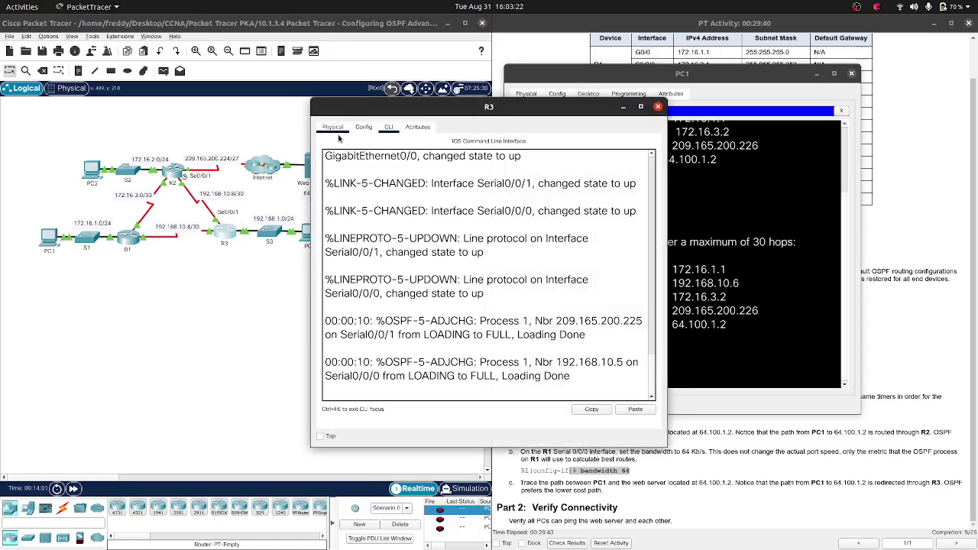
{"action": "left_click", "coordinate": [427, 392]}
{"action": "key", "text": "Return"}
{"action": "key", "text": "Return"}
{"action": "type", "text": "en"}
{"action": "key", "text": "Return"}
{"action": "type", "text": "show"}
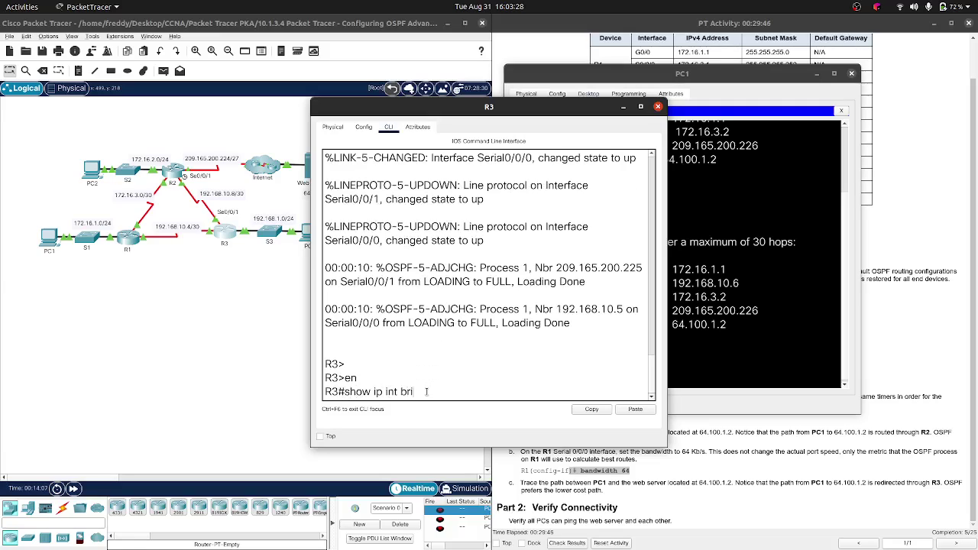
{"action": "type", "text": " ip int bri"}
{"action": "key", "text": "Return"}
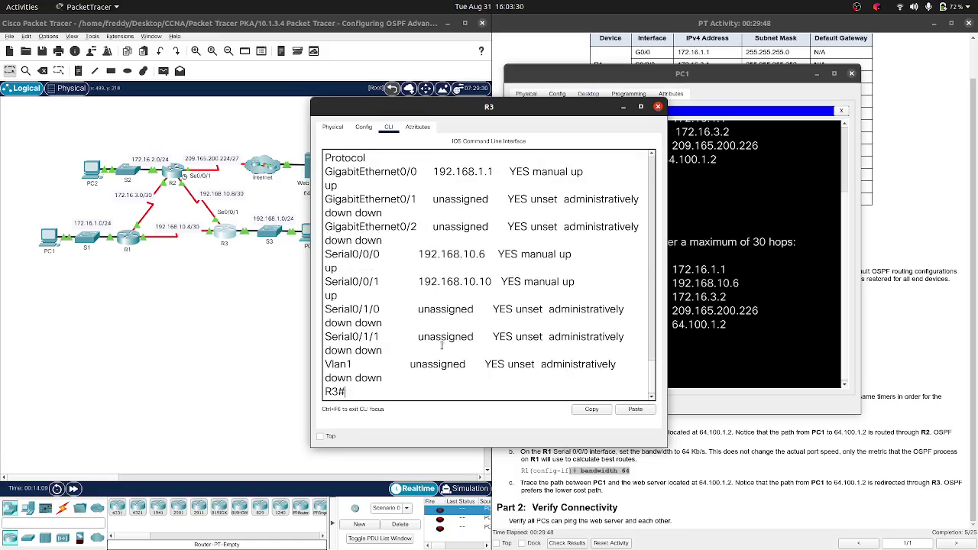
{"action": "scroll", "coordinate": [451, 309], "scroll_direction": "up", "scroll_amount": 2}
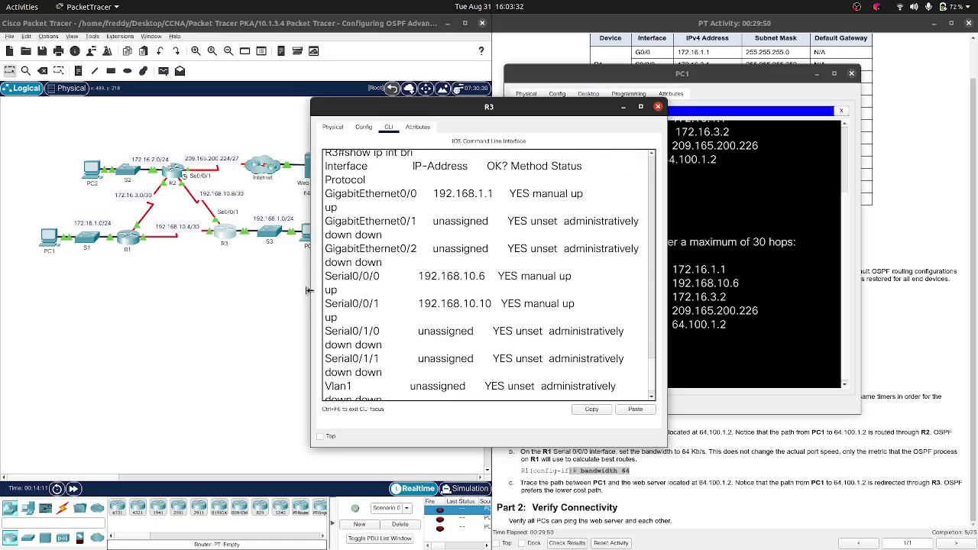
Step: Compare R3's serial interface addresses with the topology links and PC1's trace output, then close R3's console
{"action": "left_click", "coordinate": [242, 301]}
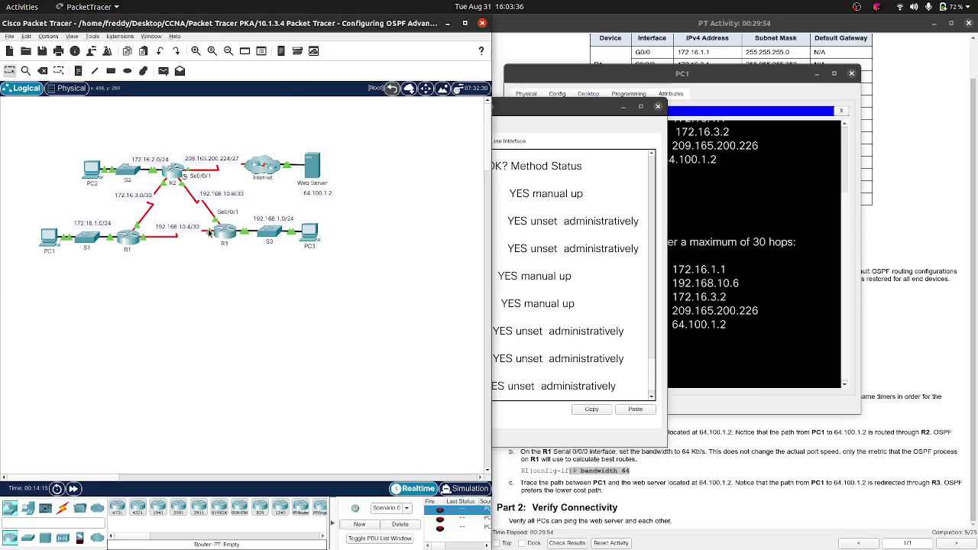
{"action": "mouse_move", "coordinate": [208, 233]}
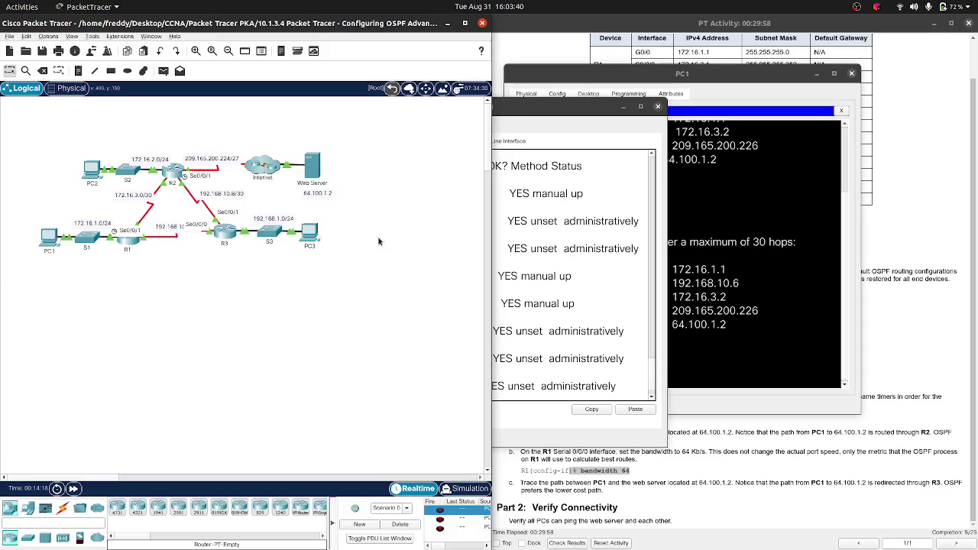
{"action": "left_click", "coordinate": [686, 281]}
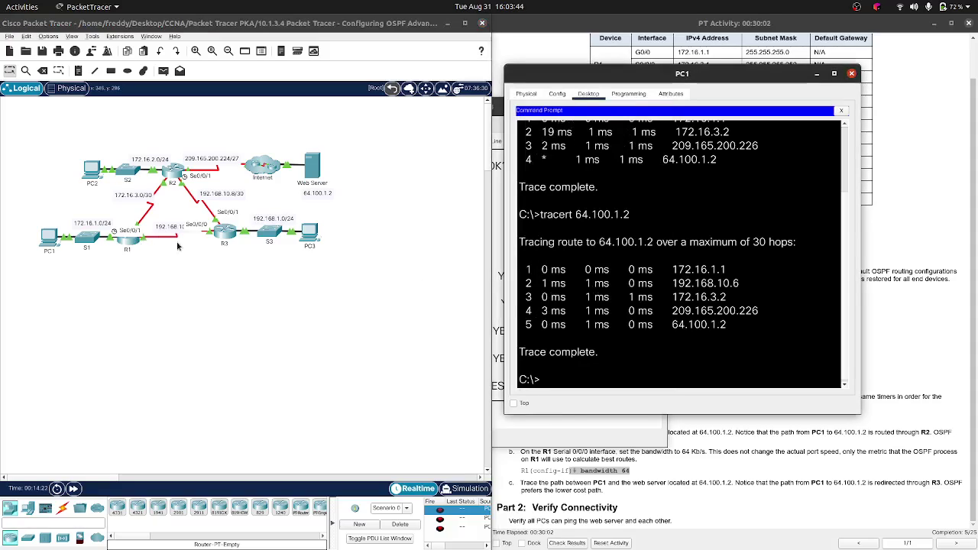
{"action": "left_click", "coordinate": [225, 234]}
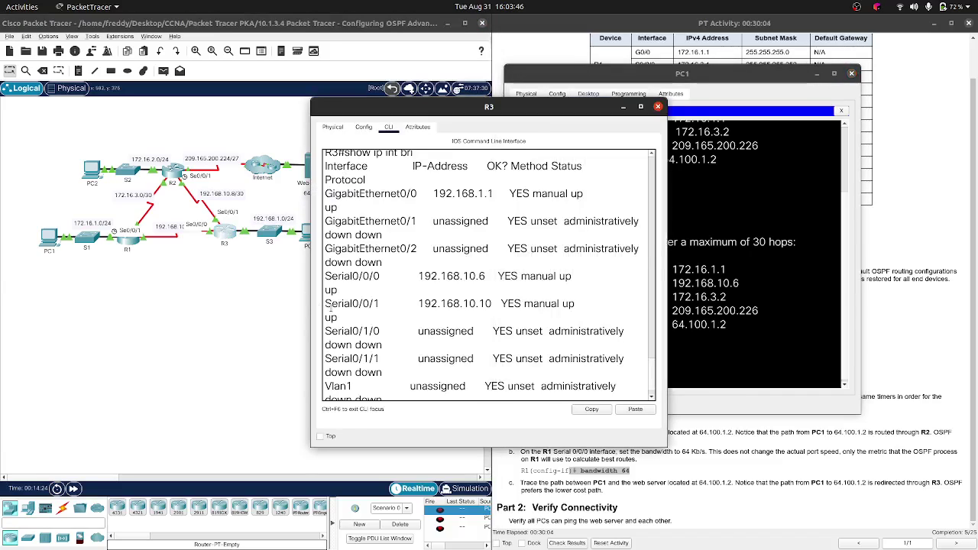
{"action": "left_click", "coordinate": [657, 106]}
Step: Enter privileged EXEC mode on R2 and list its interface addresses with show ip int bri
{"action": "left_click", "coordinate": [177, 172]}
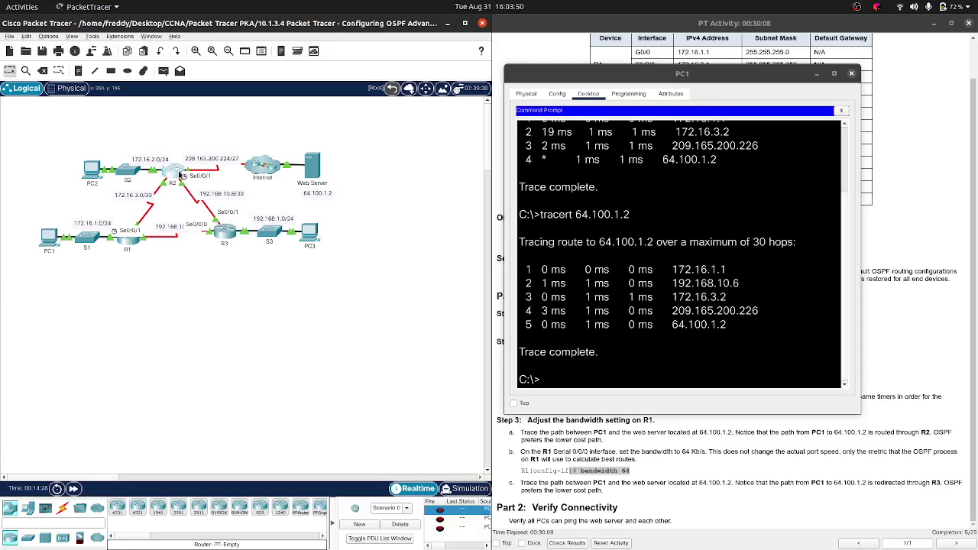
{"action": "left_click", "coordinate": [388, 128]}
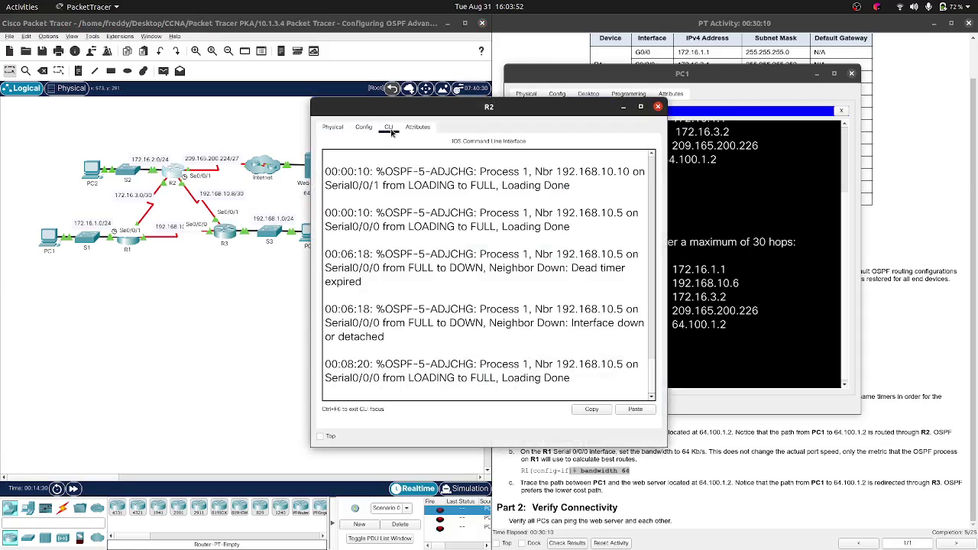
{"action": "key", "text": "Return"}
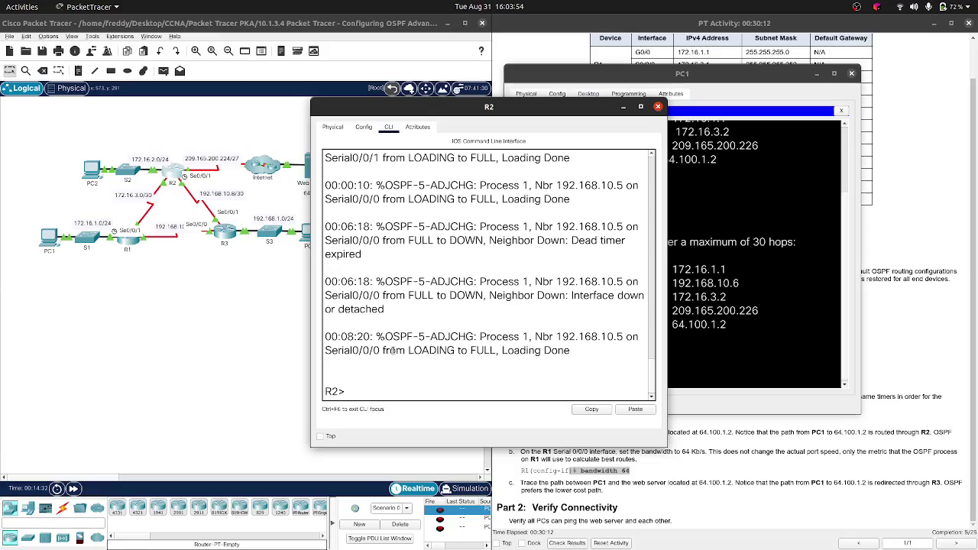
{"action": "type", "text": "en"}
{"action": "key", "text": "Return"}
{"action": "type", "text": "show ip int bri"}
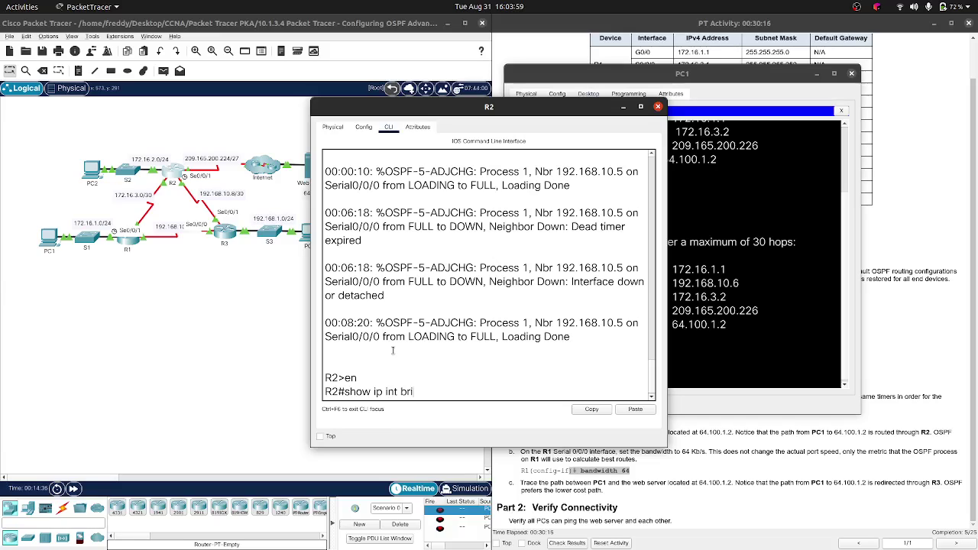
{"action": "key", "text": "Return"}
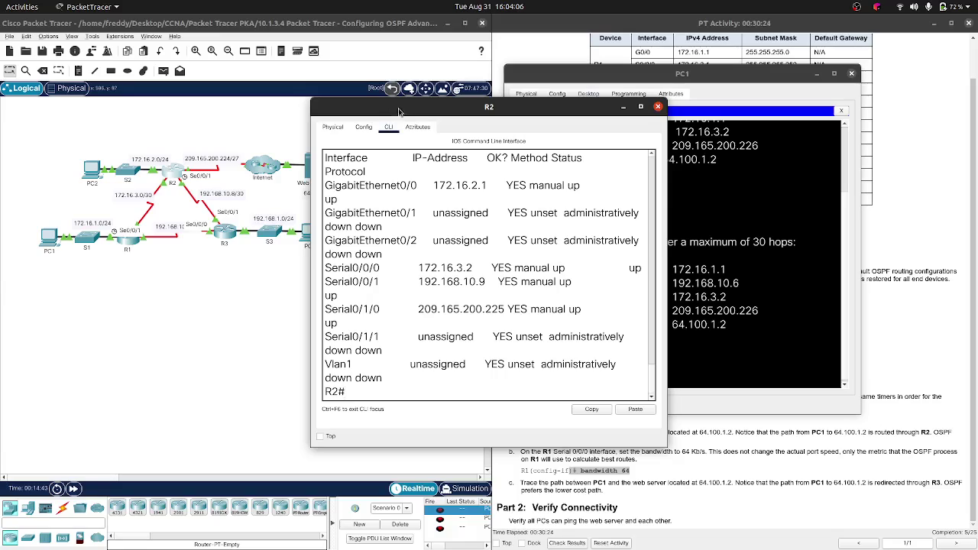
Step: Compare R2's interface addresses with PC1's trace output, then close the R2 and PC1 windows
{"action": "left_click_drag", "start_coordinate": [475, 105], "coordinate": [626, 306]}
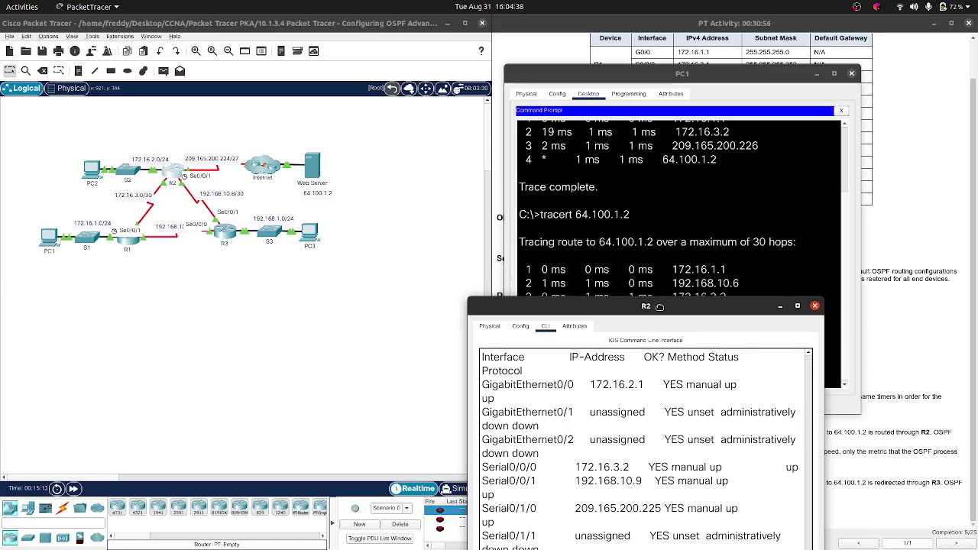
{"action": "left_click_drag", "start_coordinate": [659, 307], "coordinate": [623, 427]}
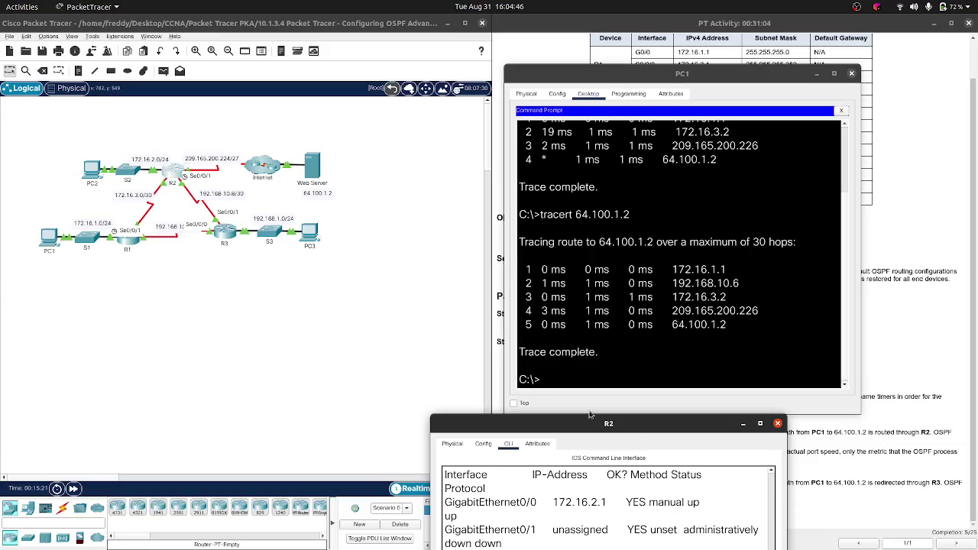
{"action": "left_click", "coordinate": [777, 422]}
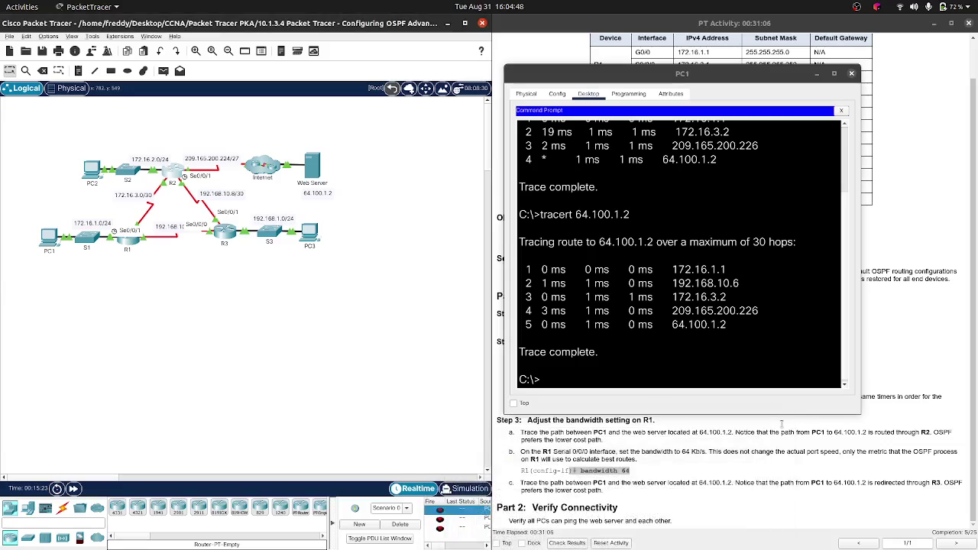
{"action": "left_click", "coordinate": [851, 74]}
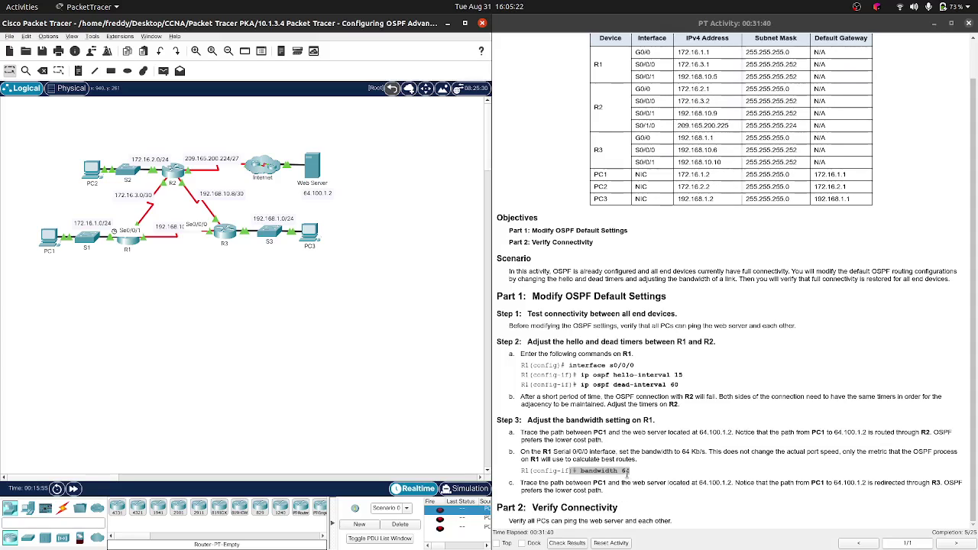
Step: Ping the web server at 64.100.1.2 from PC3's Command Prompt, then close PC3's window
{"action": "left_click", "coordinate": [311, 232]}
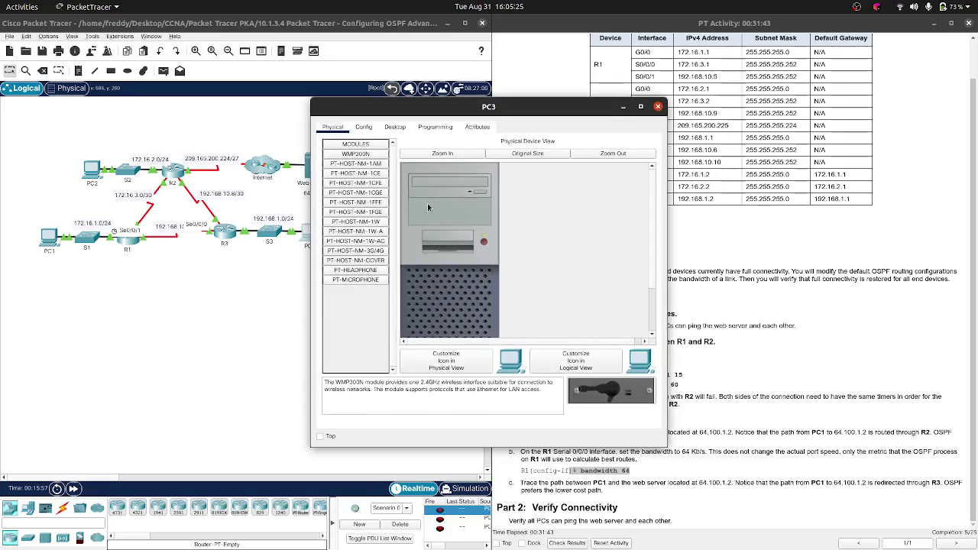
{"action": "left_click", "coordinate": [394, 126]}
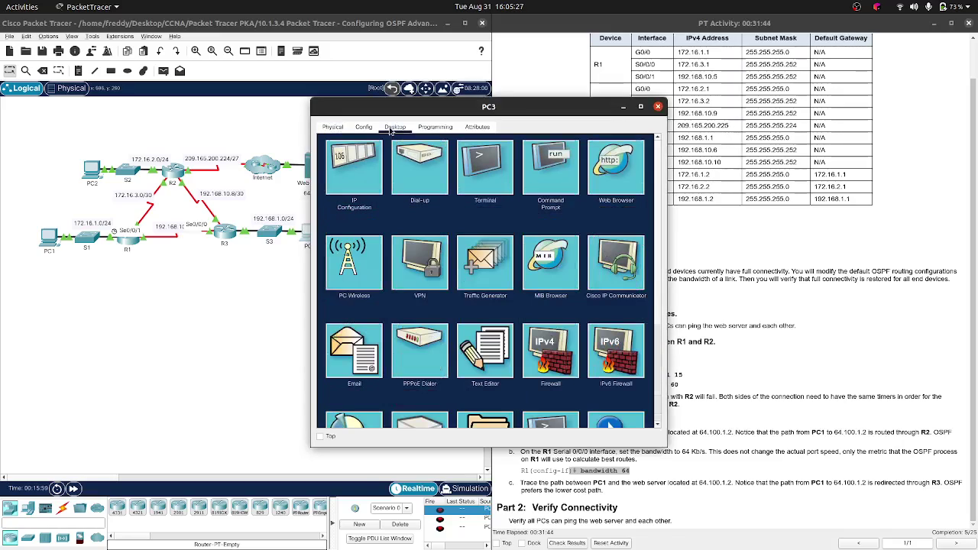
{"action": "left_click", "coordinate": [564, 170]}
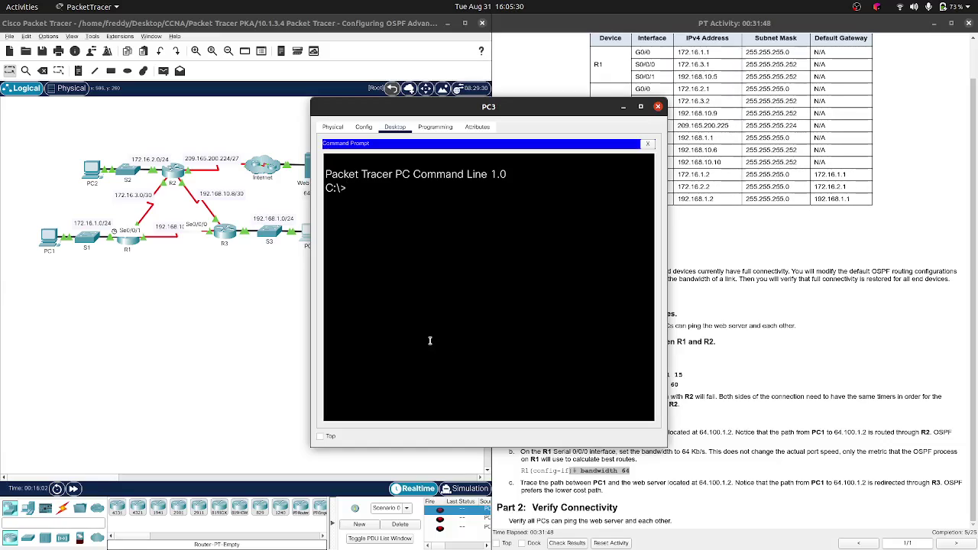
{"action": "type", "text": "ping 64.100.1.2"}
{"action": "key", "text": "Return"}
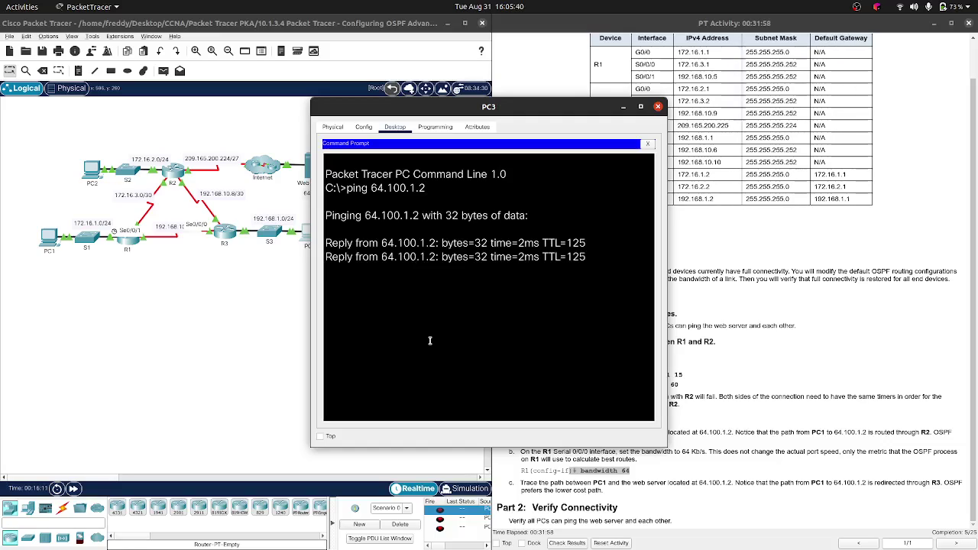
{"action": "left_click", "coordinate": [657, 106]}
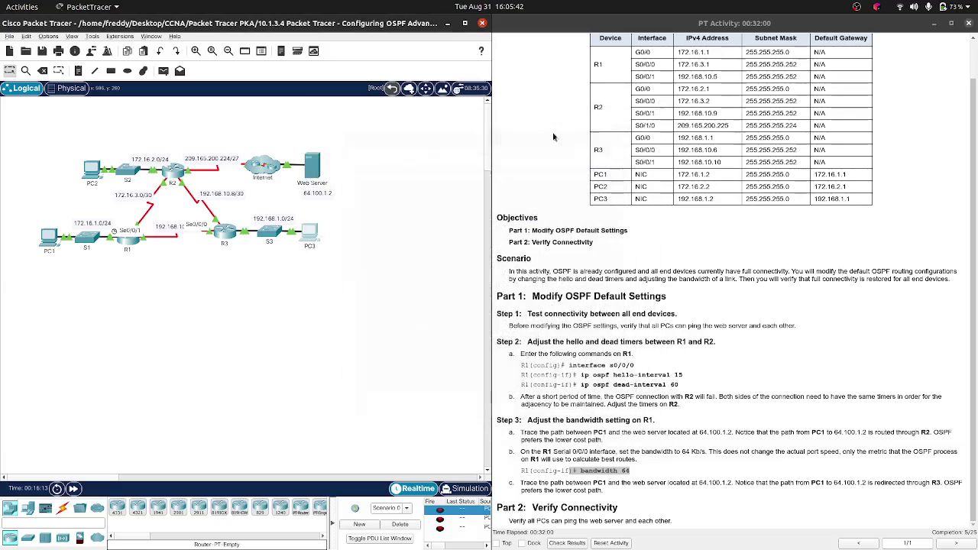
Step: Ping the web server at 64.100.1.2 from PC2's Command Prompt, then close PC2's window
{"action": "left_click", "coordinate": [93, 170]}
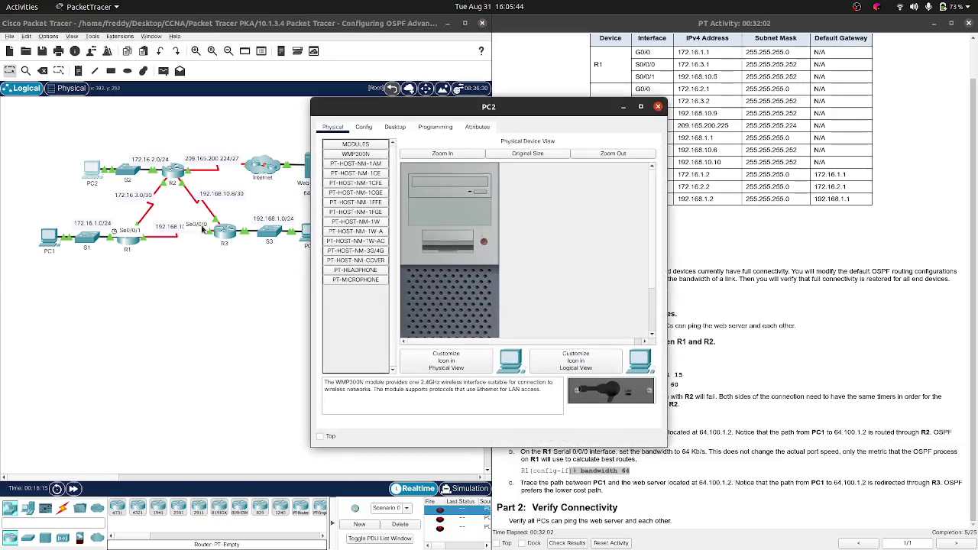
{"action": "left_click", "coordinate": [395, 127]}
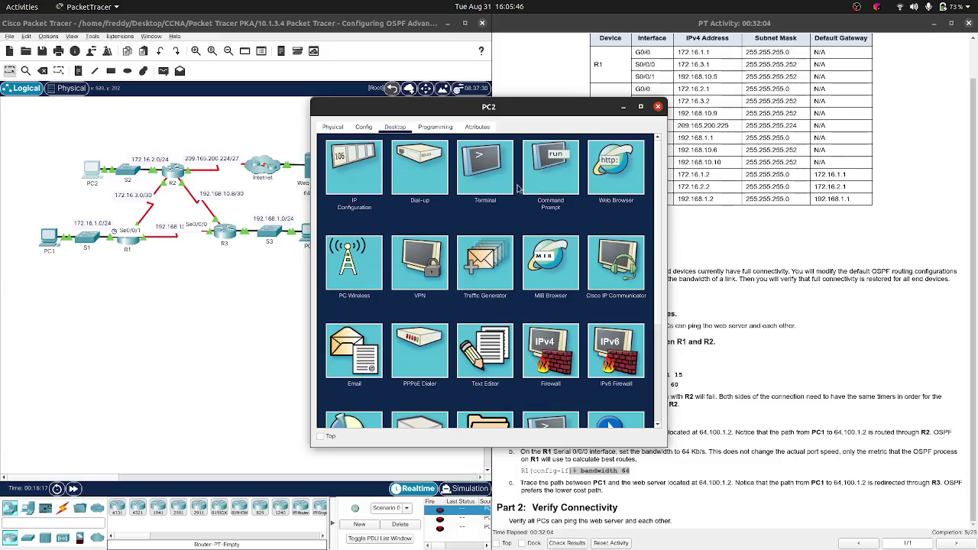
{"action": "left_click", "coordinate": [550, 170]}
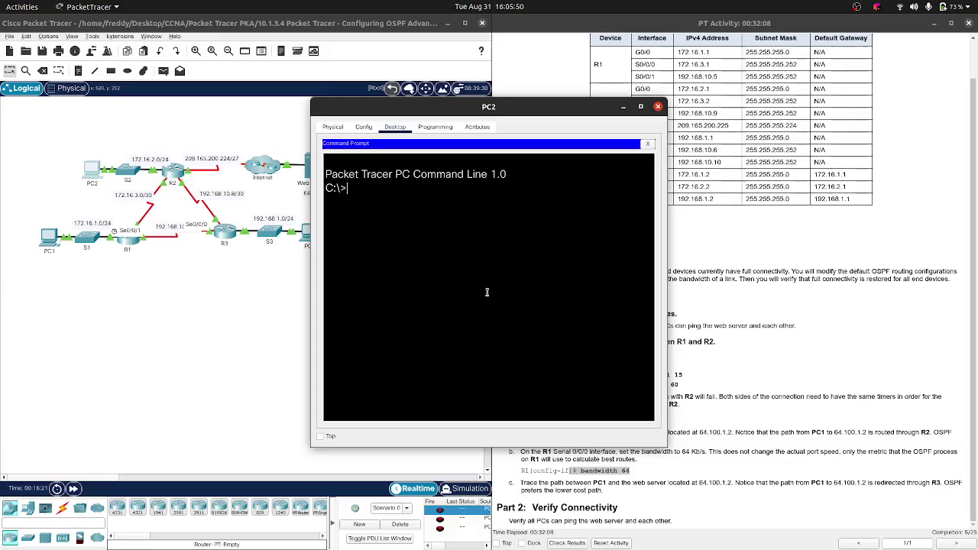
{"action": "type", "text": "ping 64.100.1.2"}
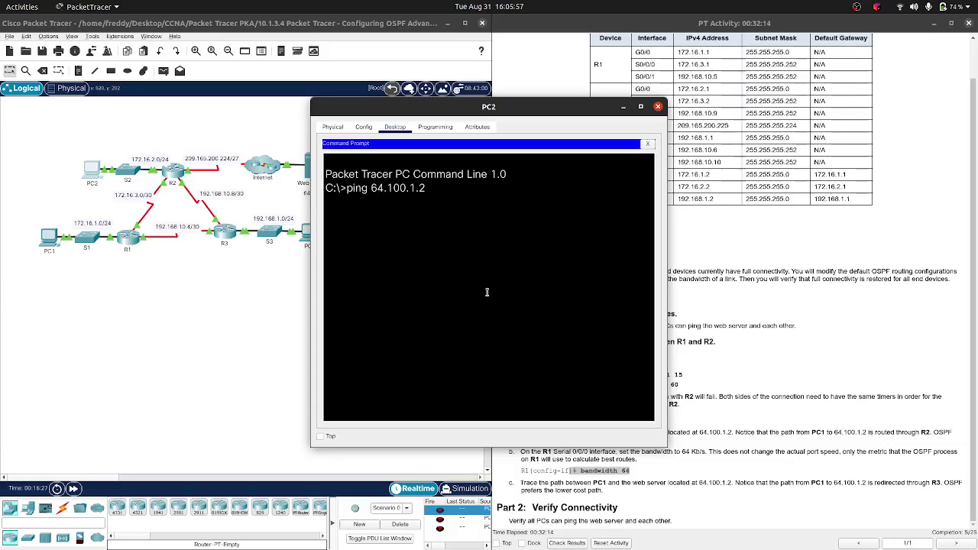
{"action": "key", "text": "Return"}
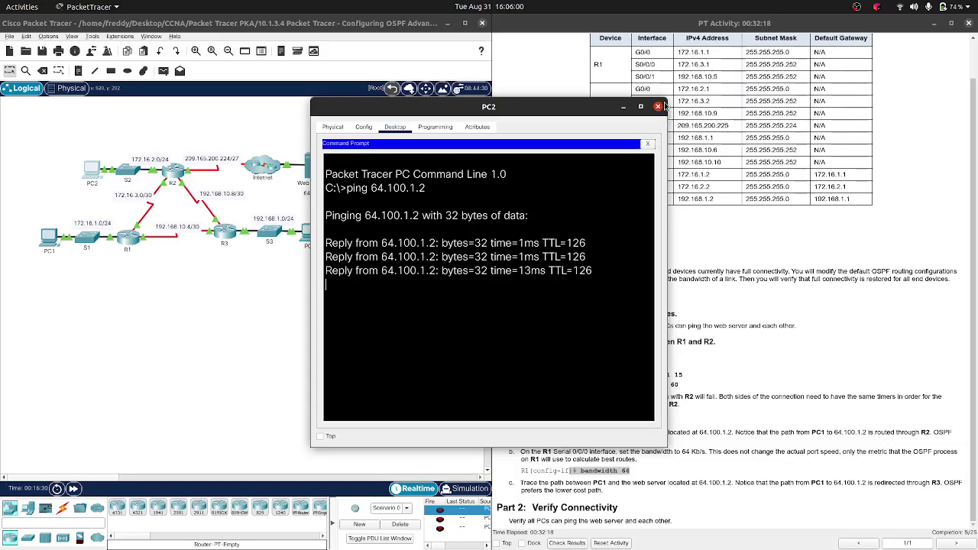
{"action": "left_click", "coordinate": [658, 106]}
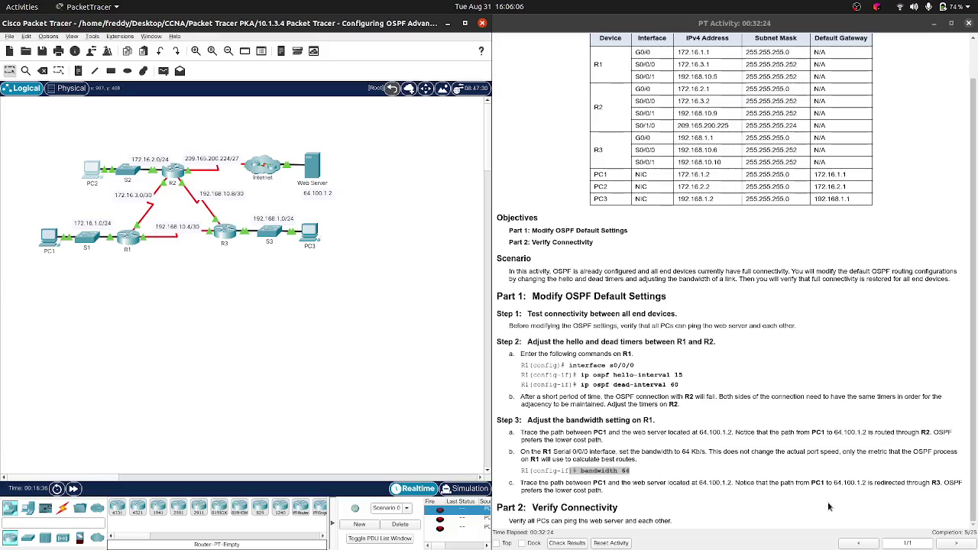
Step: Check the activity results, review the assessment items for R1 and R2, and return to the instructions beside the topology
{"action": "left_click", "coordinate": [568, 544]}
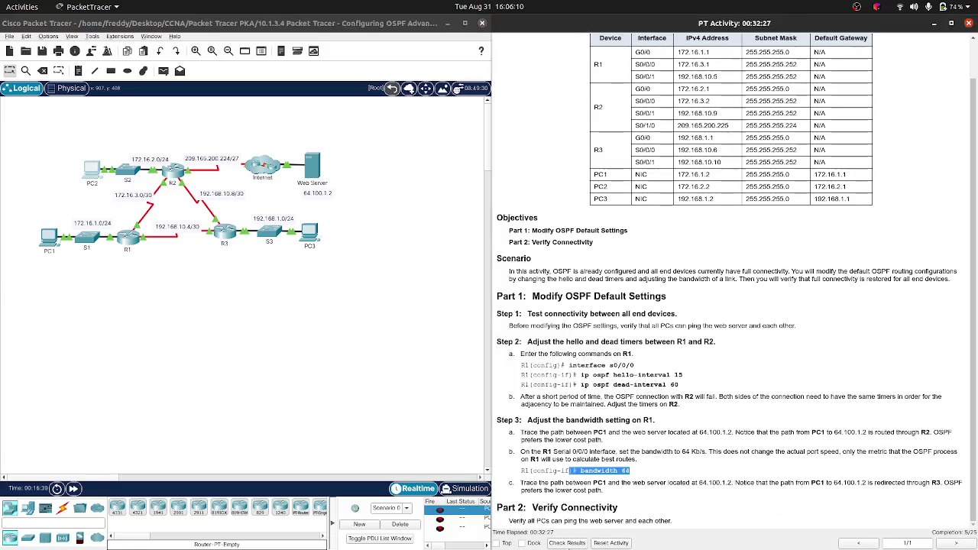
{"action": "left_click", "coordinate": [567, 543]}
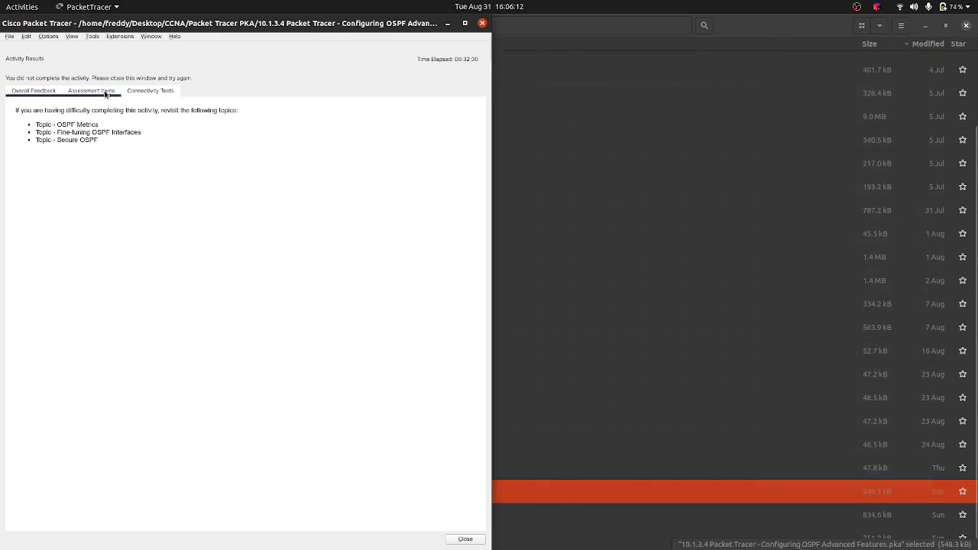
{"action": "left_click", "coordinate": [105, 91]}
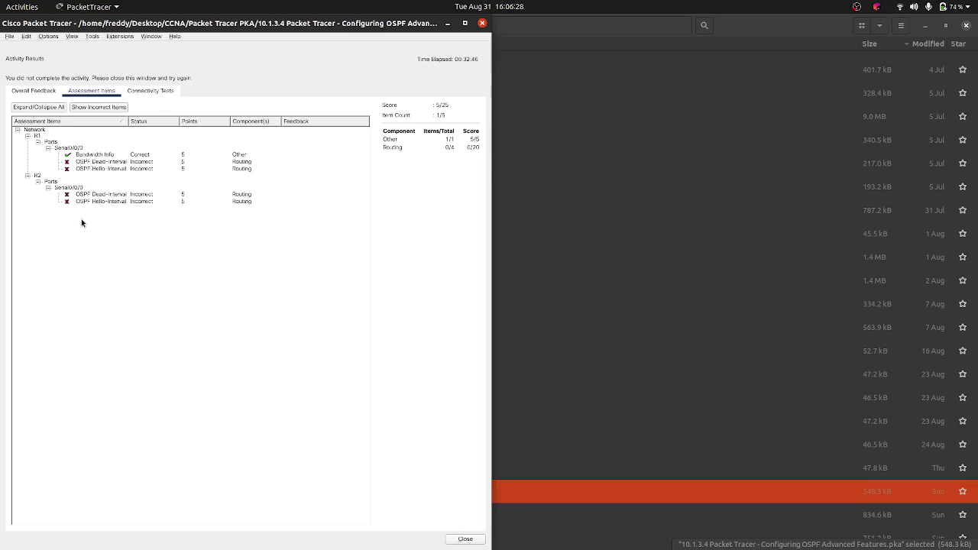
{"action": "left_click", "coordinate": [465, 540]}
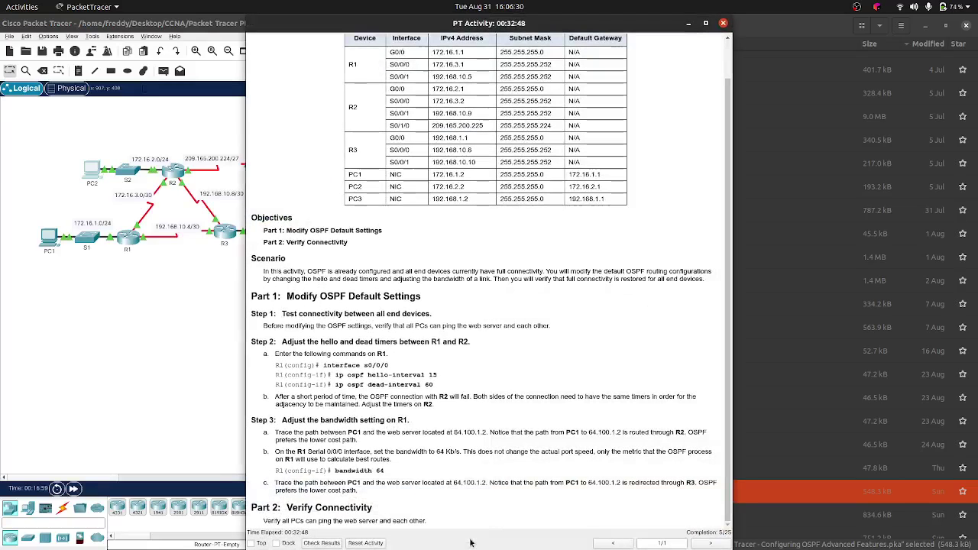
{"action": "left_click_drag", "start_coordinate": [607, 20], "coordinate": [975, 37]}
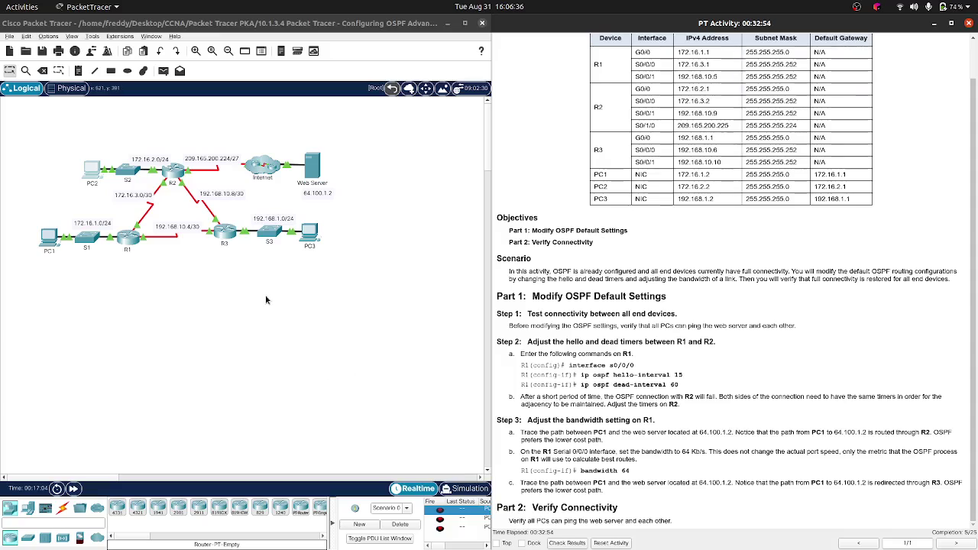
Step: Reopen R2's console and list its OSPF neighbors with show ip ospf neighbor
{"action": "left_click", "coordinate": [176, 167]}
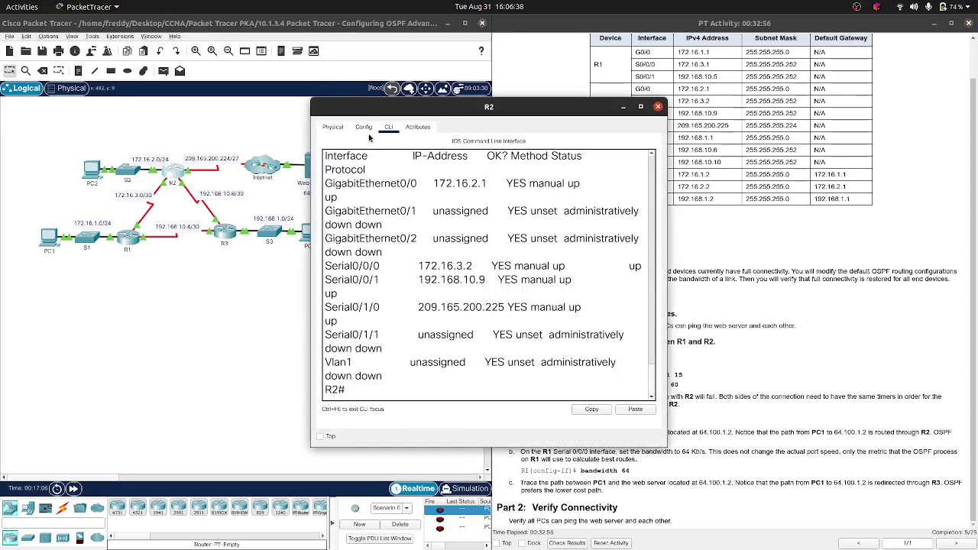
{"action": "key", "text": "Up"}
{"action": "key", "text": "Up"}
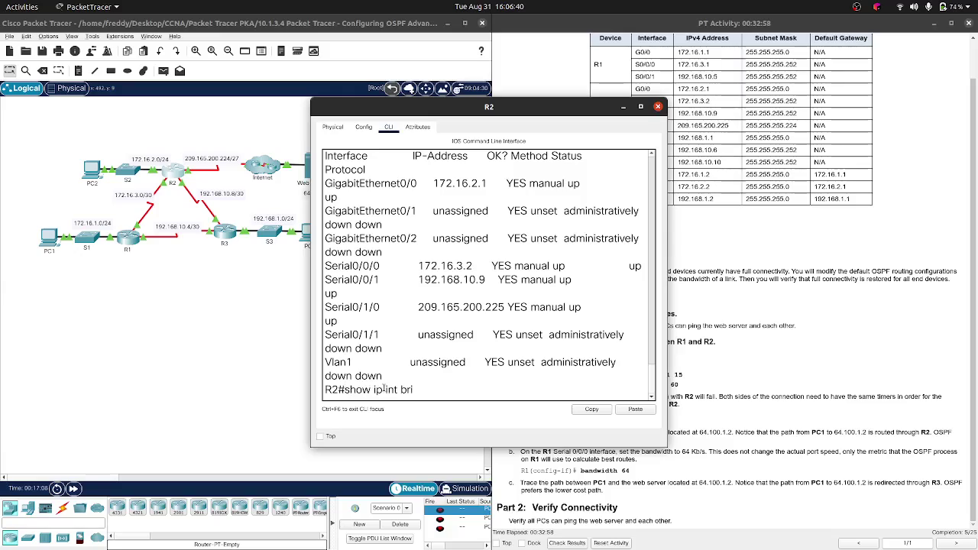
{"action": "key", "text": "BackSpace"}
{"action": "key", "text": "BackSpace"}
{"action": "type", "text": "show ip ospf nei"}
{"action": "key", "text": "Tab"}
{"action": "key", "text": "Return"}
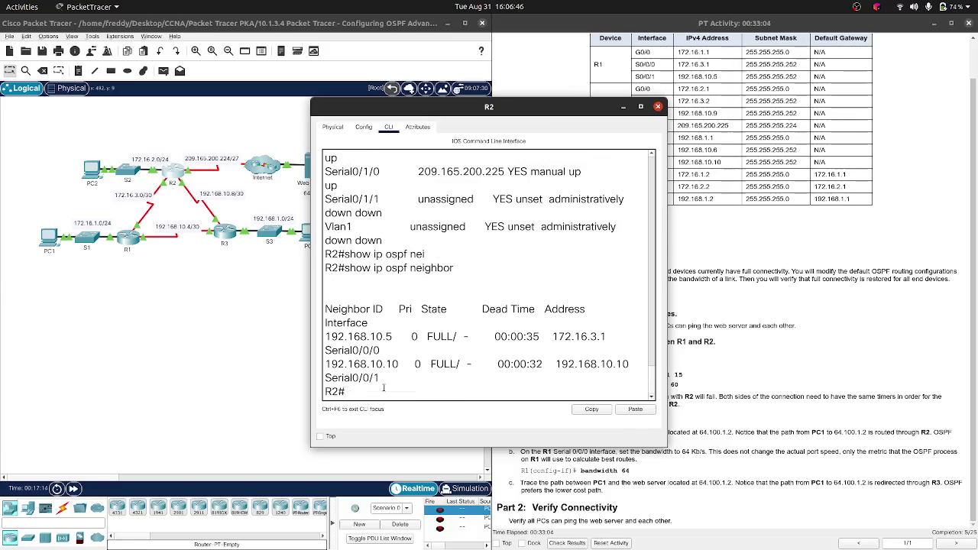
Step: Display R2's complete OSPF interface details with show ip ospf interface
{"action": "key", "text": "Up"}
{"action": "key", "text": "BackSpace"}
{"action": "key", "text": "BackSpace"}
{"action": "key", "text": "BackSpace"}
{"action": "key", "text": "BackSpace"}
{"action": "key", "text": "BackSpace"}
{"action": "key", "text": "BackSpace"}
{"action": "key", "text": "BackSpace"}
{"action": "type", "text": "in"}
{"action": "key", "text": "Tab"}
{"action": "key", "text": "Return"}
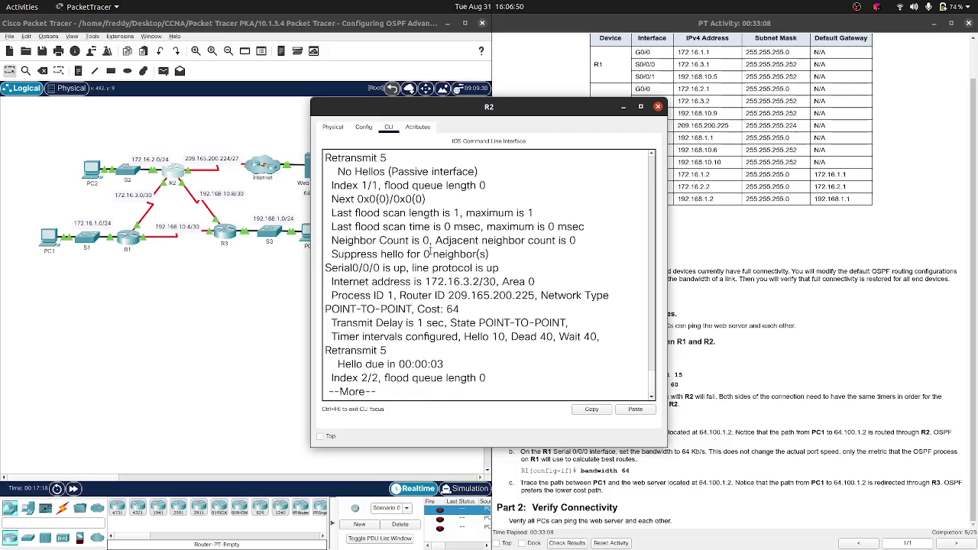
{"action": "key", "text": "space"}
Step: Examine the hello and dead intervals of R2's serial interfaces in the OSPF output, then close the console
{"action": "scroll", "coordinate": [457, 271], "scroll_direction": "up", "scroll_amount": 2}
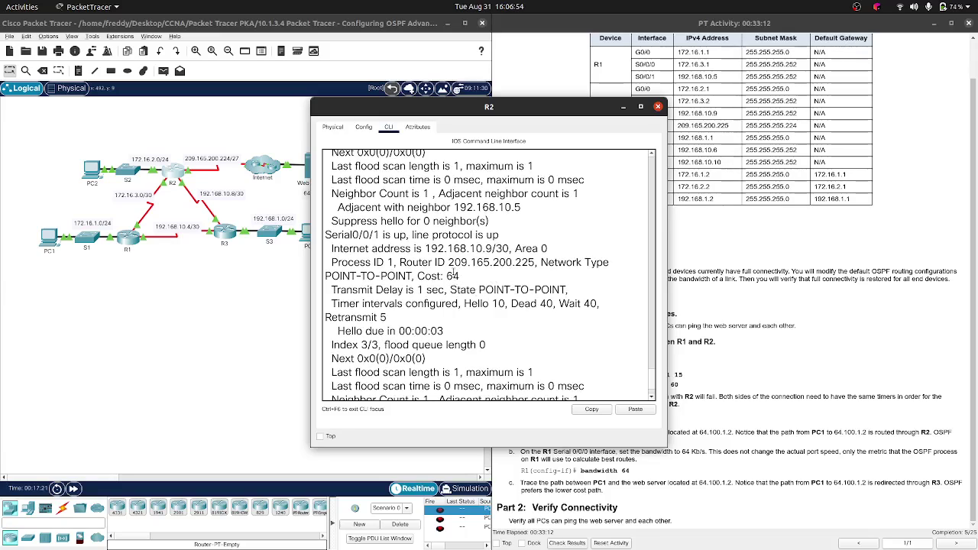
{"action": "scroll", "coordinate": [421, 223], "scroll_direction": "up", "scroll_amount": 5}
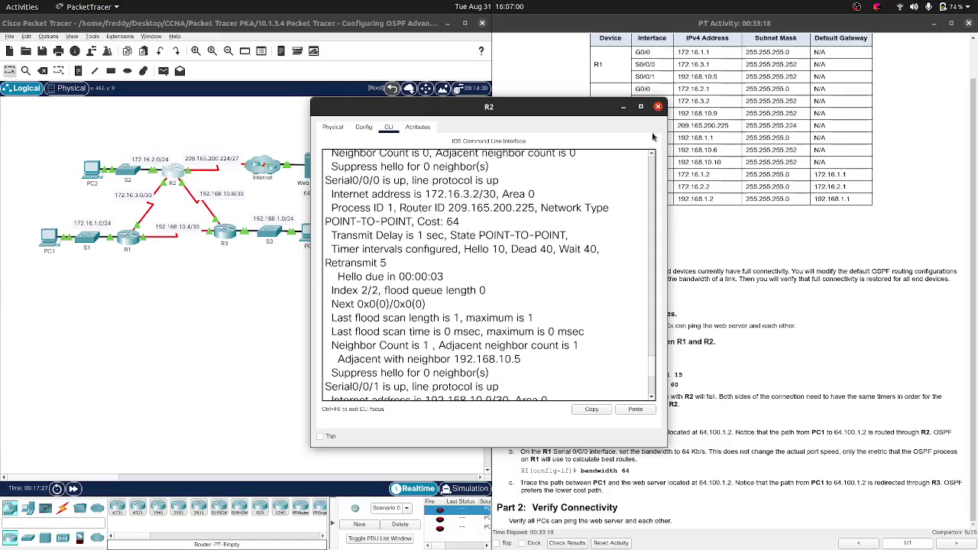
{"action": "scroll", "coordinate": [581, 249], "scroll_direction": "down", "scroll_amount": 5}
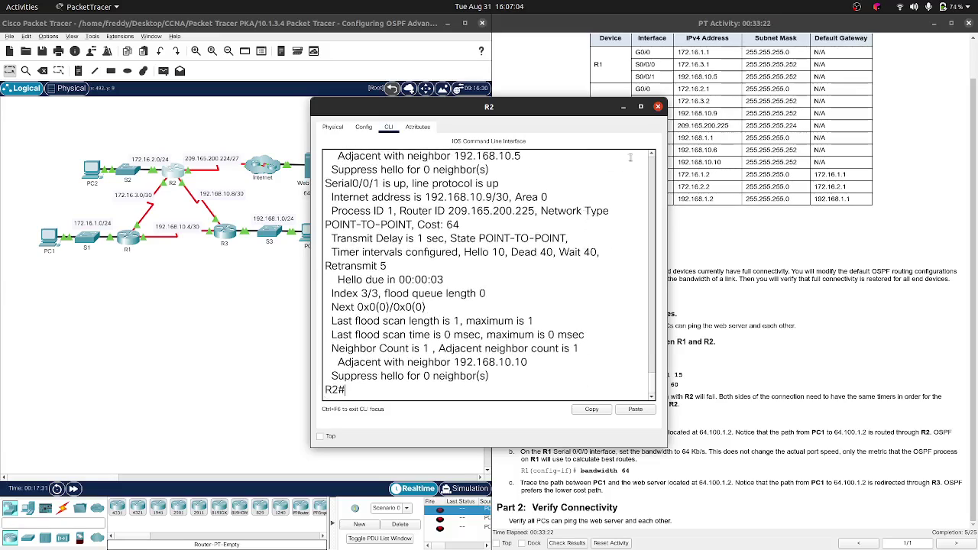
{"action": "left_click", "coordinate": [659, 108]}
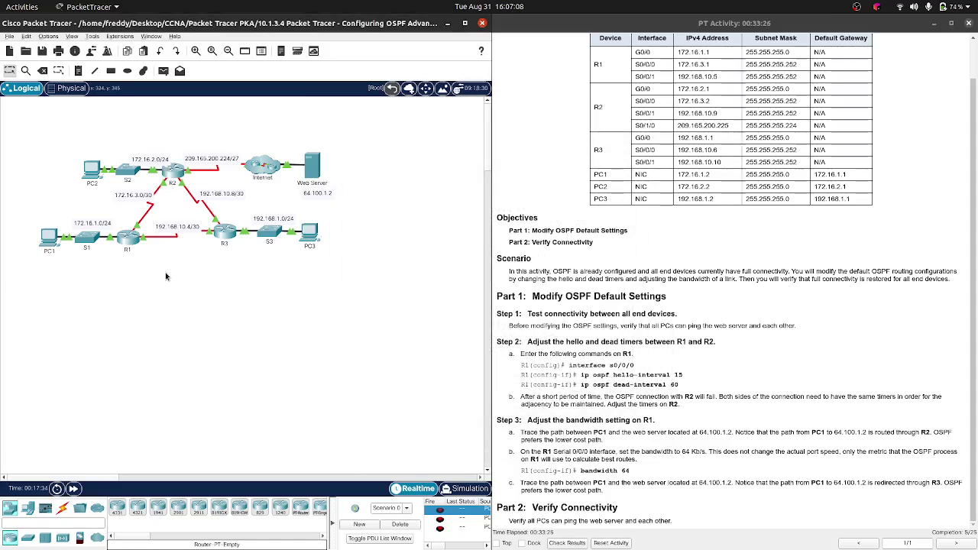
Step: Reopen R2's console and review the hello and dead intervals of every OSPF interface, then close it
{"action": "left_click", "coordinate": [182, 174]}
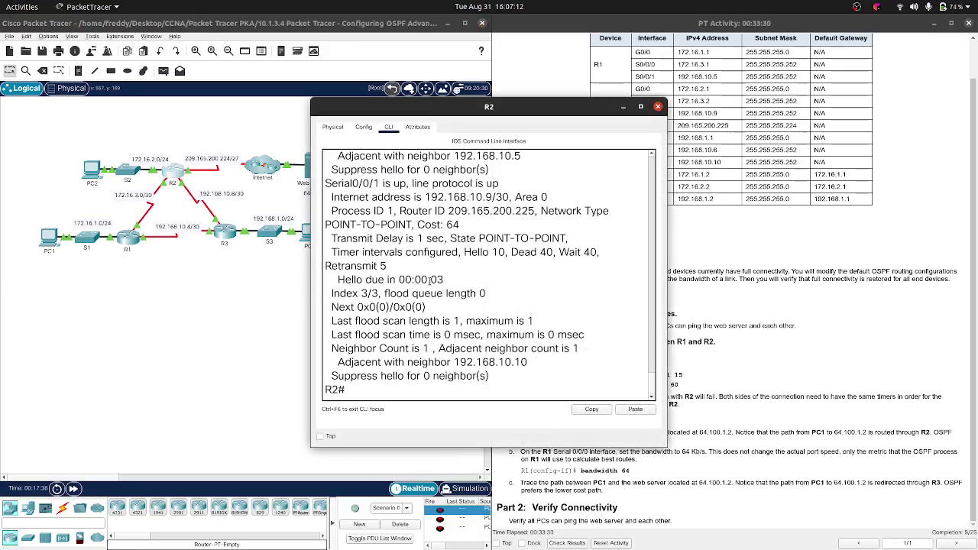
{"action": "scroll", "coordinate": [428, 269], "scroll_direction": "up", "scroll_amount": 3}
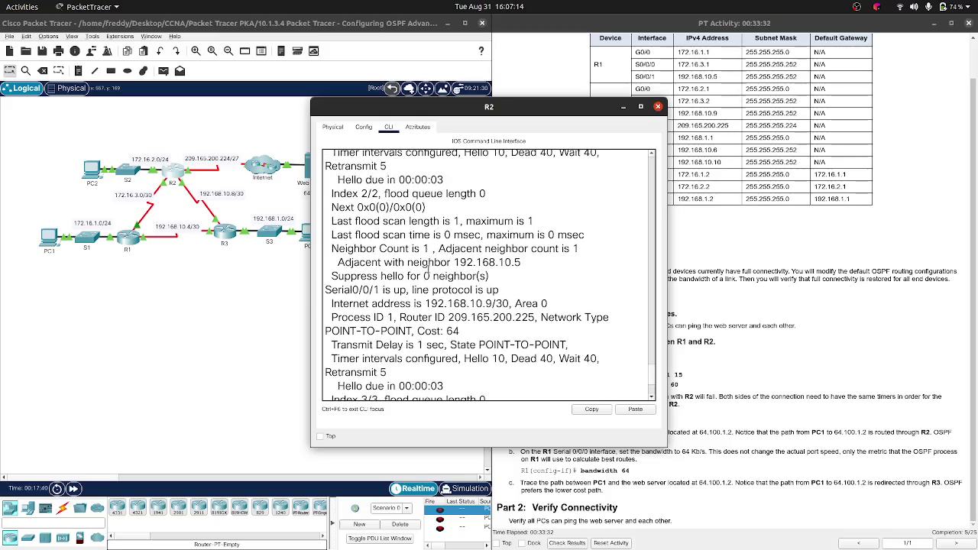
{"action": "scroll", "coordinate": [428, 269], "scroll_direction": "up", "scroll_amount": 2}
{"action": "scroll", "coordinate": [428, 269], "scroll_direction": "up", "scroll_amount": 4}
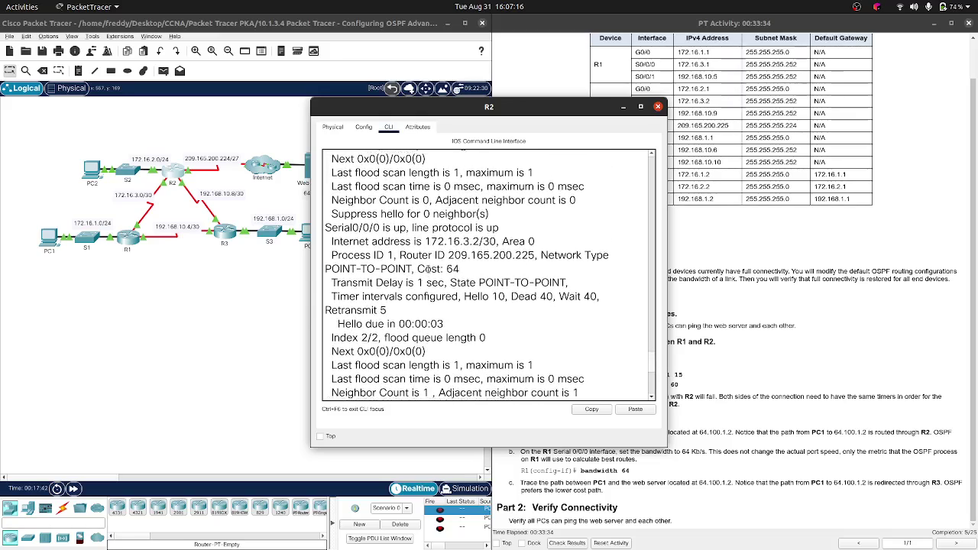
{"action": "scroll", "coordinate": [428, 269], "scroll_direction": "up", "scroll_amount": 2}
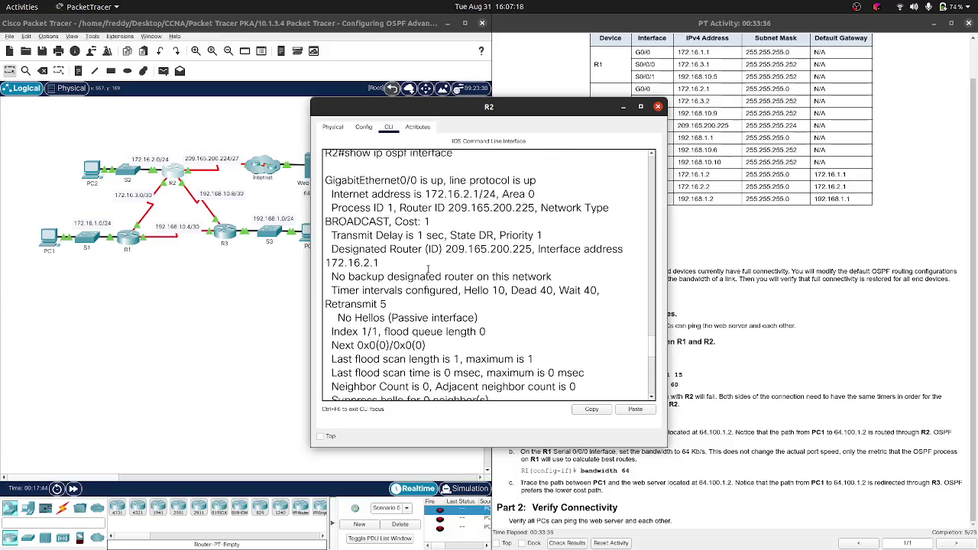
{"action": "scroll", "coordinate": [428, 269], "scroll_direction": "down", "scroll_amount": 3}
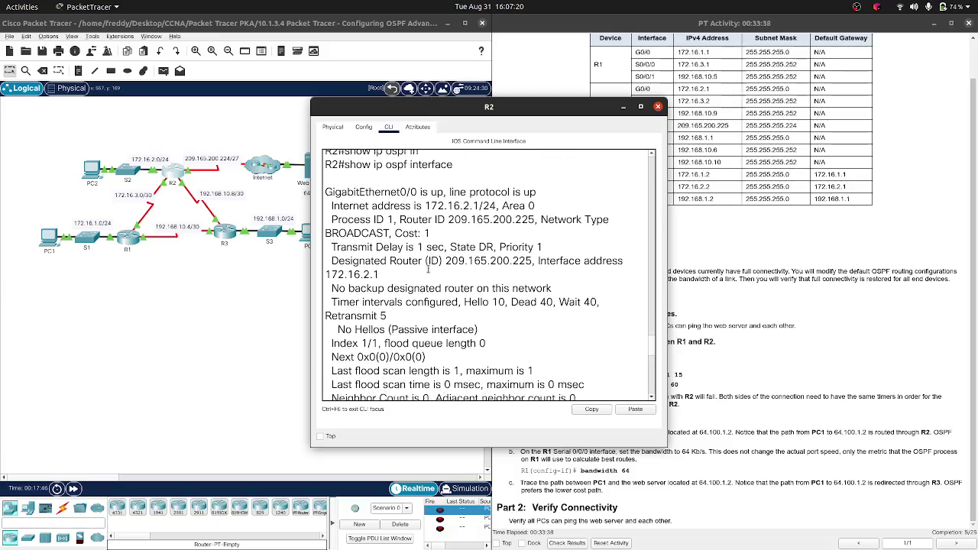
{"action": "scroll", "coordinate": [428, 269], "scroll_direction": "down", "scroll_amount": 3}
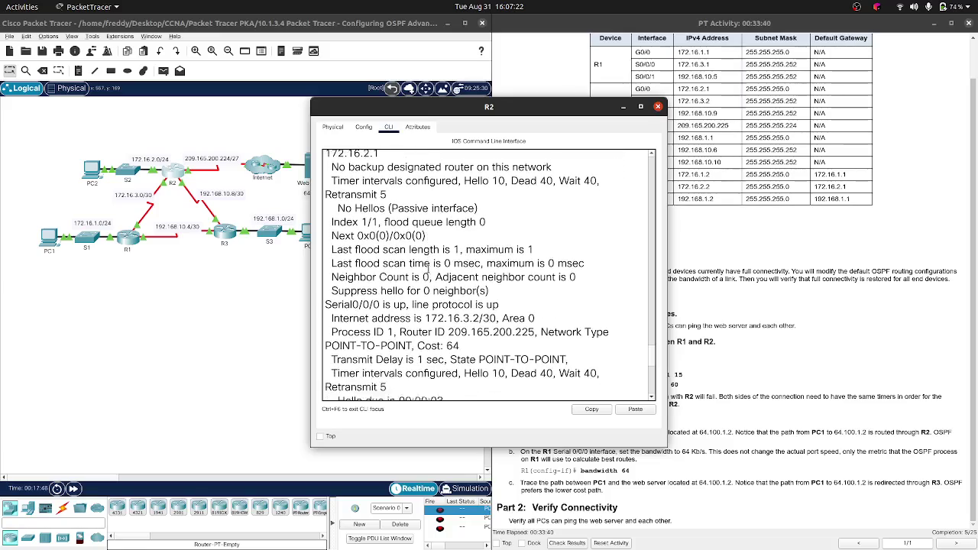
{"action": "scroll", "coordinate": [428, 269], "scroll_direction": "down", "scroll_amount": 6}
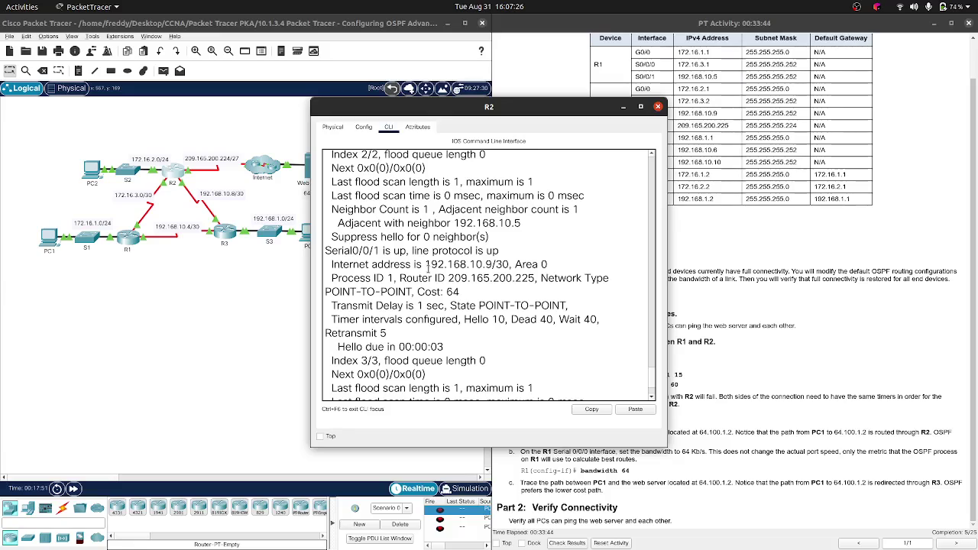
{"action": "scroll", "coordinate": [428, 269], "scroll_direction": "down", "scroll_amount": 2}
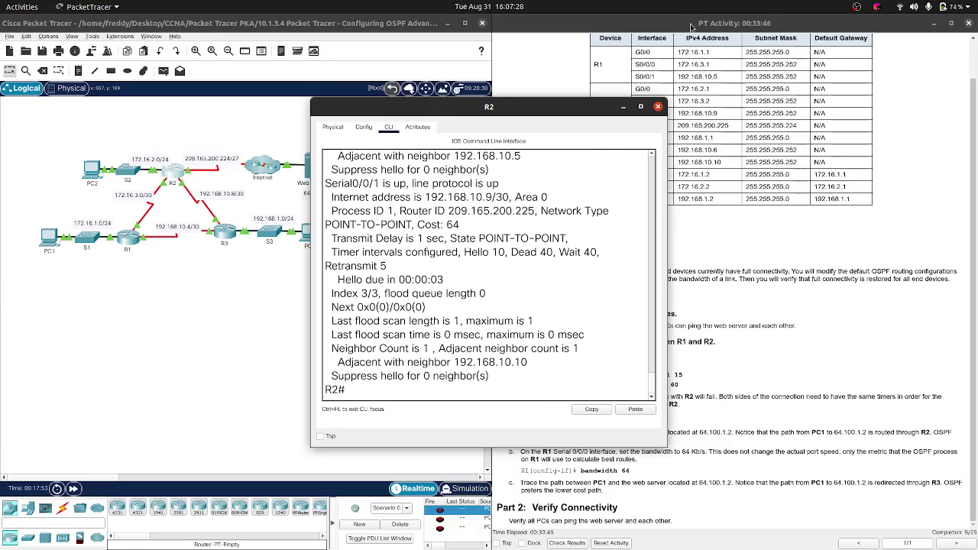
{"action": "left_click", "coordinate": [657, 107]}
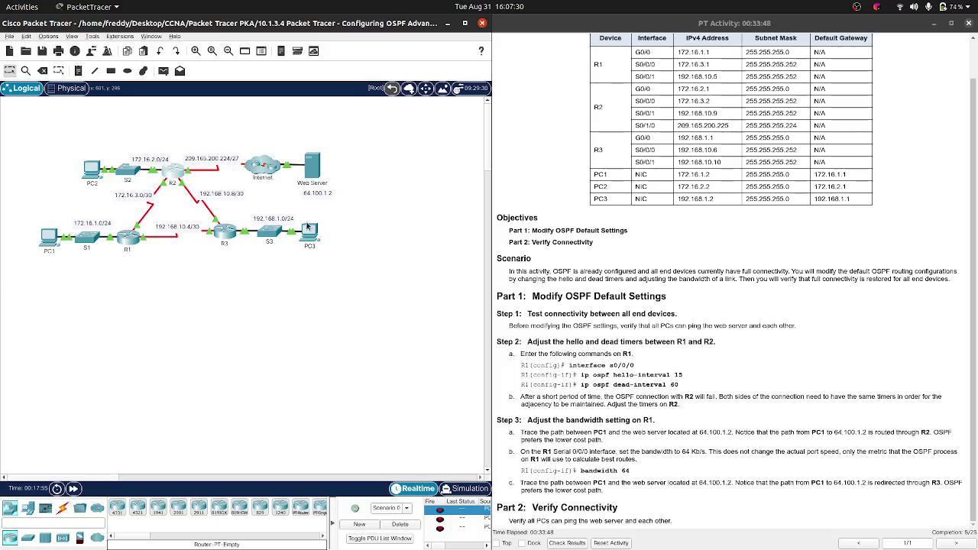
Step: Display R1's OSPF interface details with show ip ospf int and examine each interface's timer intervals, then close the console
{"action": "left_click", "coordinate": [130, 237]}
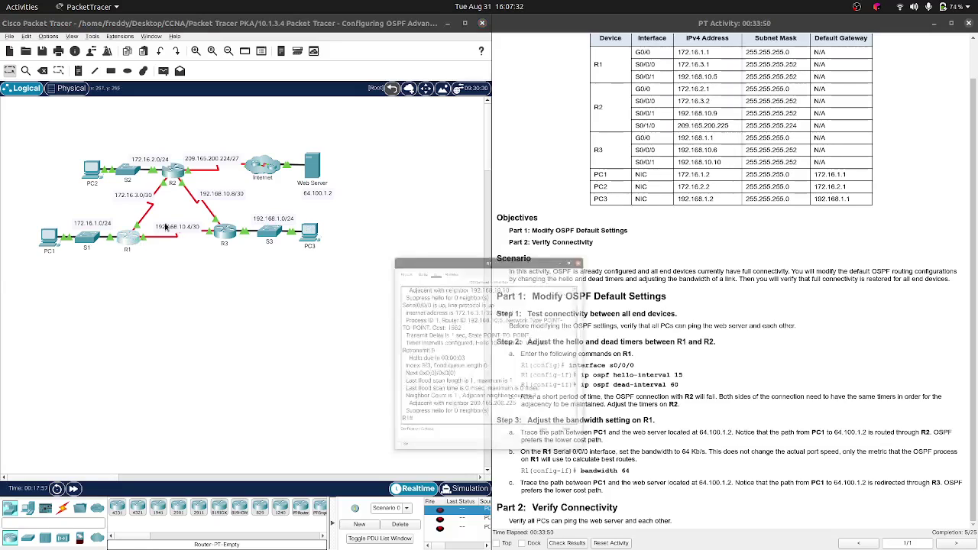
{"action": "key", "text": "Up"}
{"action": "key", "text": "Up"}
{"action": "key", "text": "Up"}
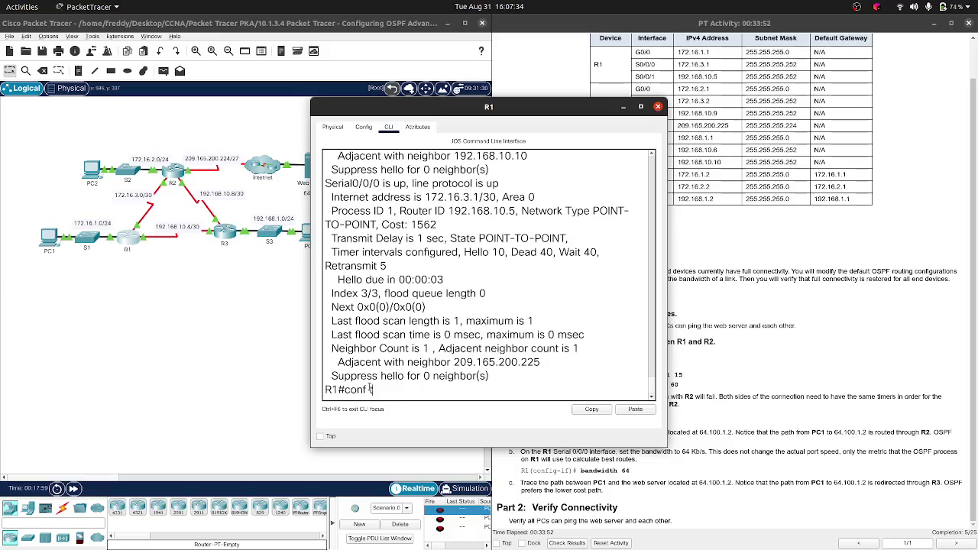
{"action": "key", "text": "Return"}
{"action": "key", "text": "space"}
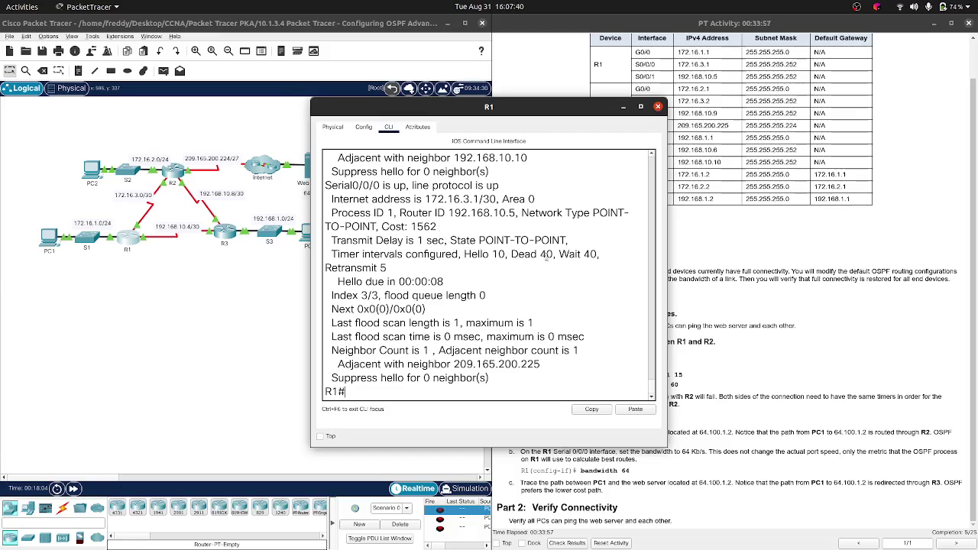
{"action": "scroll", "coordinate": [558, 281], "scroll_direction": "up", "scroll_amount": 4}
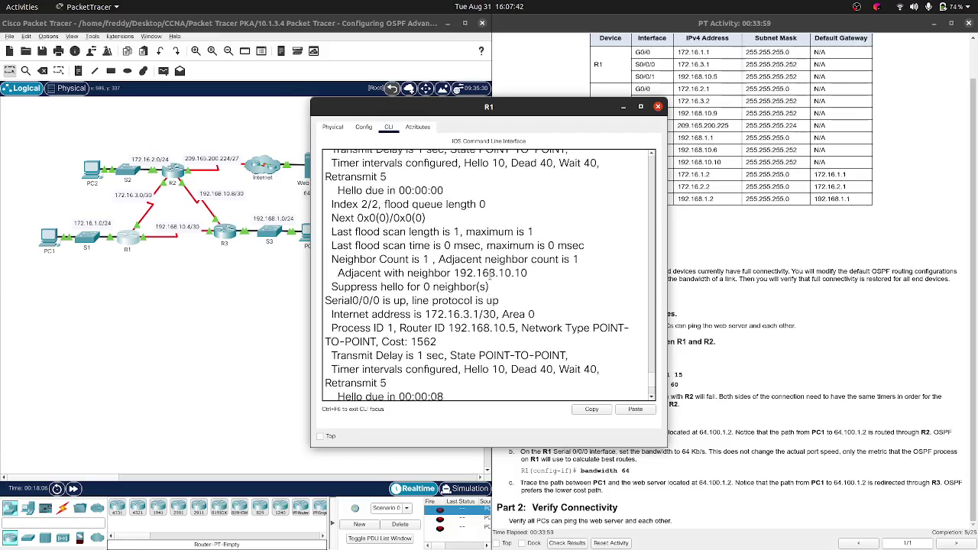
{"action": "scroll", "coordinate": [489, 276], "scroll_direction": "up", "scroll_amount": 2}
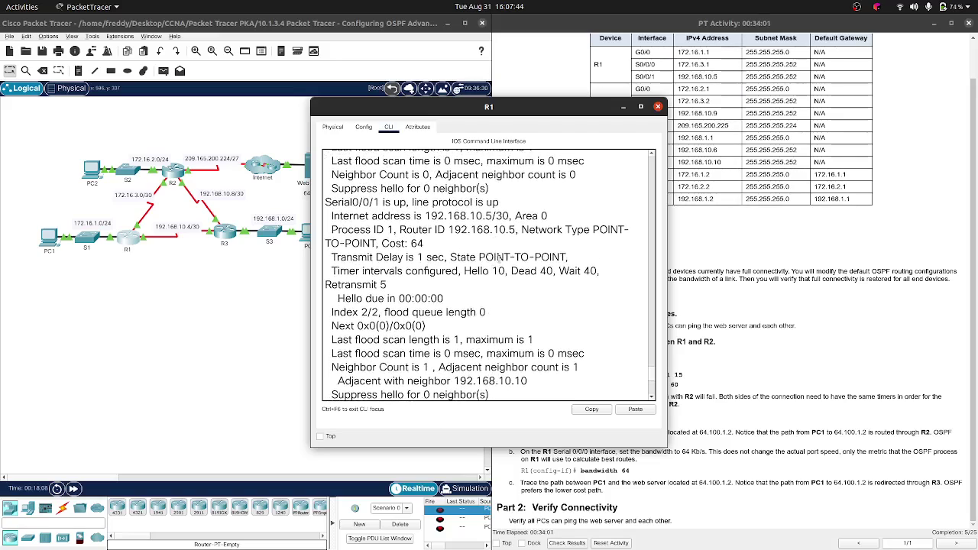
{"action": "scroll", "coordinate": [578, 284], "scroll_direction": "up", "scroll_amount": 6}
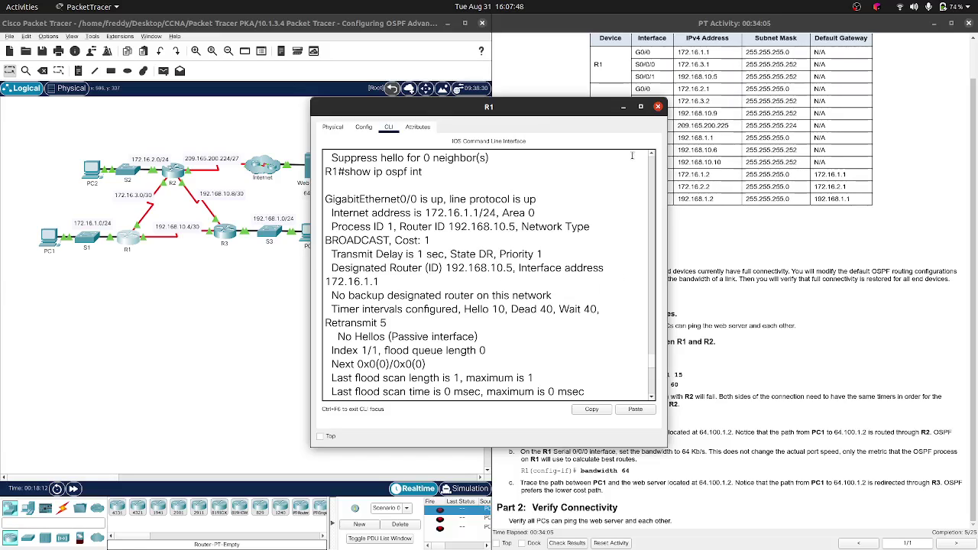
{"action": "left_click", "coordinate": [658, 107]}
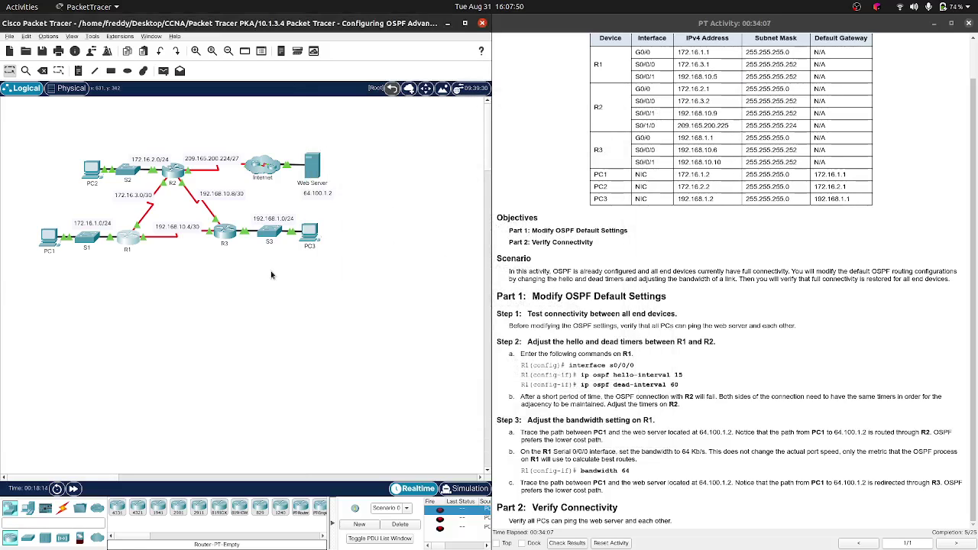
Step: Open R3's console, run show ip ospf interface, and examine the hello and dead intervals of its interfaces
{"action": "left_click", "coordinate": [226, 235]}
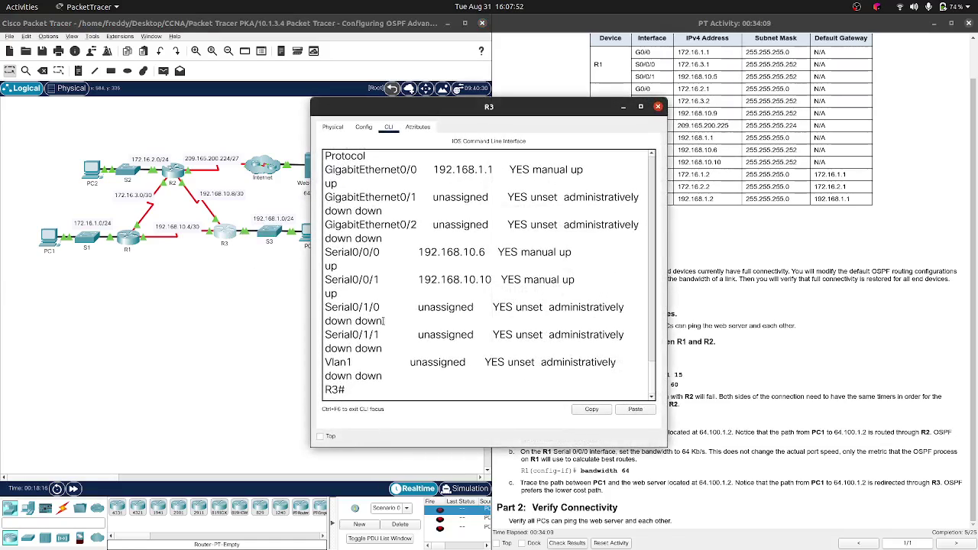
{"action": "key", "text": "Up"}
{"action": "key", "text": "Up"}
{"action": "key", "text": "Down"}
{"action": "key", "text": "Down"}
{"action": "key", "text": "Up"}
{"action": "key", "text": "BackSpace"}
{"action": "key", "text": "BackSpace"}
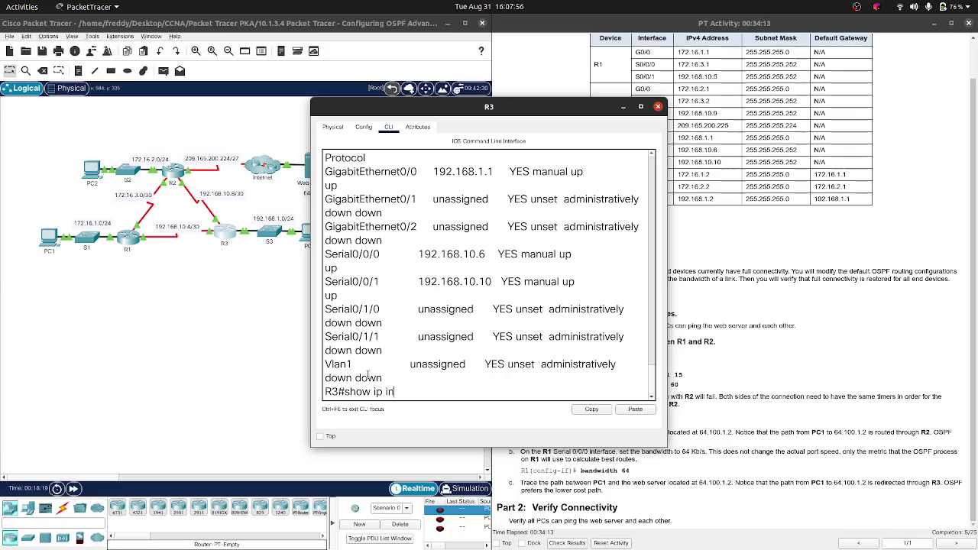
{"action": "key", "text": "BackSpace"}
{"action": "key", "text": "BackSpace"}
{"action": "type", "text": "ospf in"}
{"action": "key", "text": "Tab"}
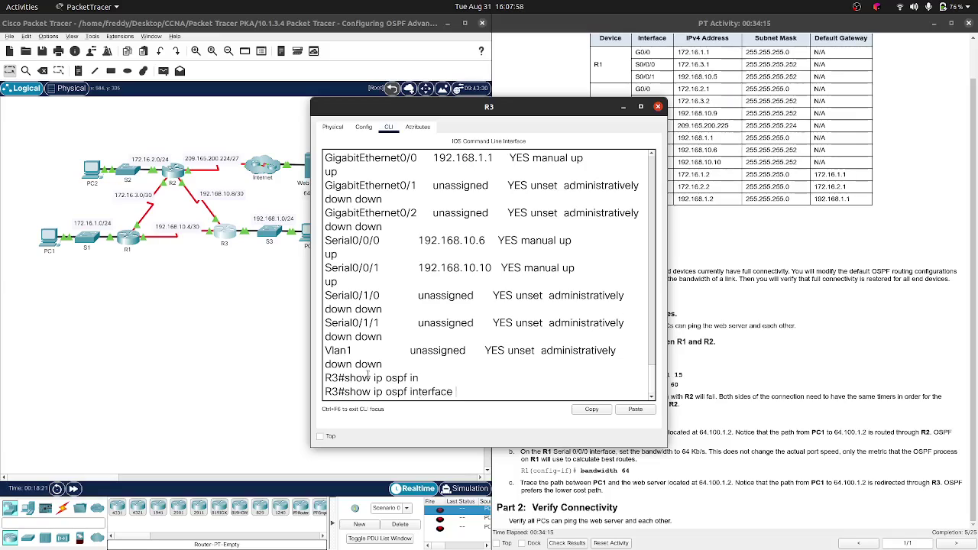
{"action": "key", "text": "Return"}
{"action": "key", "text": "space"}
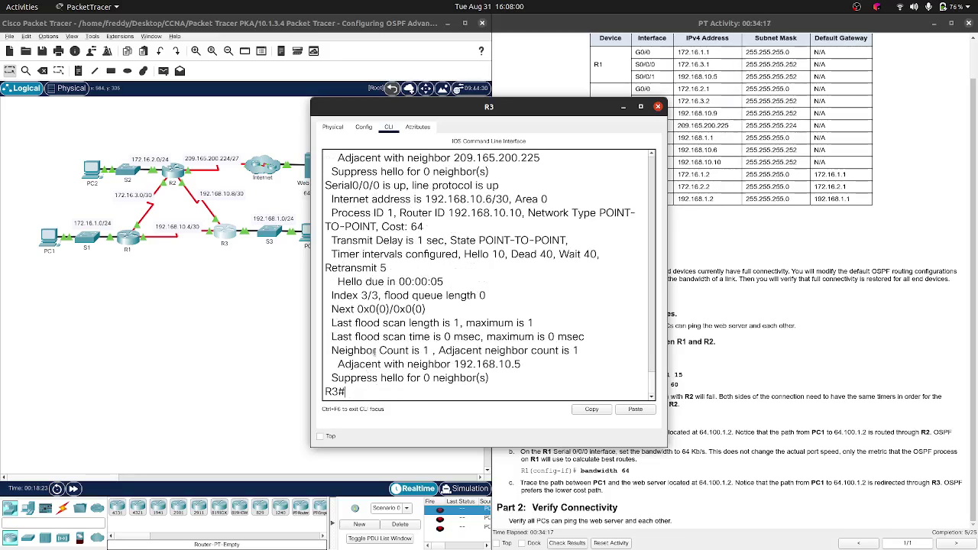
{"action": "scroll", "coordinate": [377, 349], "scroll_direction": "up", "scroll_amount": 5}
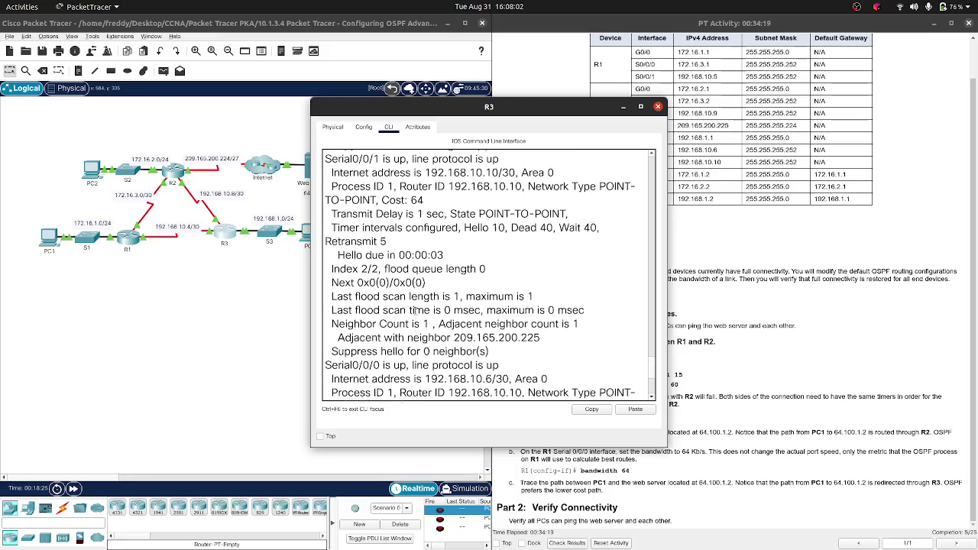
{"action": "scroll", "coordinate": [415, 311], "scroll_direction": "up", "scroll_amount": 8}
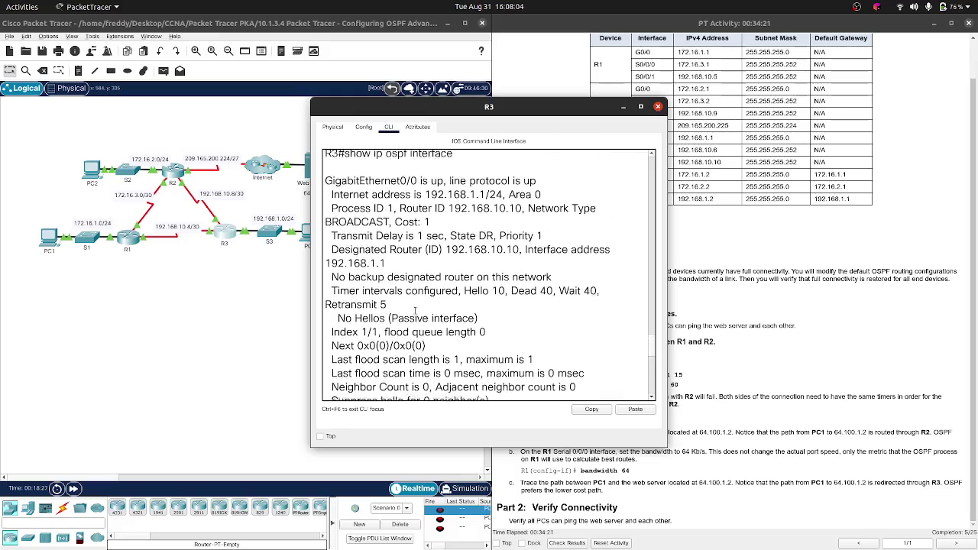
{"action": "scroll", "coordinate": [415, 311], "scroll_direction": "up", "scroll_amount": 3}
{"action": "scroll", "coordinate": [415, 311], "scroll_direction": "down", "scroll_amount": 15}
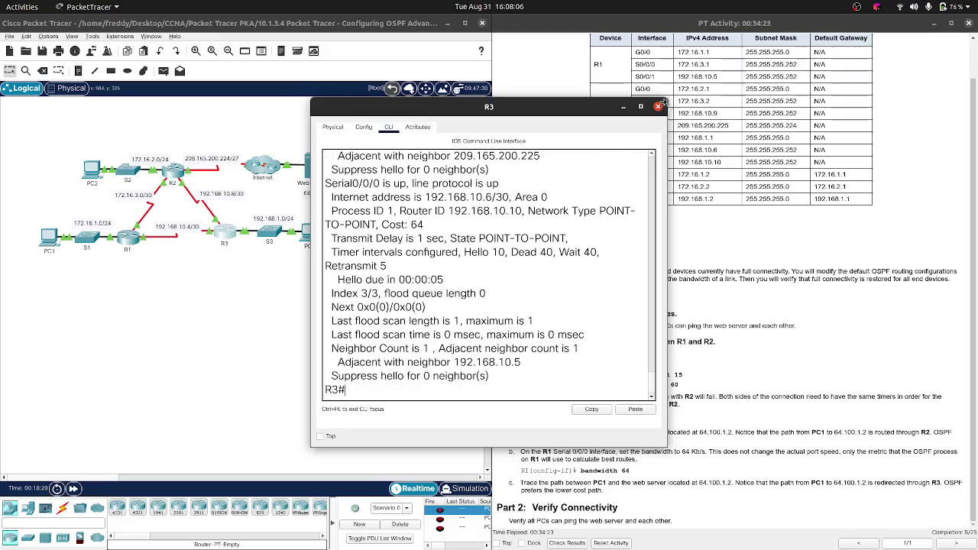
Step: List R3's OSPF neighbors with show ip ospf neighbor, then close the console
{"action": "type", "text": "sh"}
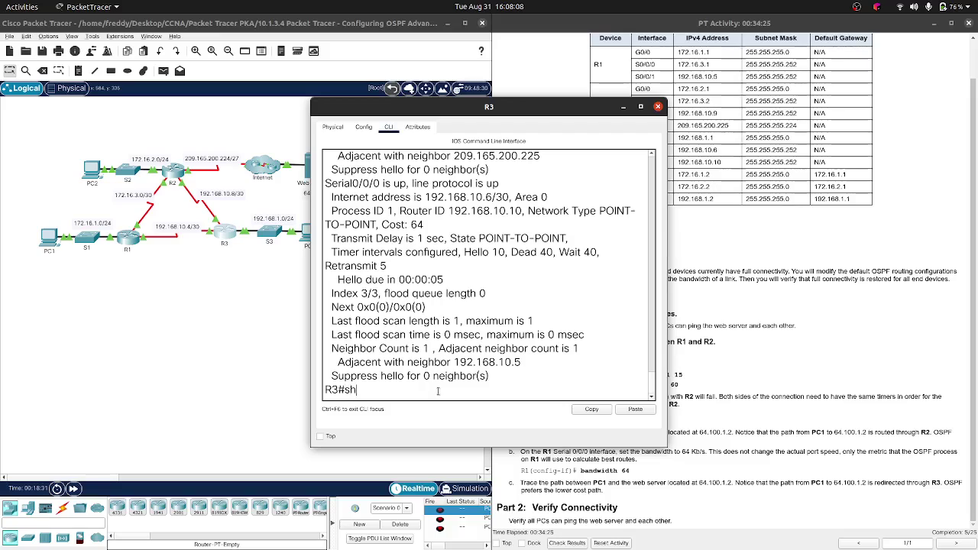
{"action": "type", "text": "ow ip osp"}
{"action": "key", "text": "Tab"}
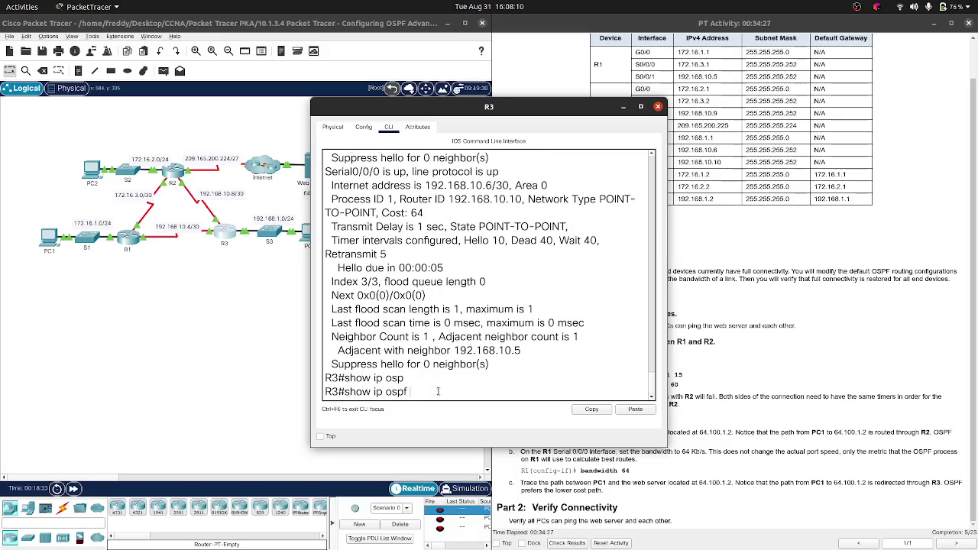
{"action": "type", "text": "ne"}
{"action": "key", "text": "Tab"}
{"action": "key", "text": "Return"}
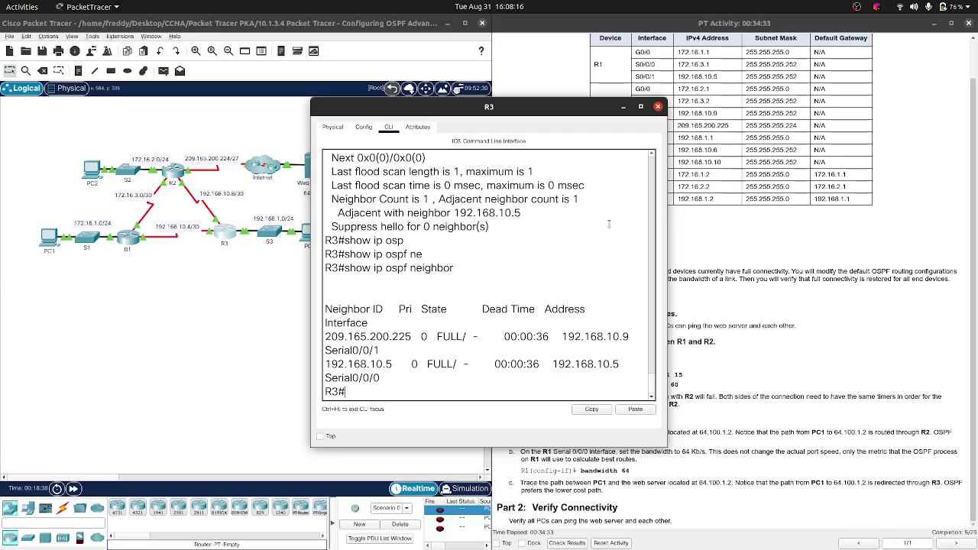
{"action": "left_click", "coordinate": [657, 106]}
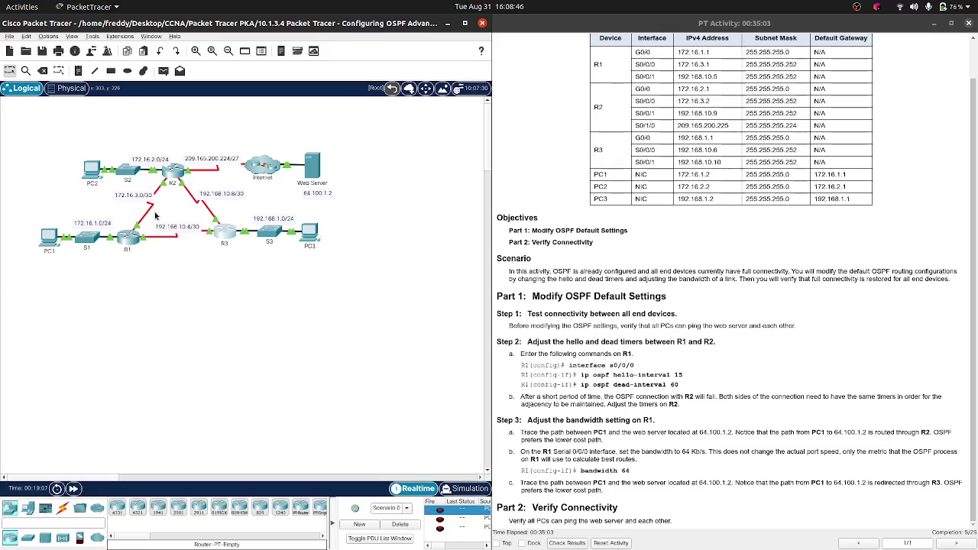
Step: Open R1's console and enter configuration mode for interface s0/0/0
{"action": "left_click", "coordinate": [127, 239]}
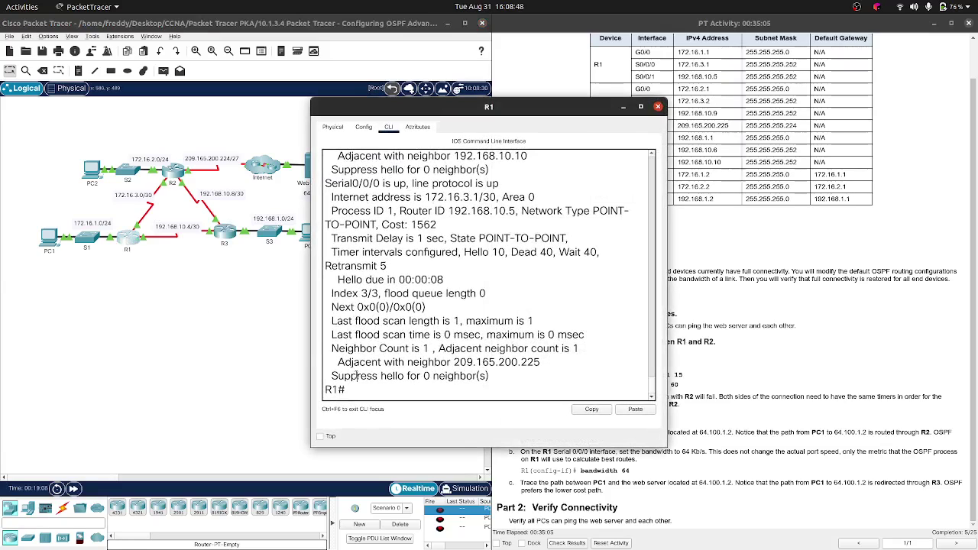
{"action": "type", "text": "c"}
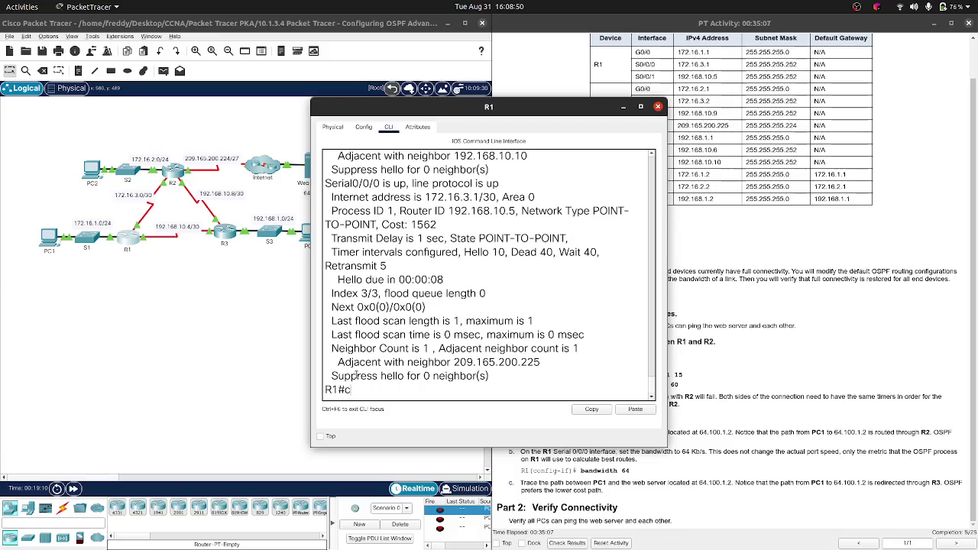
{"action": "type", "text": "onf"}
{"action": "key", "text": "Return"}
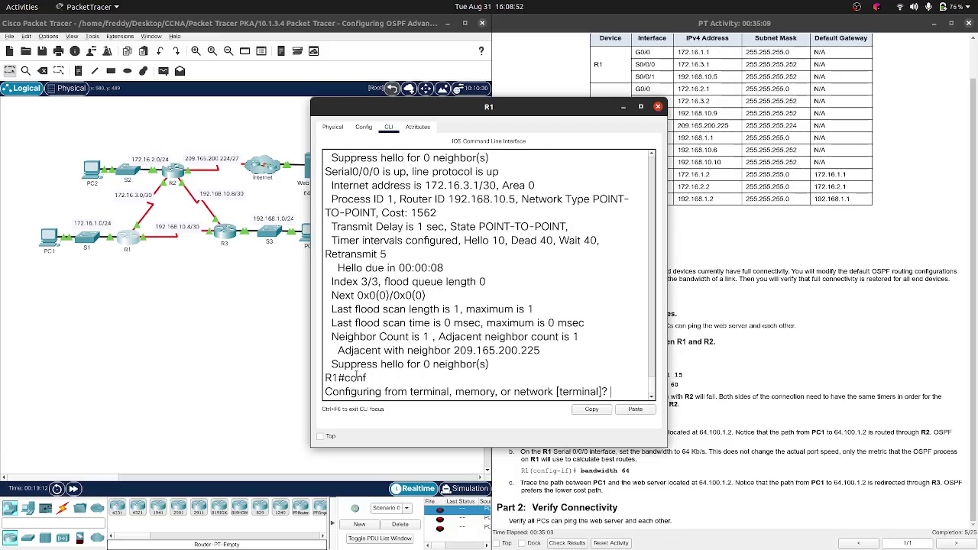
{"action": "key", "text": "Return"}
{"action": "key", "text": "Return"}
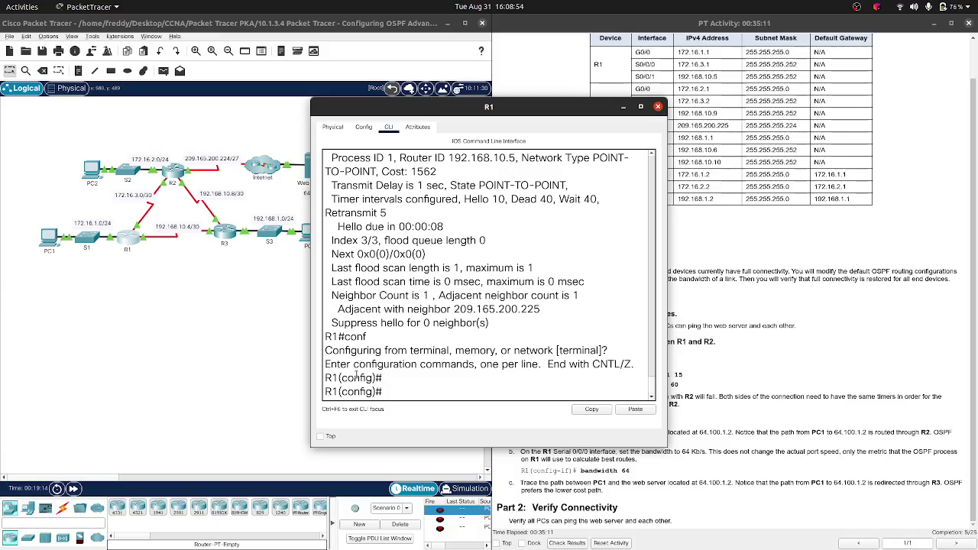
{"action": "key", "text": "Up"}
{"action": "key", "text": "Up"}
{"action": "key", "text": "Return"}
Step: Set the OSPF hello interval on R1's s0/0/0 interface to 15 with ip ospf hello-interval 15
{"action": "key", "text": "Up"}
{"action": "key", "text": "Up"}
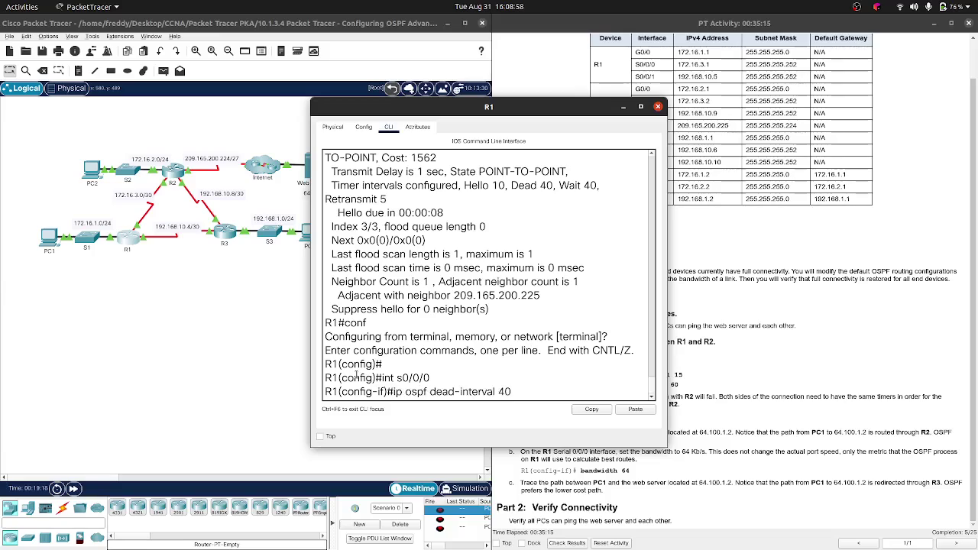
{"action": "key", "text": "Up"}
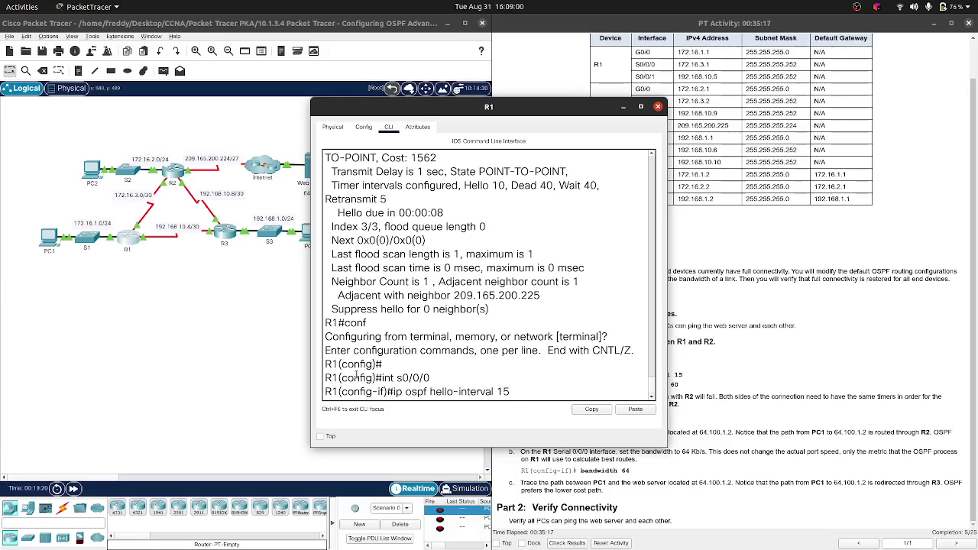
{"action": "type", "text": "\\"}
{"action": "key", "text": "Return"}
{"action": "key", "text": "Up"}
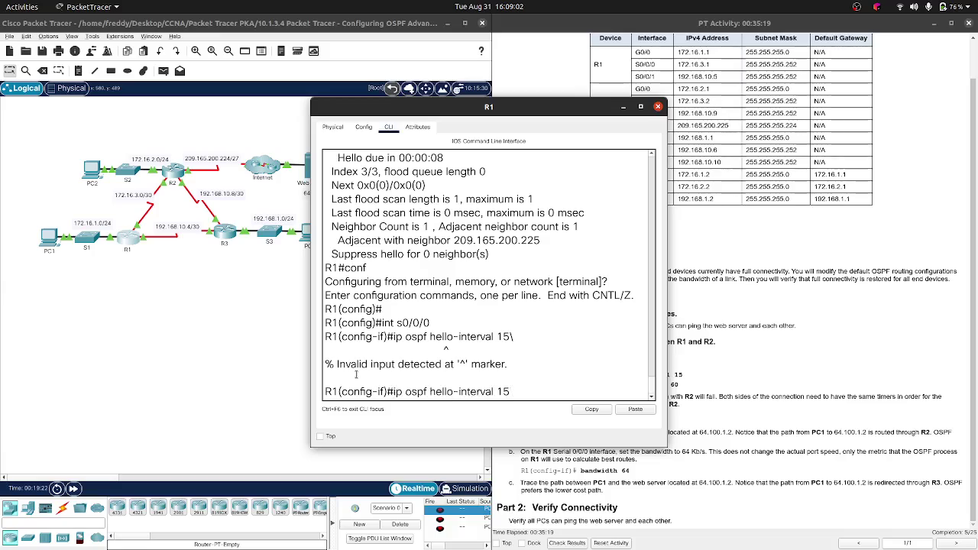
{"action": "key", "text": "Return"}
Step: Set the OSPF dead interval on R1's s0/0/0 interface to 60 with ip ospf dead-interval 60, and close R1's console
{"action": "key", "text": "Up"}
{"action": "key", "text": "Up"}
{"action": "key", "text": "Up"}
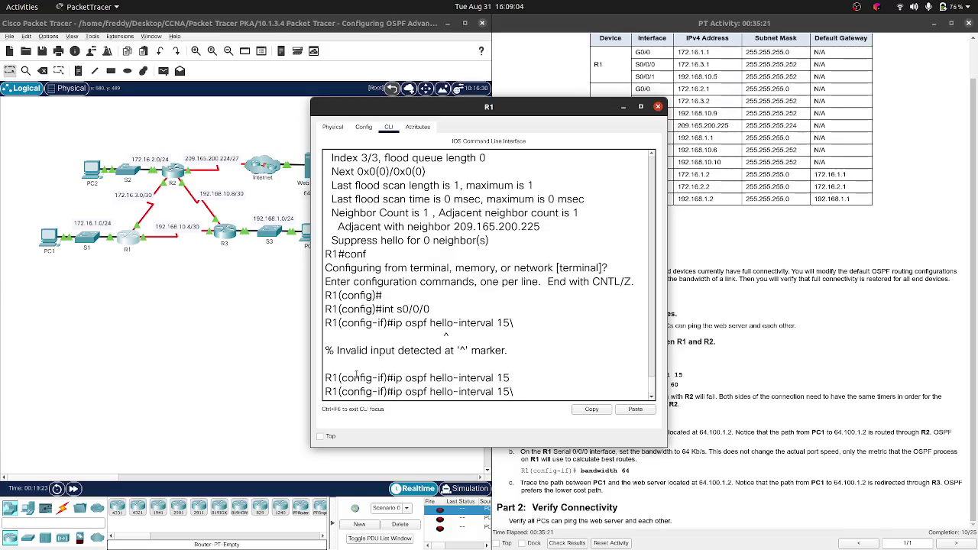
{"action": "key", "text": "Up"}
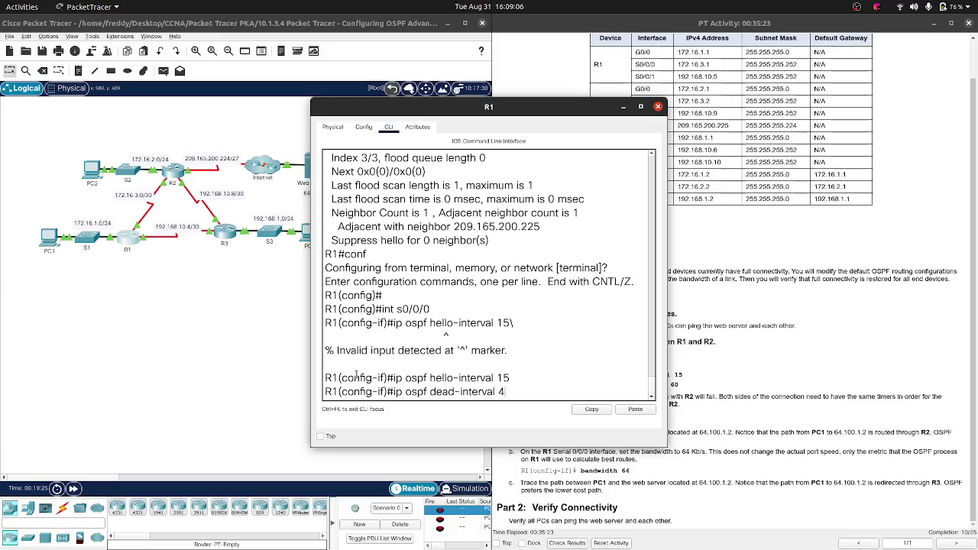
{"action": "type", "text": "60"}
{"action": "key", "text": "Return"}
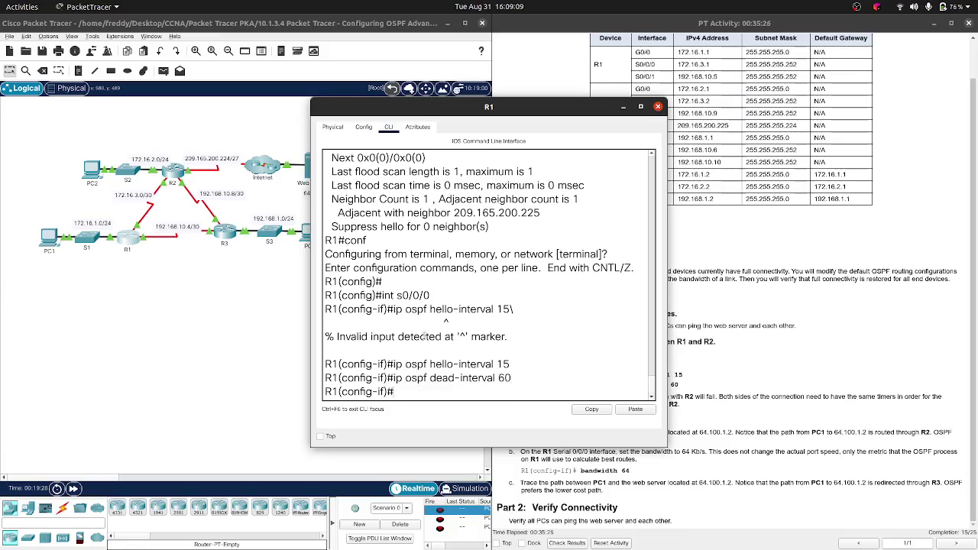
{"action": "left_click", "coordinate": [658, 106]}
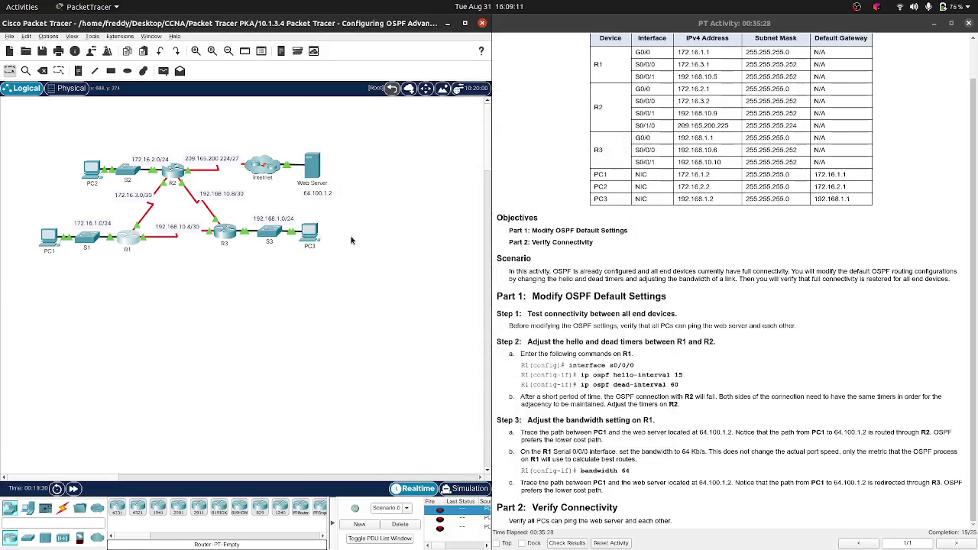
Step: Open R2's console and try to enter configuration mode
{"action": "left_click", "coordinate": [173, 176]}
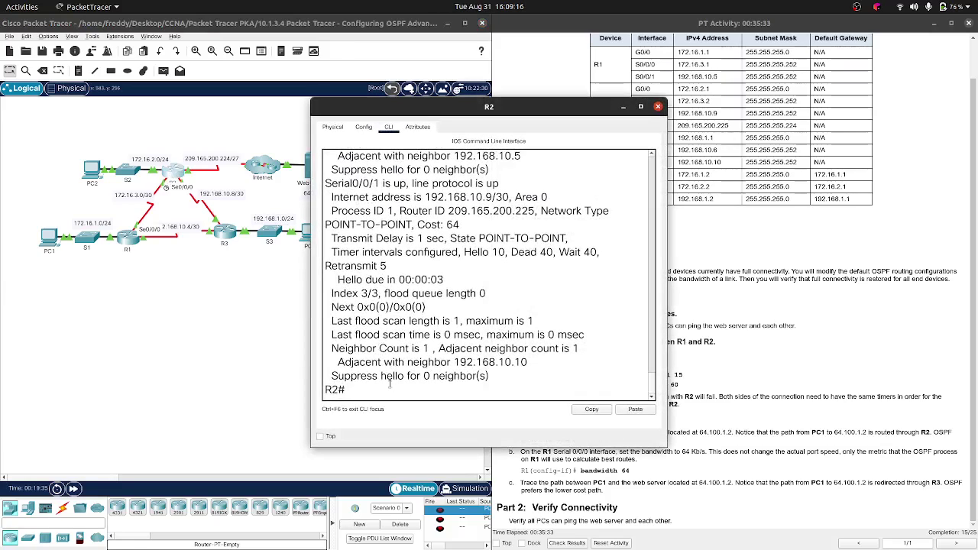
{"action": "type", "text": "cont"}
{"action": "key", "text": "Return"}
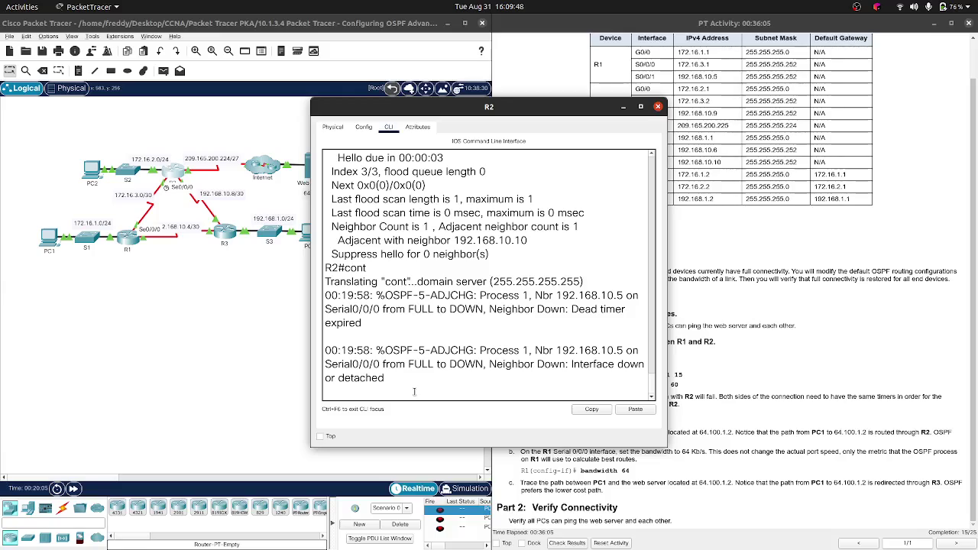
{"action": "key", "text": "XF86TouchpadToggle"}
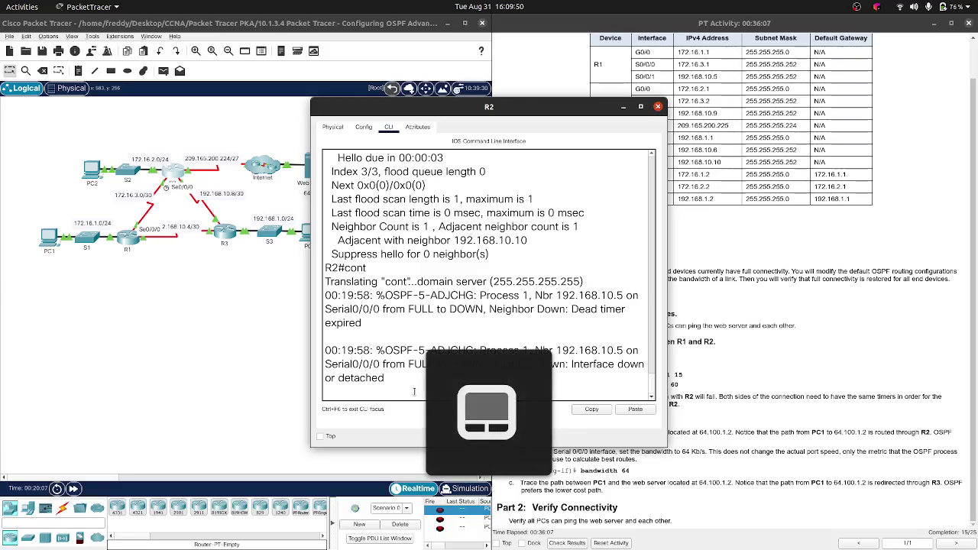
{"action": "key", "text": "XF86TouchpadToggle"}
{"action": "key", "text": "XF86TouchpadToggle"}
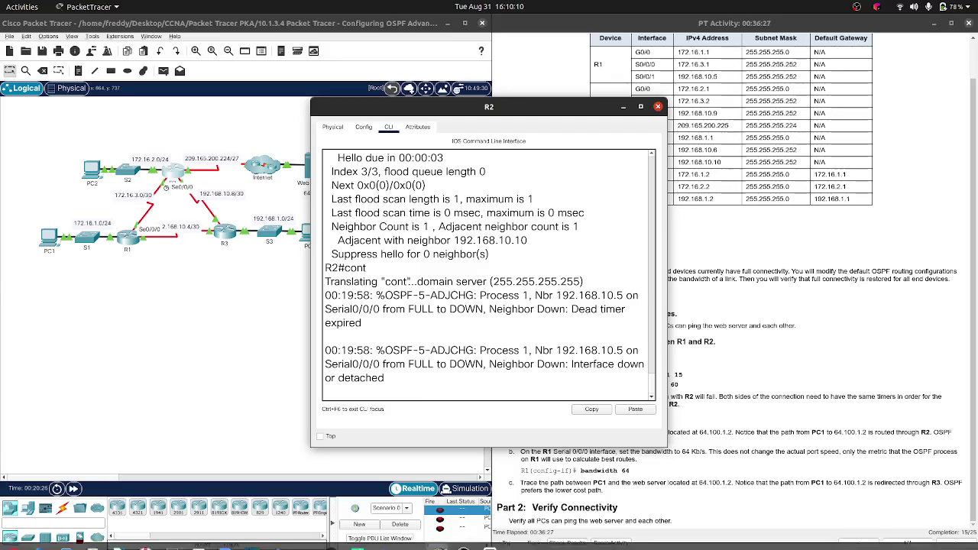
{"action": "left_click", "coordinate": [464, 538]}
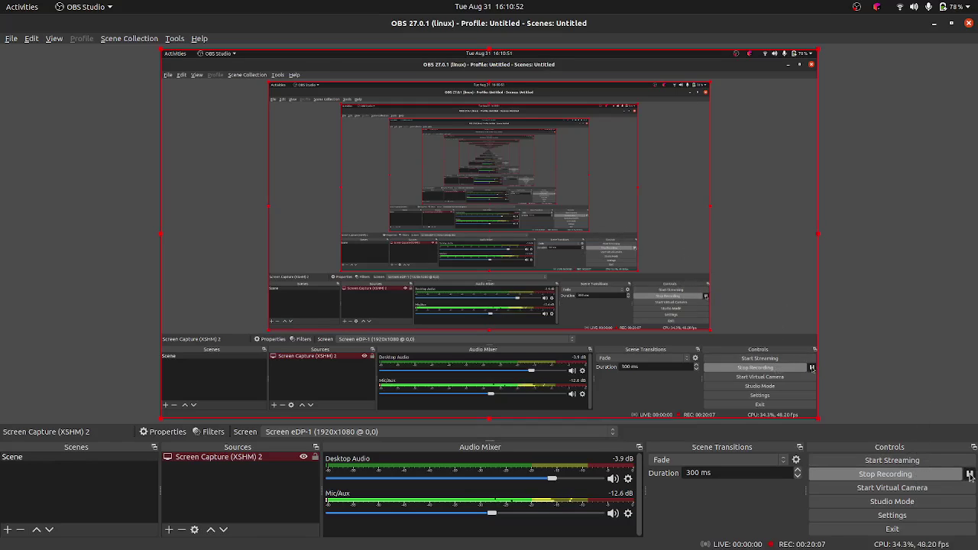
{"action": "left_click", "coordinate": [934, 23]}
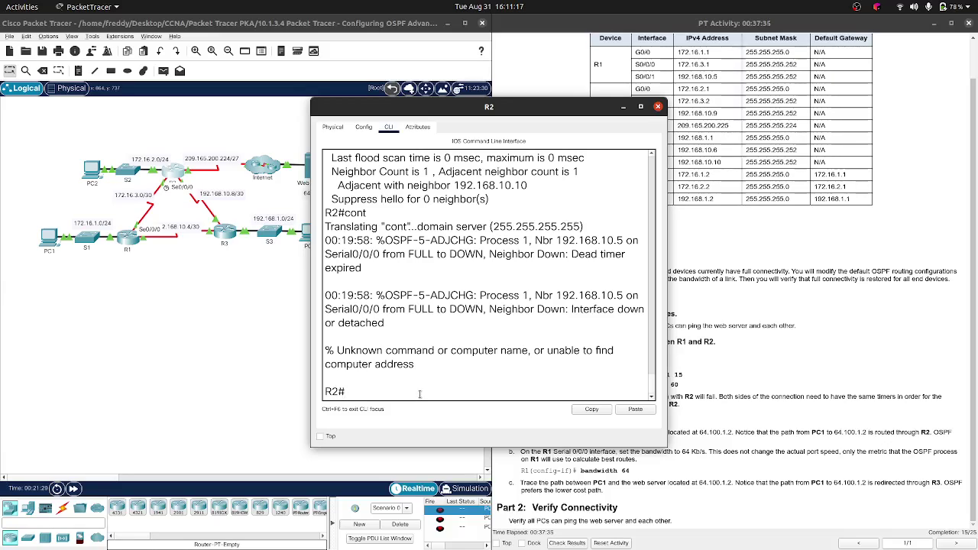
Step: Enter global configuration mode on R2 with conf t and select interface s0/0/0
{"action": "type", "text": "conf t"}
{"action": "key", "text": "Return"}
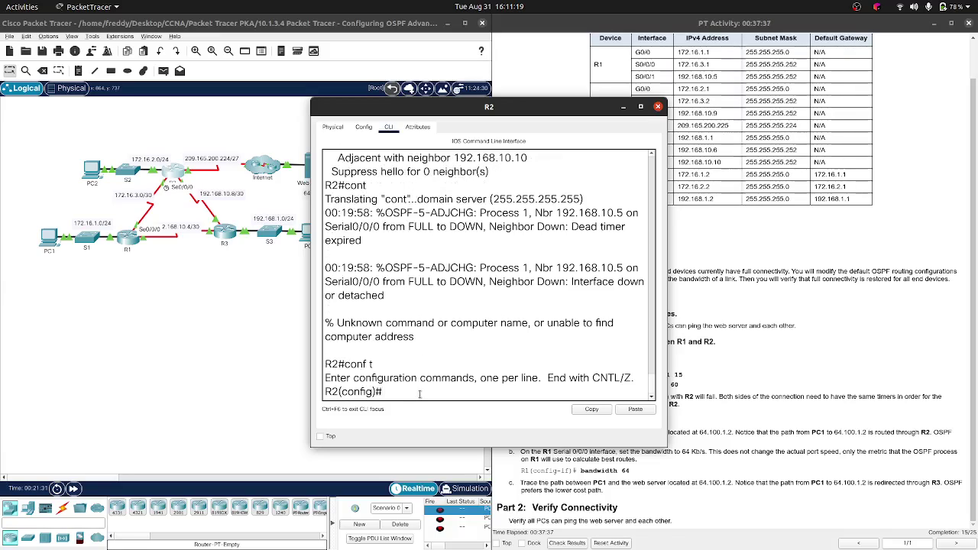
{"action": "type", "text": "int s0/0/0"}
{"action": "key", "text": "Return"}
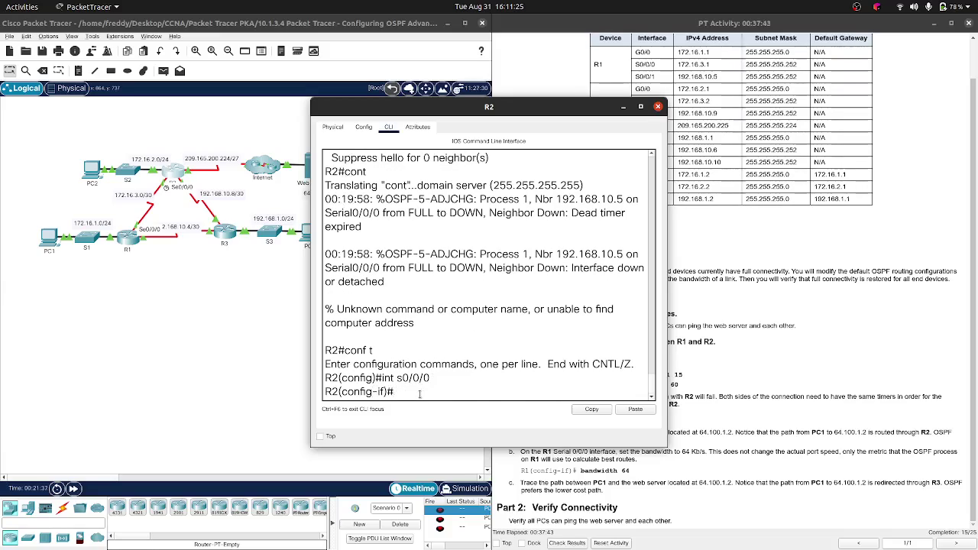
Step: Set the OSPF hello interval on R2's s0/0/0 interface to 15 with ip ospf hello-interval 15
{"action": "type", "text": "ip os"}
{"action": "key", "text": "Tab"}
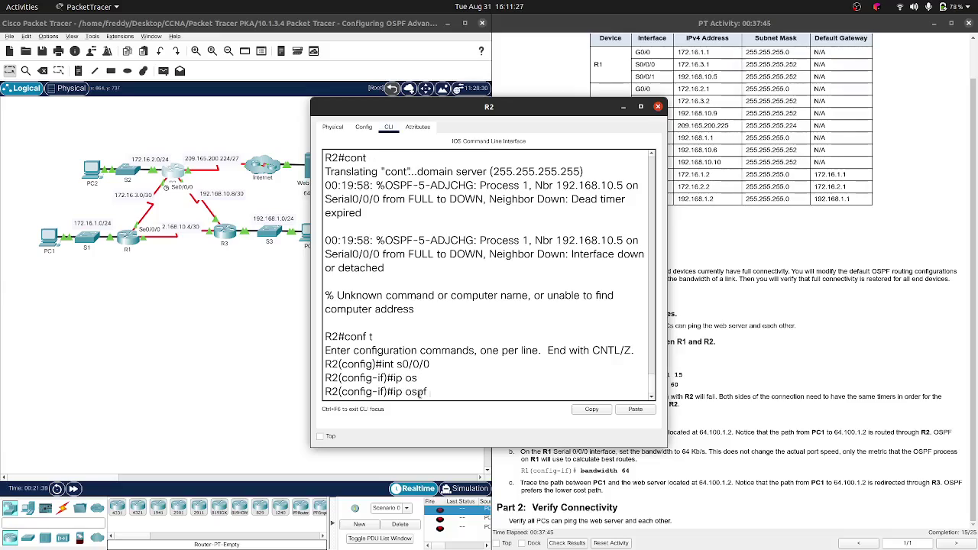
{"action": "type", "text": "h"}
{"action": "key", "text": "Tab"}
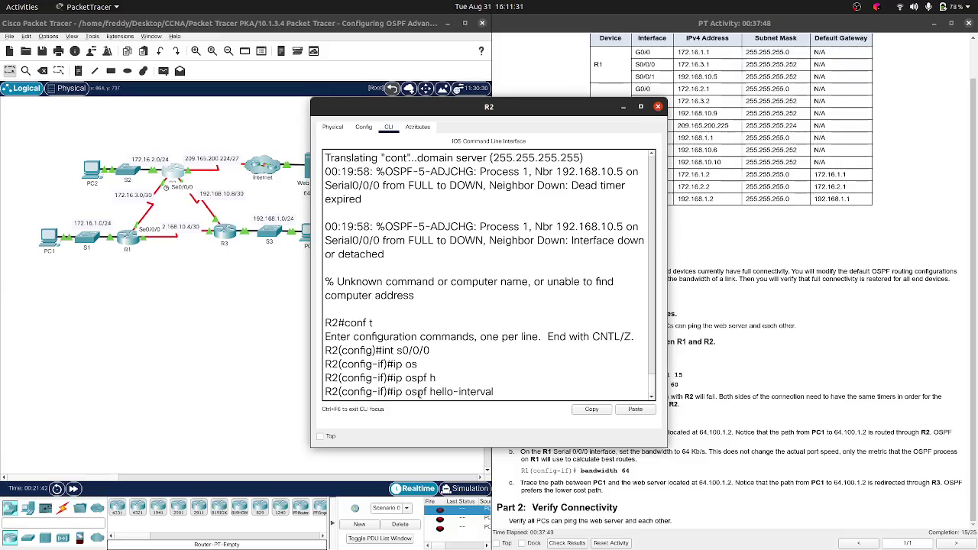
{"action": "type", "text": "15"}
{"action": "key", "text": "Return"}
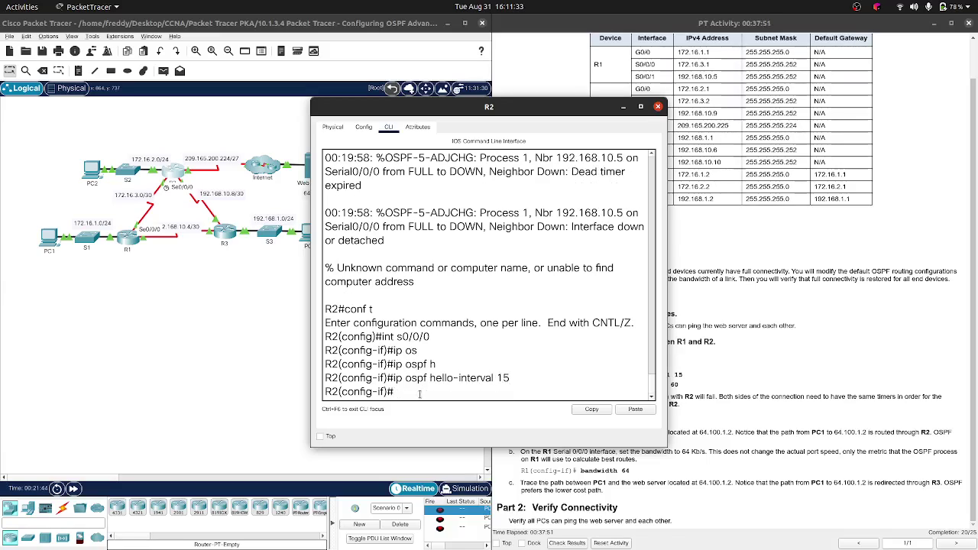
Step: Set the OSPF dead interval on R2's s0/0/0 interface to 60, exit interface configuration, and close R2's console
{"action": "type", "text": "ip osp"}
{"action": "key", "text": "Tab"}
{"action": "type", "text": "de"}
{"action": "key", "text": "Tab"}
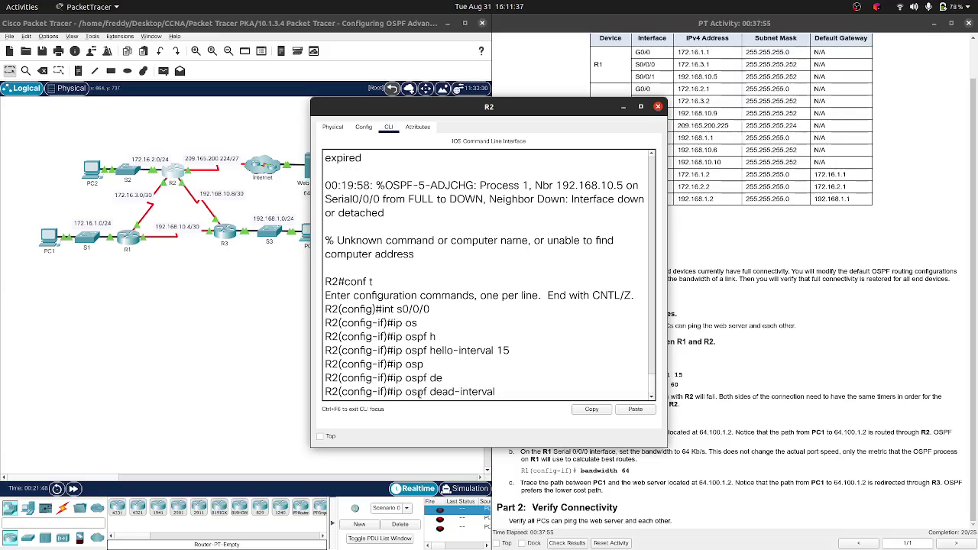
{"action": "type", "text": "60"}
{"action": "key", "text": "Return"}
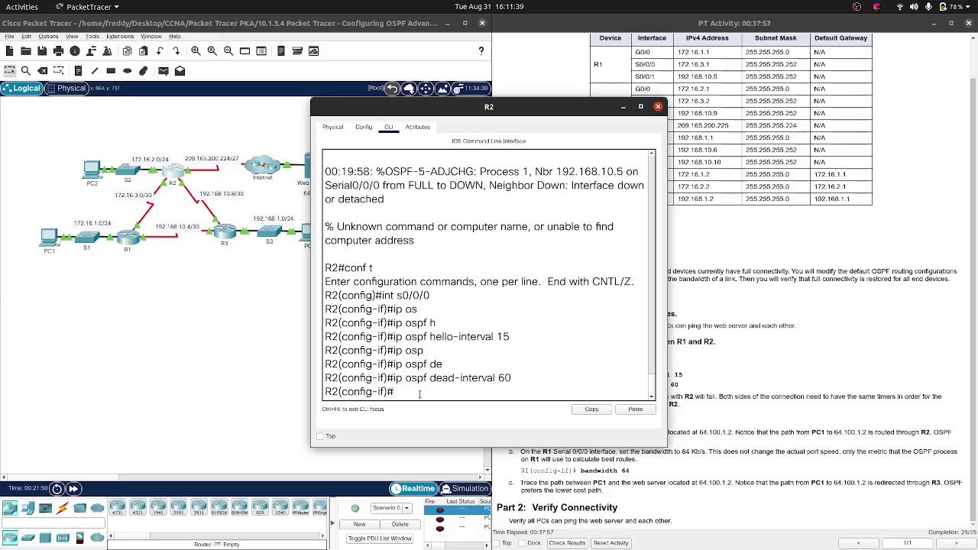
{"action": "key", "text": "Return"}
{"action": "key", "text": "Return"}
{"action": "type", "text": "exit"}
{"action": "key", "text": "Return"}
{"action": "key", "text": "Return"}
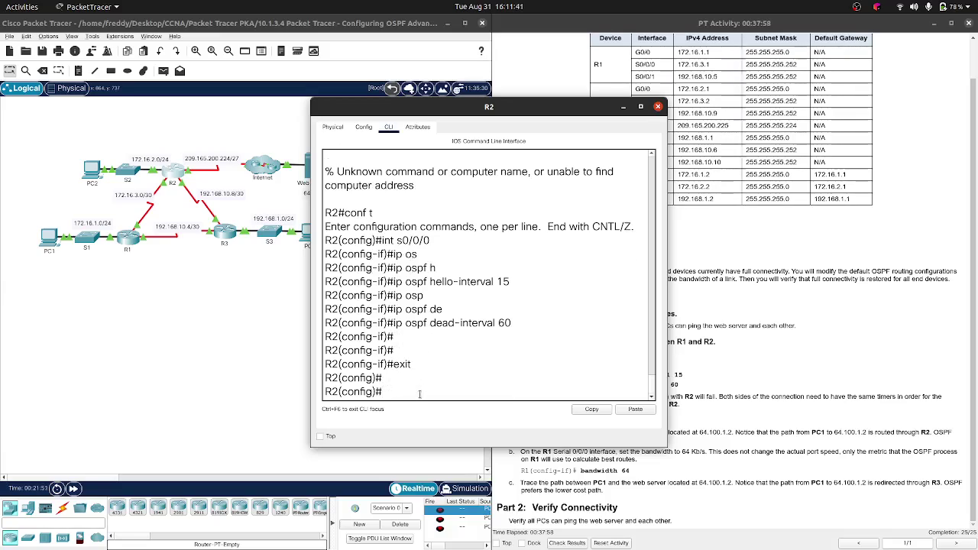
{"action": "left_click", "coordinate": [657, 107]}
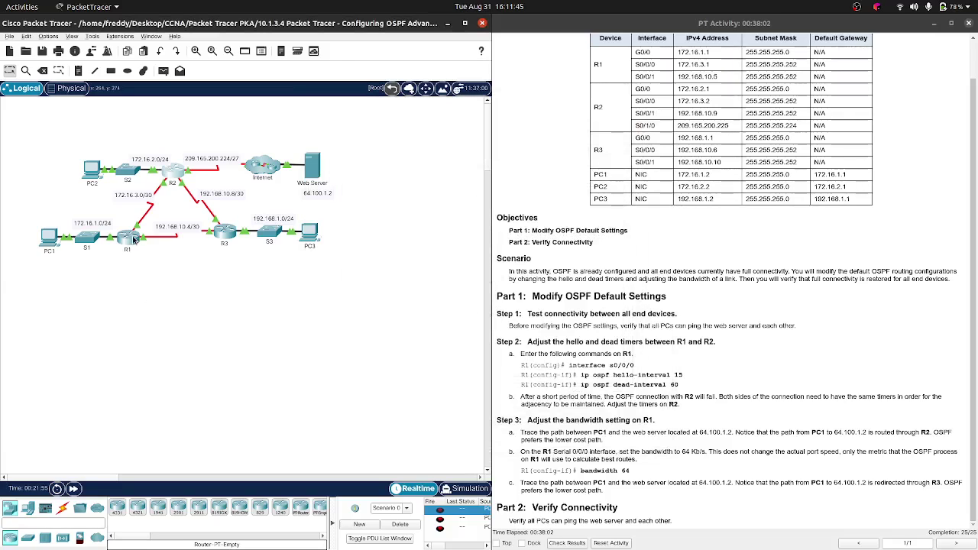
Step: Open R1's console, reapply ip ospf dead-interval 60 on s0/0/0, and return to privileged EXEC mode
{"action": "left_click", "coordinate": [134, 239]}
{"action": "key", "text": "Return"}
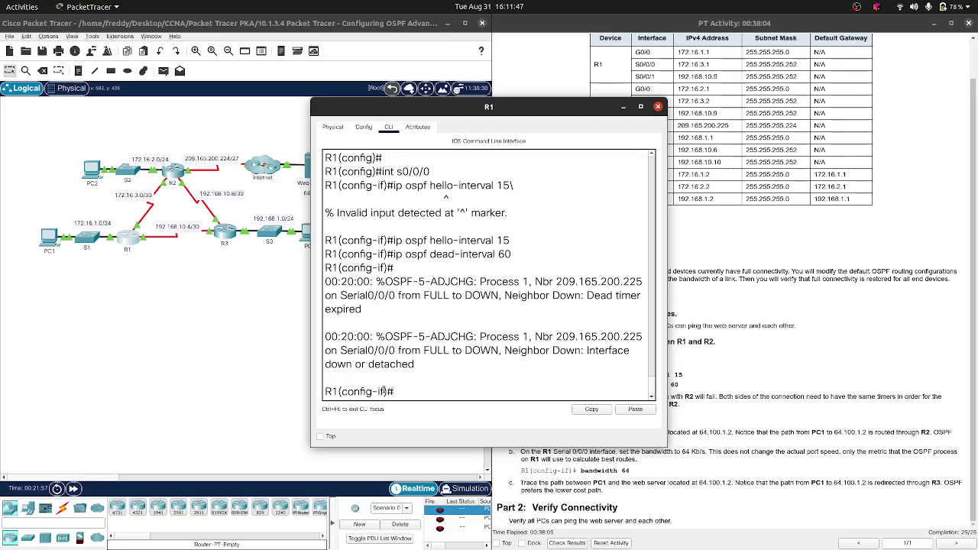
{"action": "key", "text": "Up"}
{"action": "key", "text": "Return"}
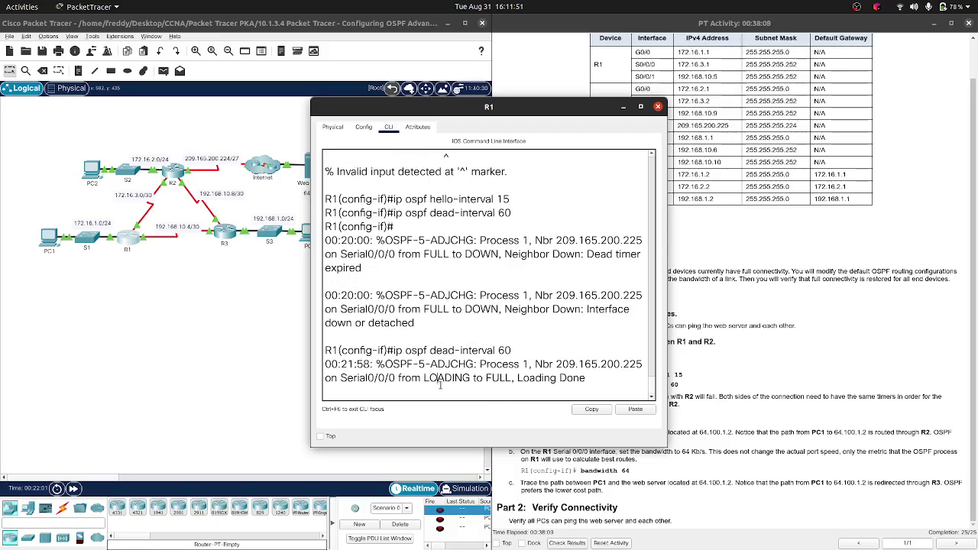
{"action": "key", "text": "Return"}
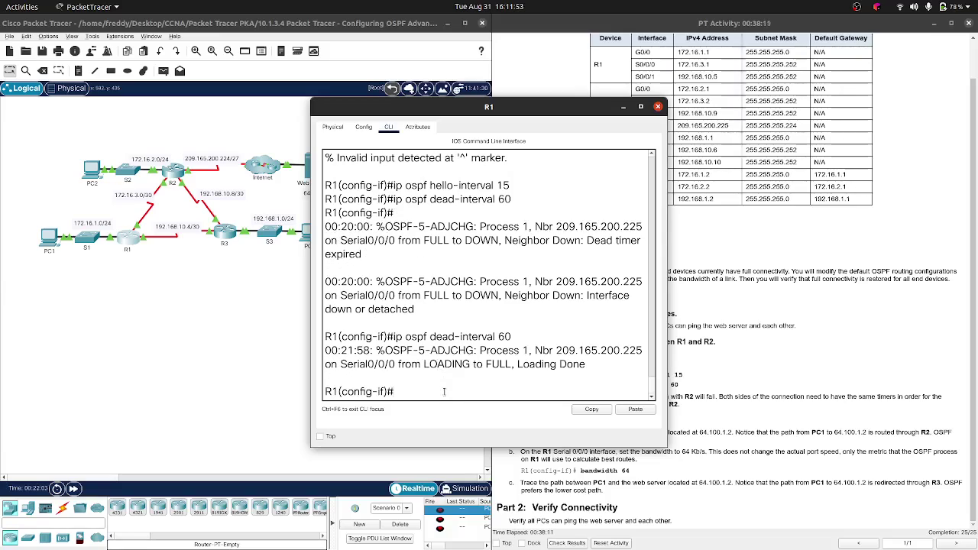
{"action": "key", "text": "ctrl+z"}
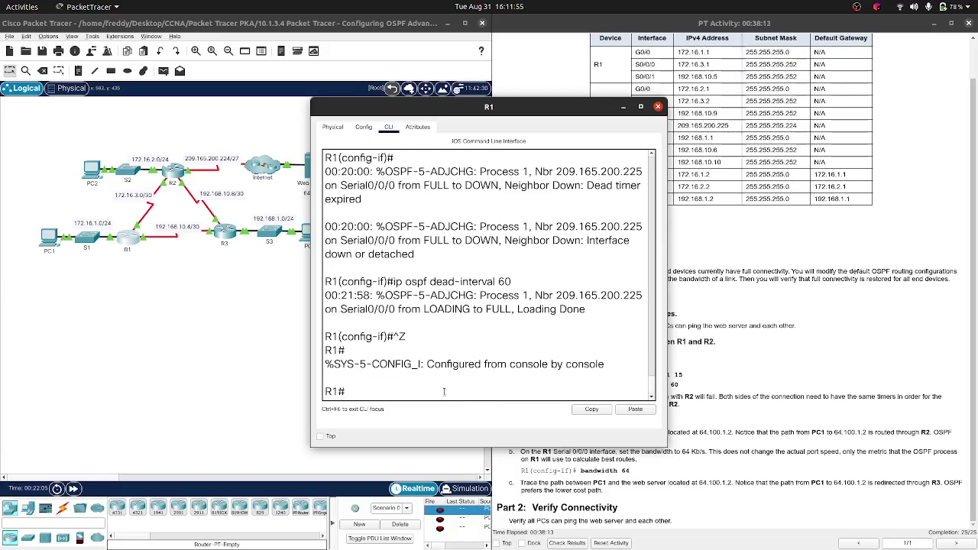
Step: List R1's OSPF neighbors with show ip ospf neighbor, examine their state and dead time, and close the console
{"action": "type", "text": "show ip os`"}
{"action": "key", "text": "Tab"}
{"action": "key", "text": "BackSpace"}
{"action": "key", "text": "Tab"}
{"action": "type", "text": "pf ne"}
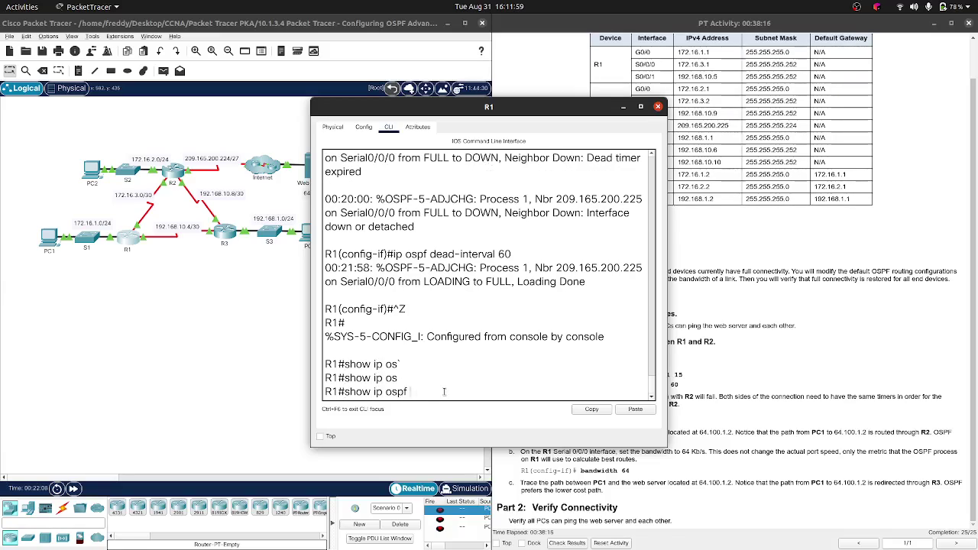
{"action": "key", "text": "Tab"}
{"action": "key", "text": "Return"}
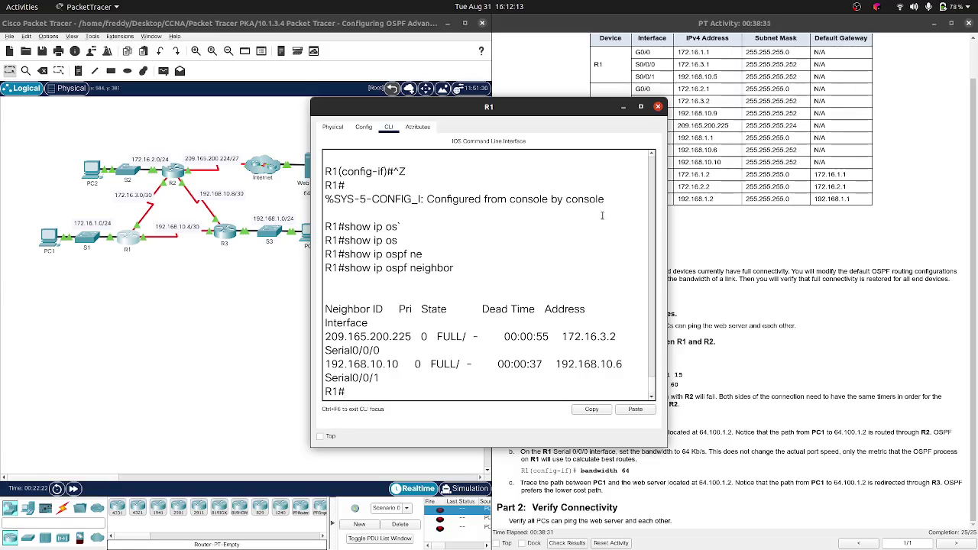
{"action": "left_click", "coordinate": [656, 107]}
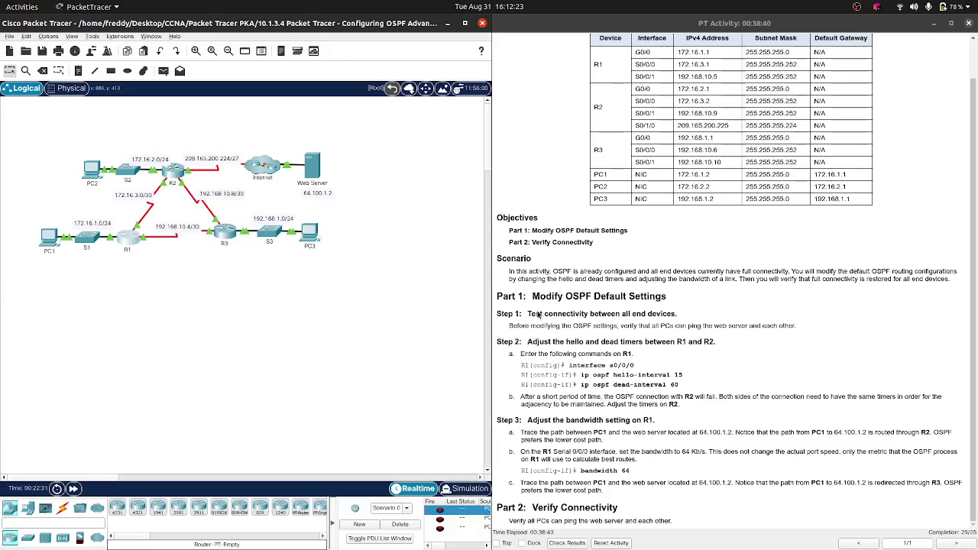
{"action": "scroll", "coordinate": [585, 306], "scroll_direction": "up", "scroll_amount": 2}
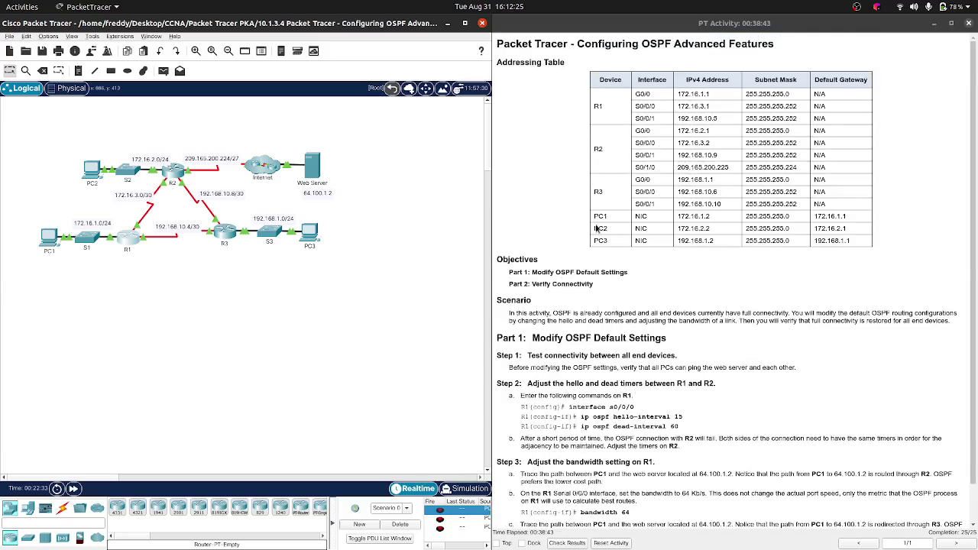
{"action": "scroll", "coordinate": [597, 228], "scroll_direction": "down", "scroll_amount": 2}
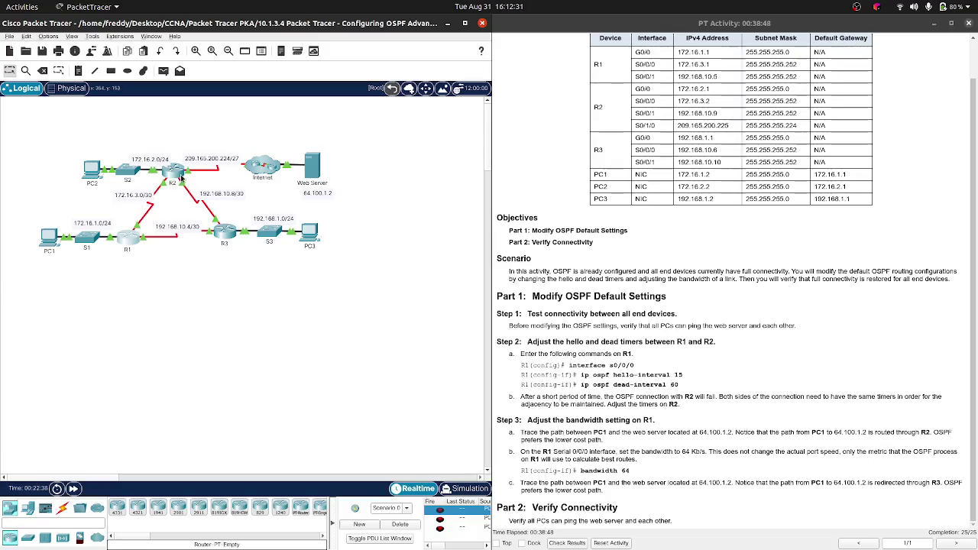
{"action": "mouse_move", "coordinate": [182, 178]}
{"action": "mouse_move", "coordinate": [159, 198]}
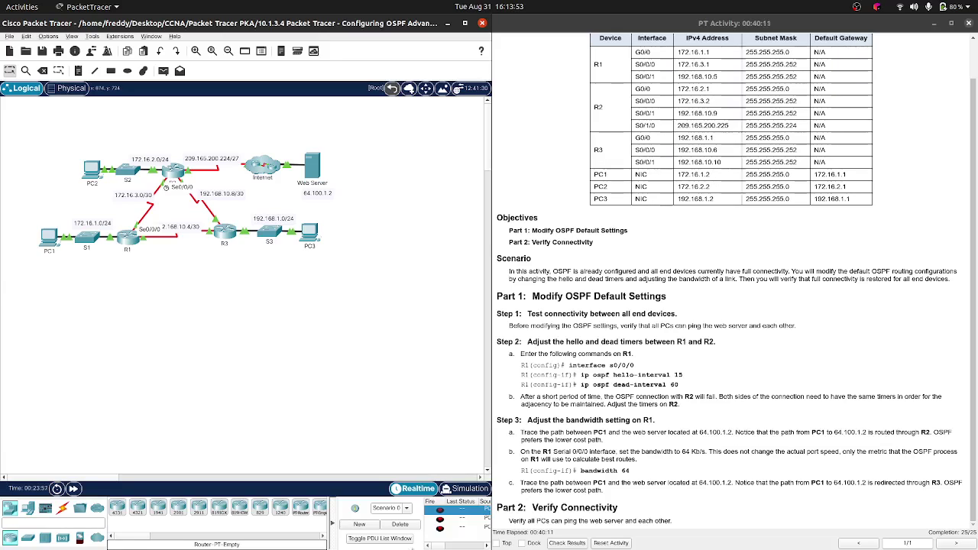
{"action": "mouse_move", "coordinate": [435, 548]}
{"action": "left_click", "coordinate": [463, 538]}
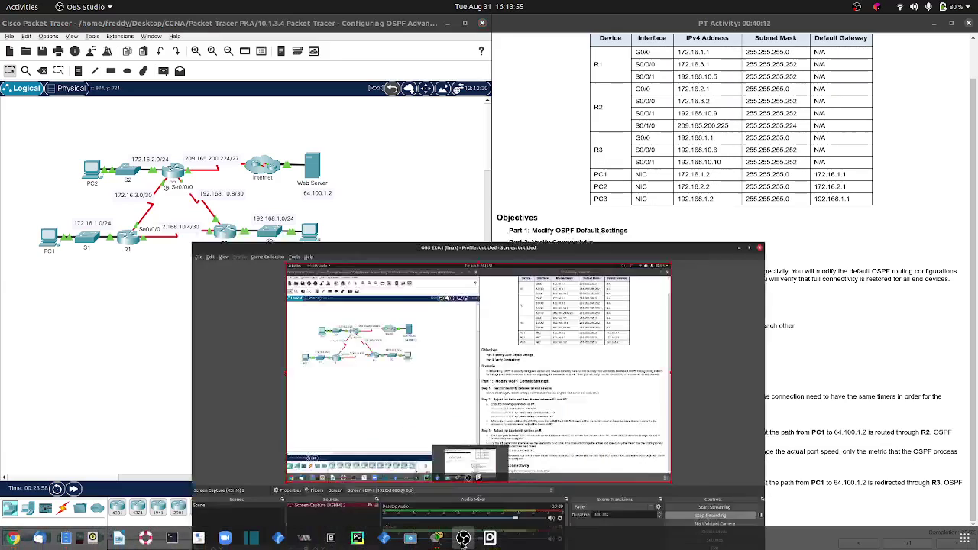